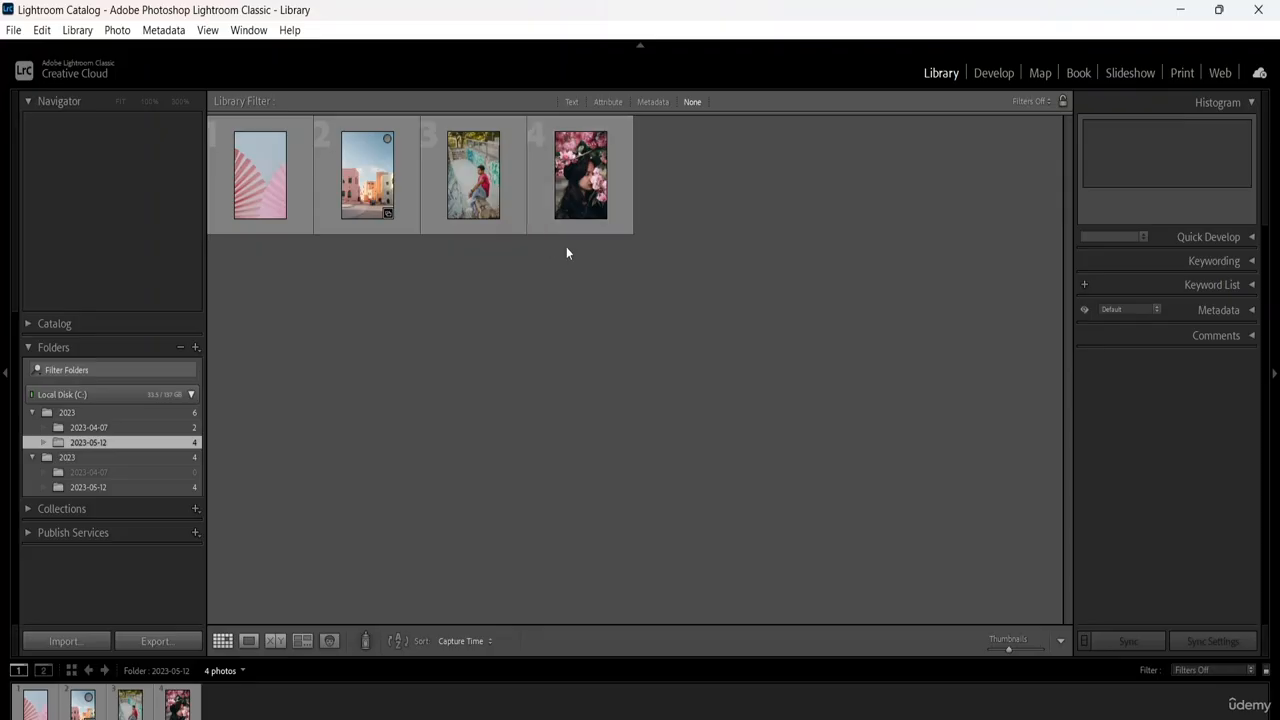
# Open the portrait of the woman among pink blossoms in the Develop module, with the whole photo fitted in view.
pyautogui.doubleClick(562, 140)
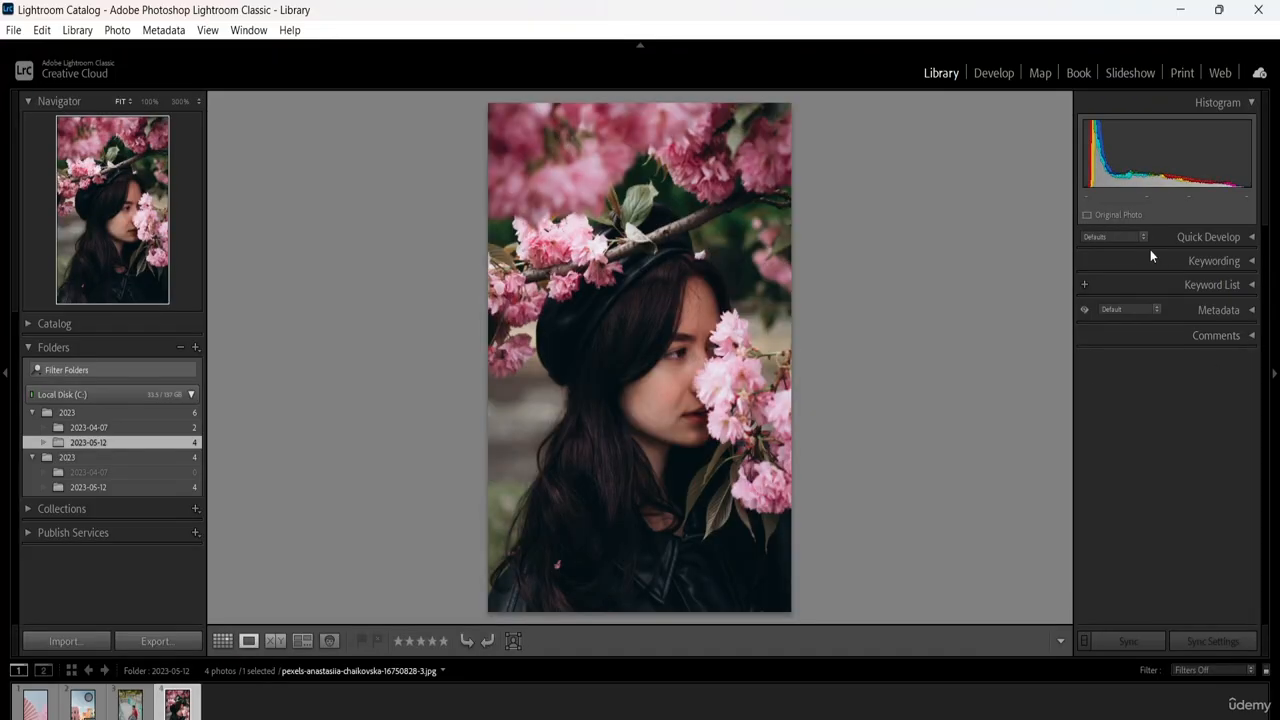
pyautogui.click(995, 73)
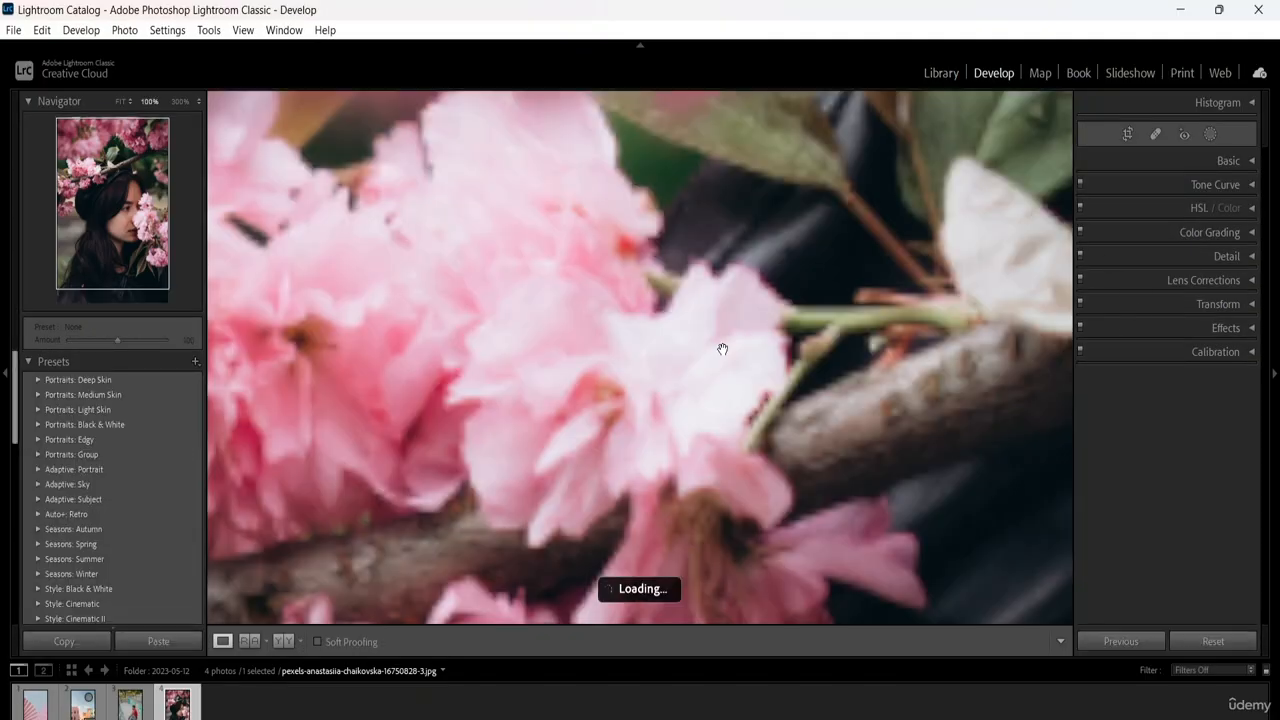
pyautogui.click(720, 349)
pyautogui.click(737, 262)
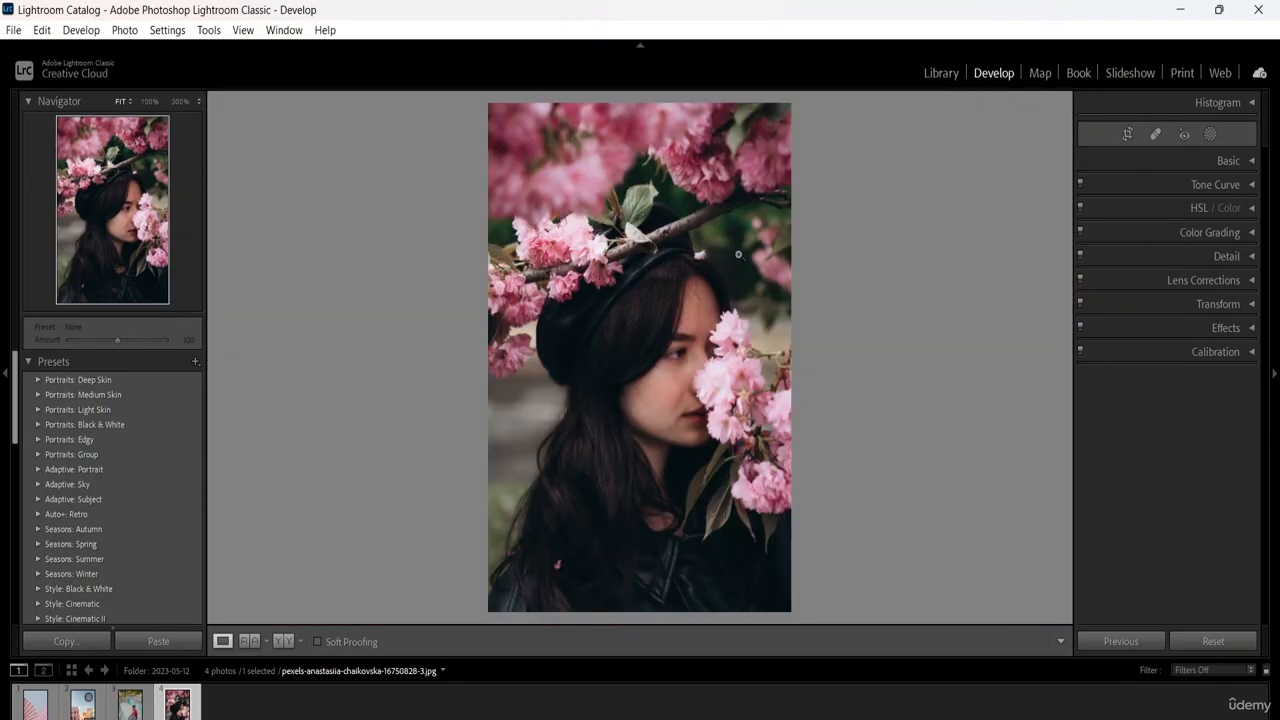
# Expand the histogram and adjust the photo's bright tones, shadows and exposure directly on its tonal regions.
pyautogui.click(1245, 104)
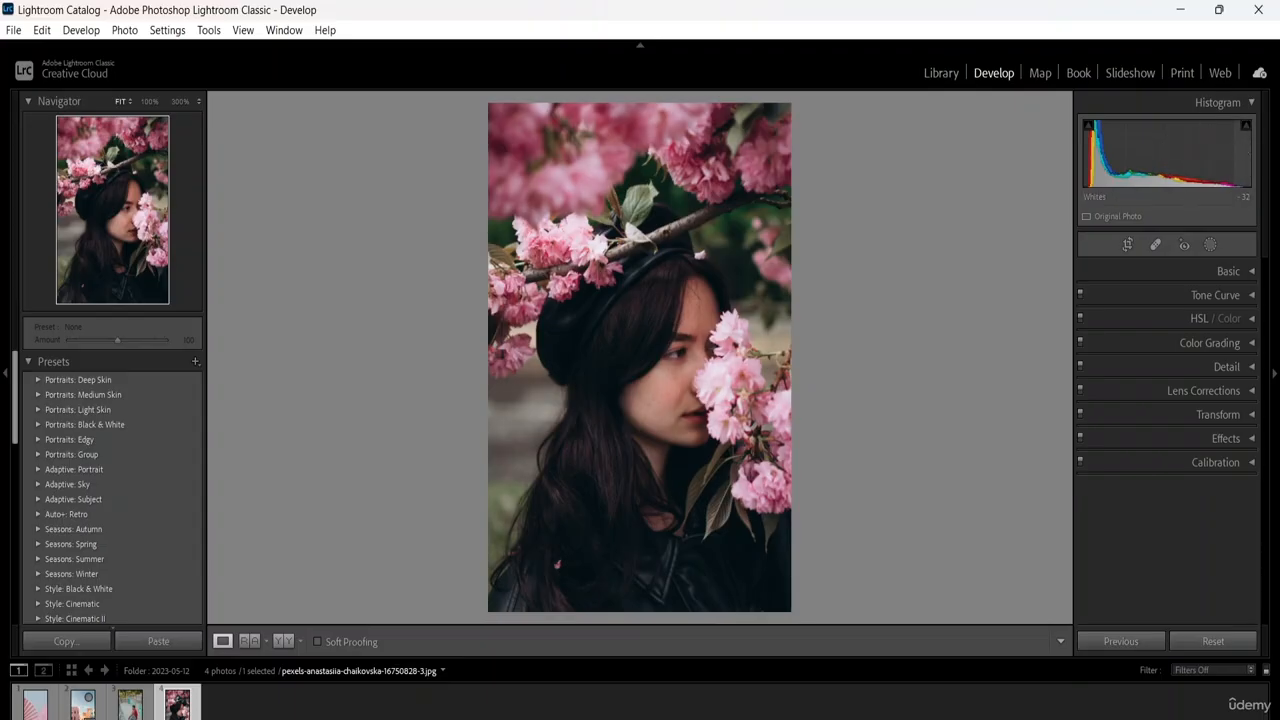
pyautogui.moveTo(1243, 157); pyautogui.dragTo(1243, 157)
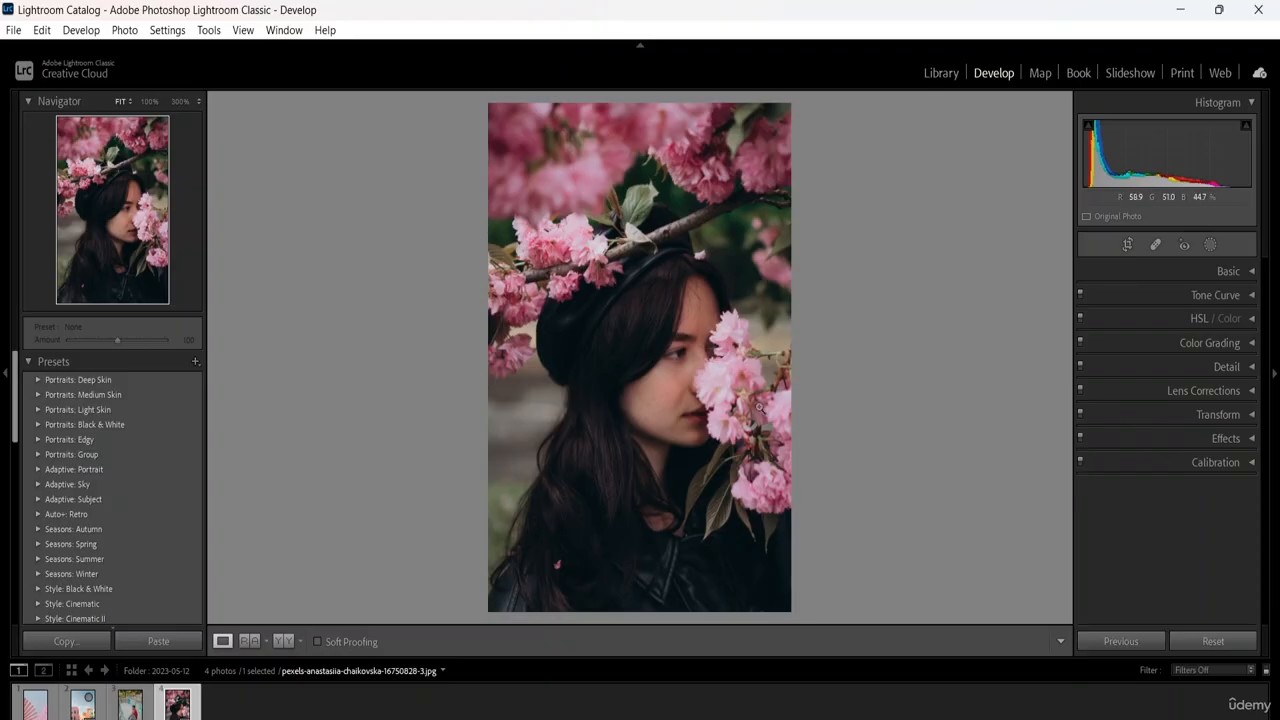
pyautogui.moveTo(1211, 158); pyautogui.dragTo(1160, 158)
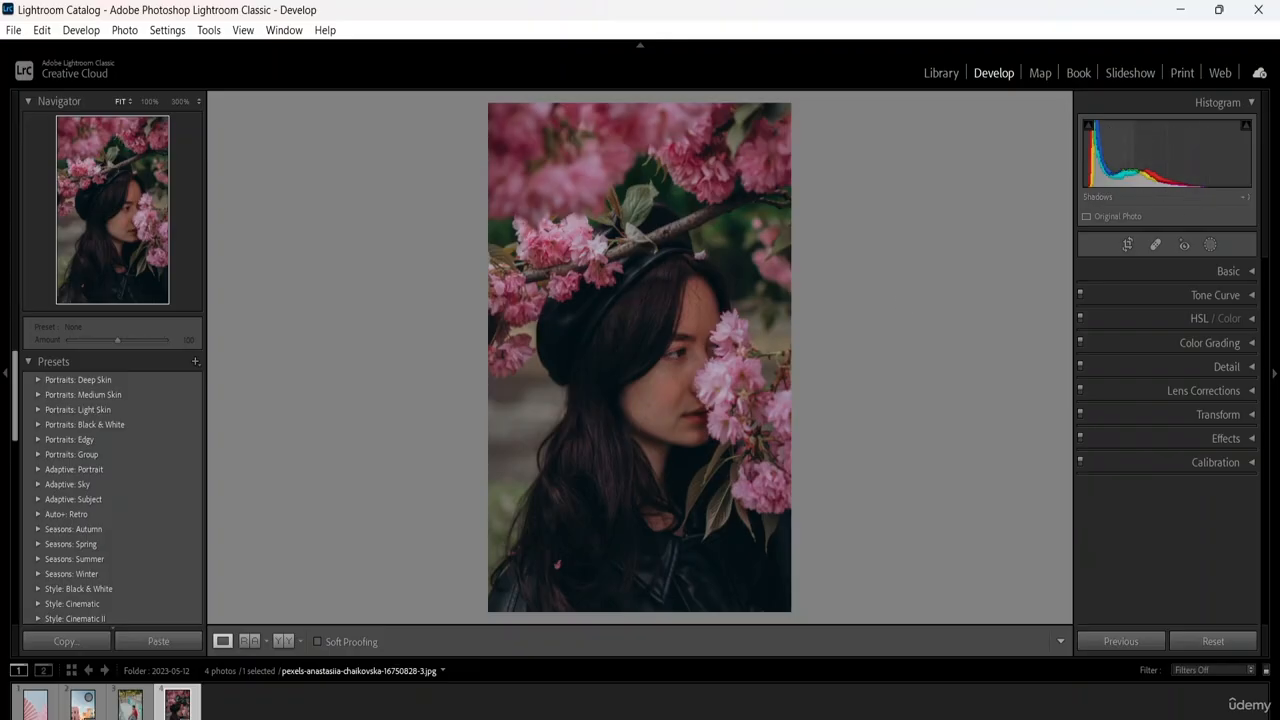
pyautogui.moveTo(1114, 148); pyautogui.dragTo(1135, 142)
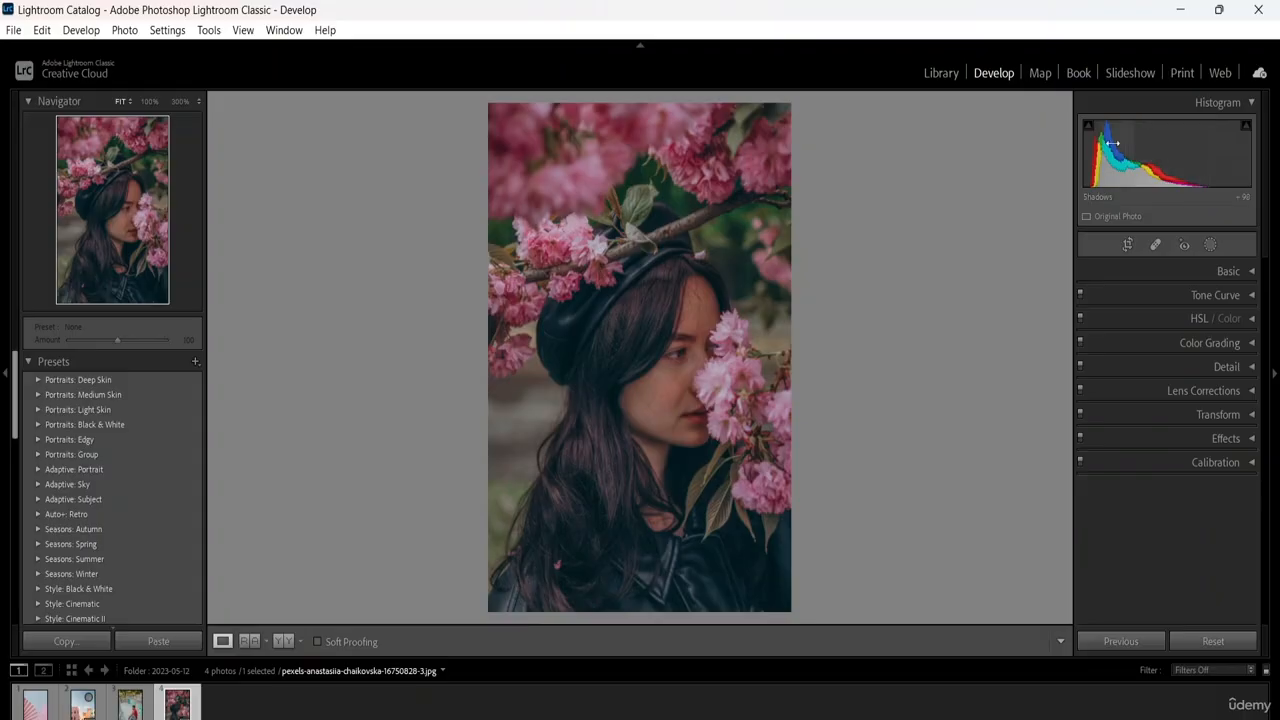
pyautogui.moveTo(1129, 138); pyautogui.dragTo(1109, 136)
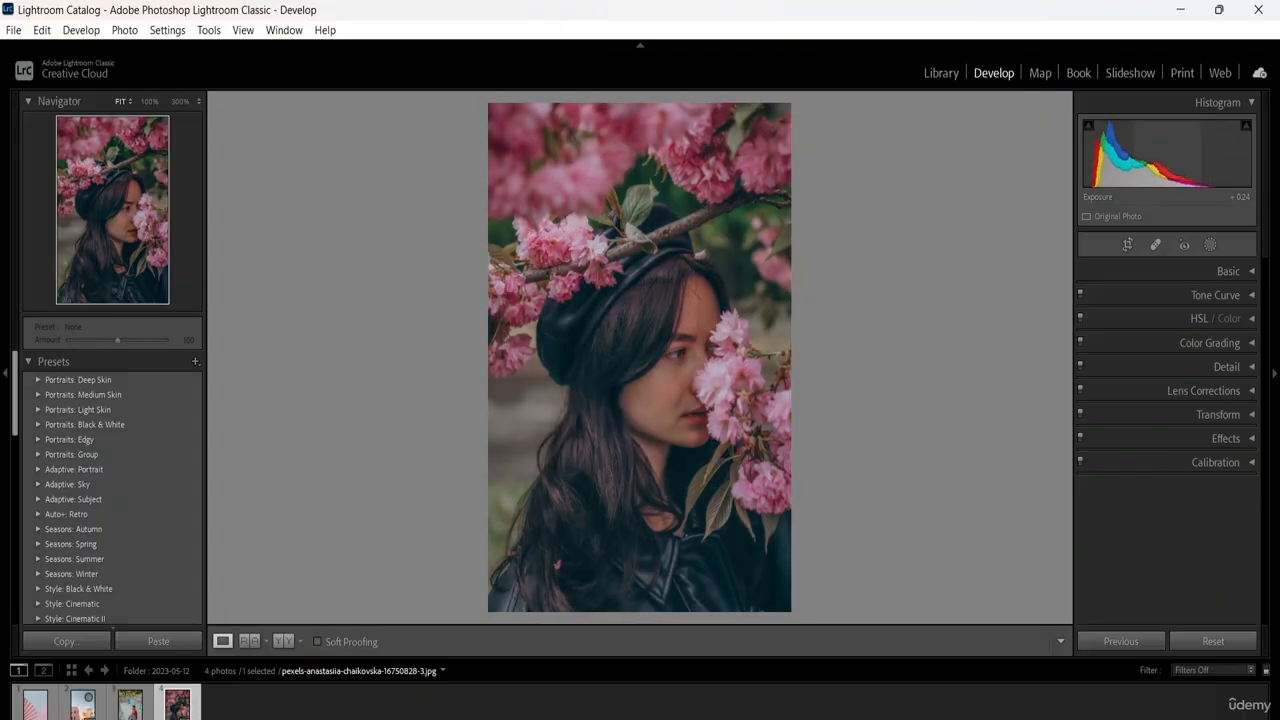
pyautogui.moveTo(1194, 138); pyautogui.dragTo(1214, 138)
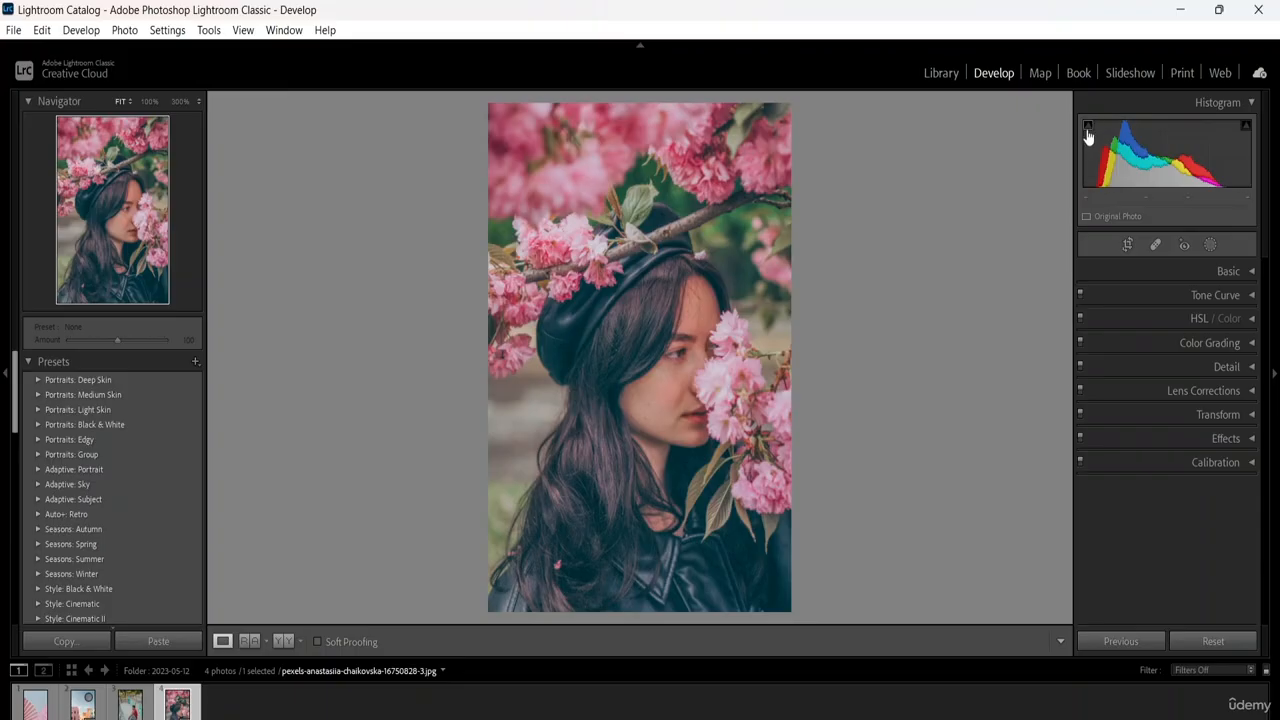
# Check the photo for highlight clipping with the histogram's clipping indicator and collapse the histogram.
pyautogui.click(1246, 129)
pyautogui.click(1246, 129)
pyautogui.click(1246, 129)
pyautogui.click(1249, 104)
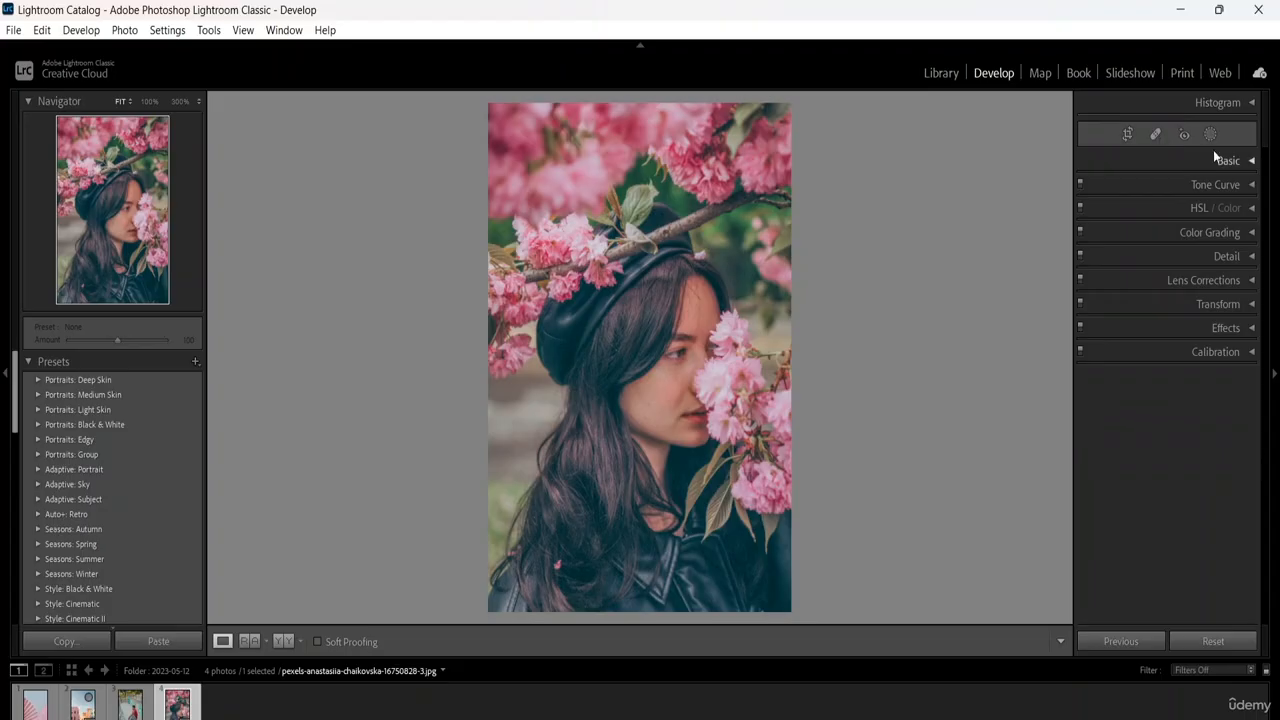
# Crop the portrait to a custom aspect by trimming its upper and lower edges, and apply the crop.
pyautogui.click(1125, 143)
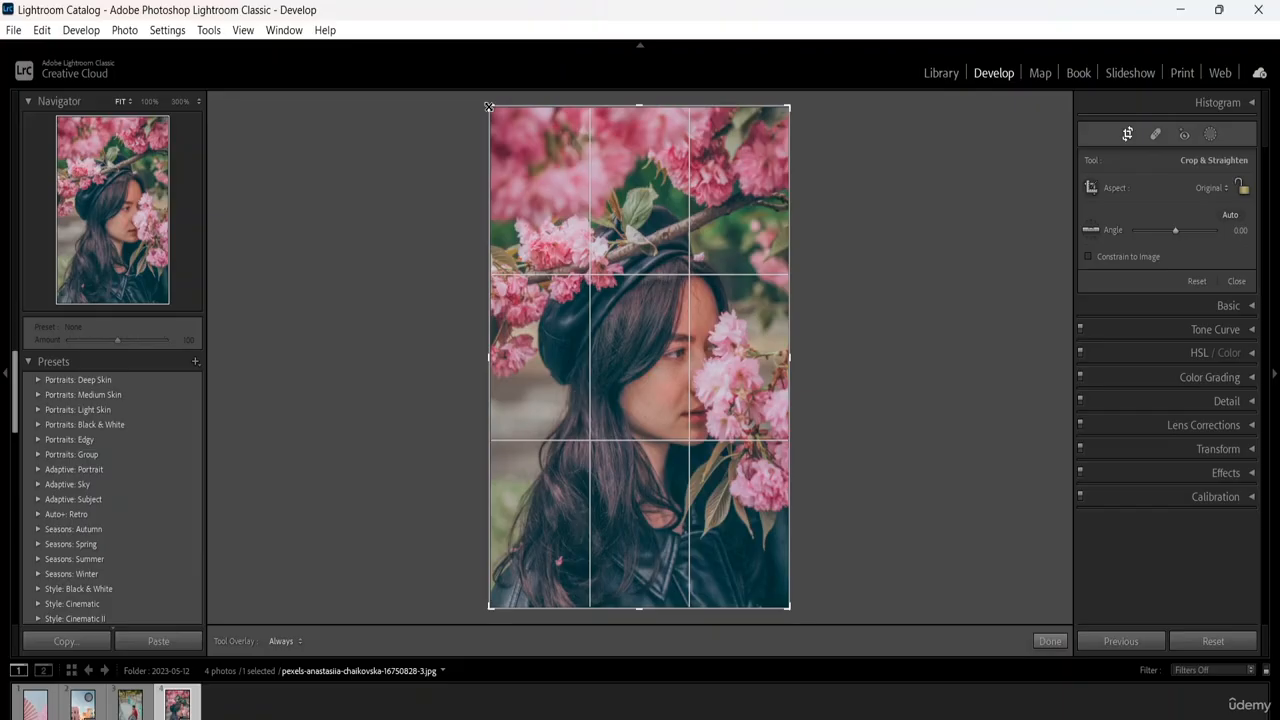
pyautogui.moveTo(489, 107); pyautogui.dragTo(440, 137)
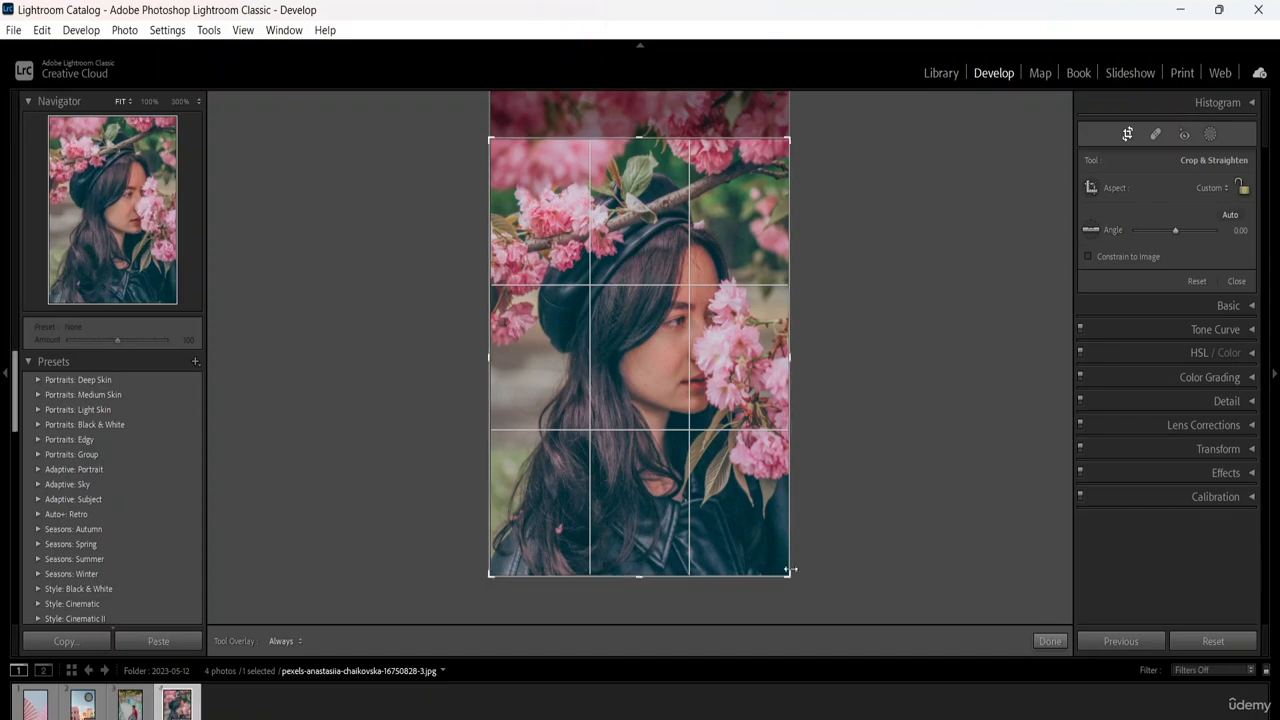
pyautogui.moveTo(789, 572); pyautogui.dragTo(789, 556)
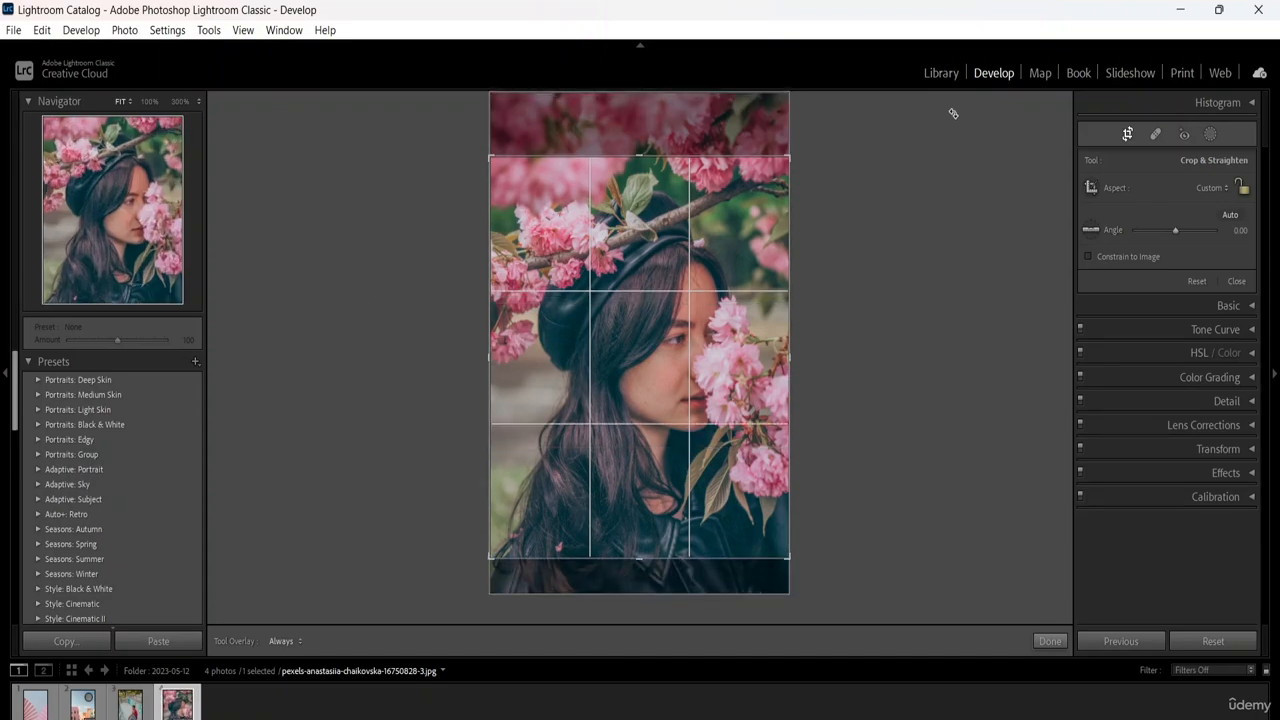
pyautogui.click(1046, 642)
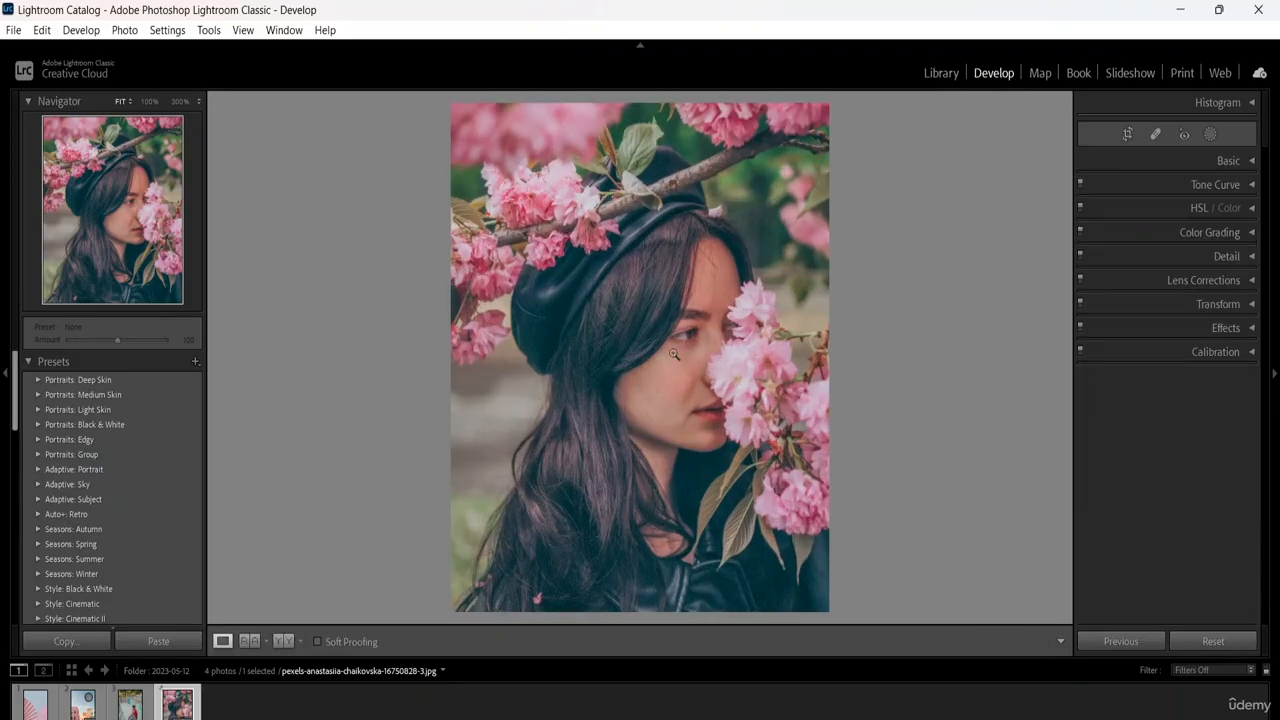
pyautogui.click(1132, 137)
pyautogui.press('r')
pyautogui.click(1157, 134)
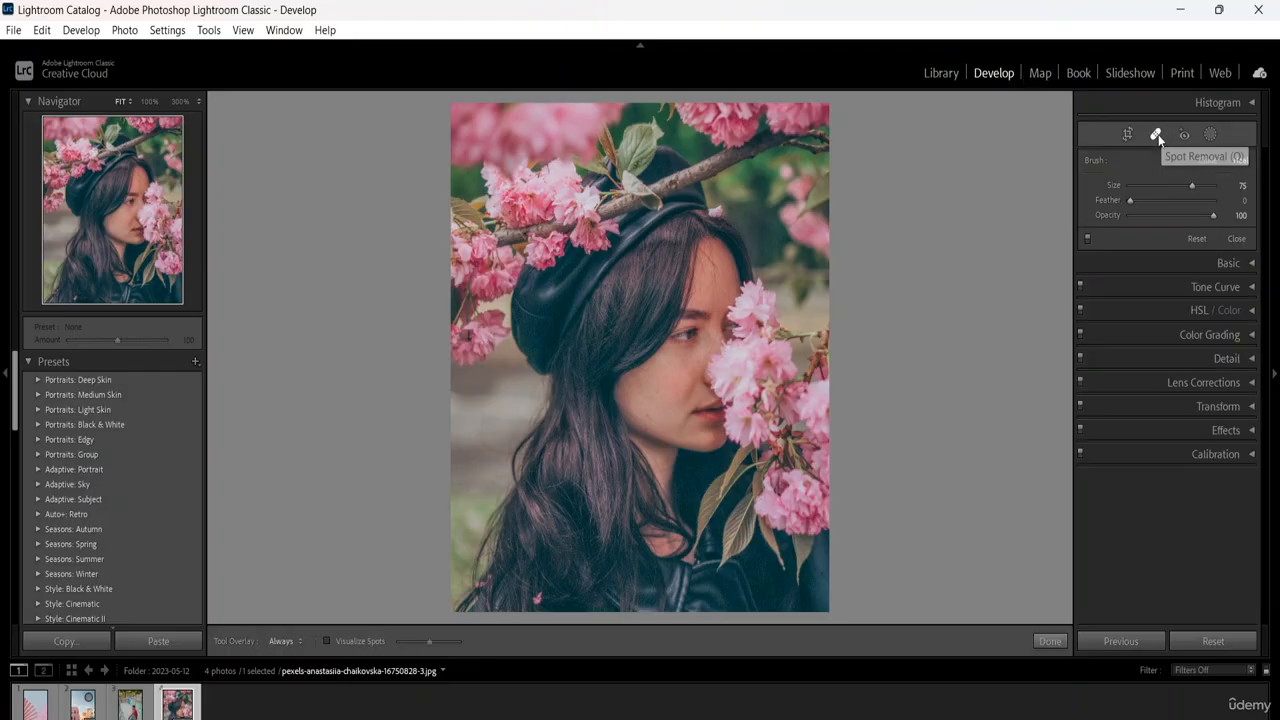
pyautogui.scroll(1, 701, 383)
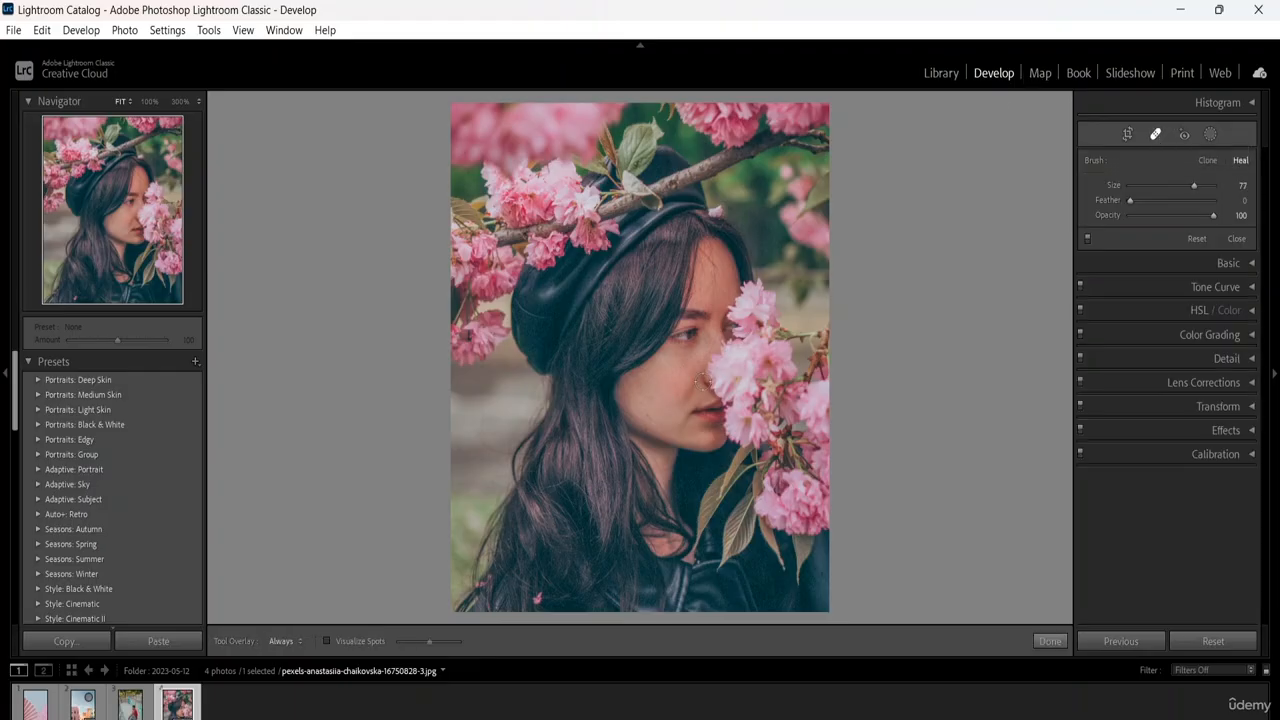
pyautogui.scroll(-2, 702, 379)
pyautogui.scroll(1, 694, 376)
pyautogui.click(1140, 136)
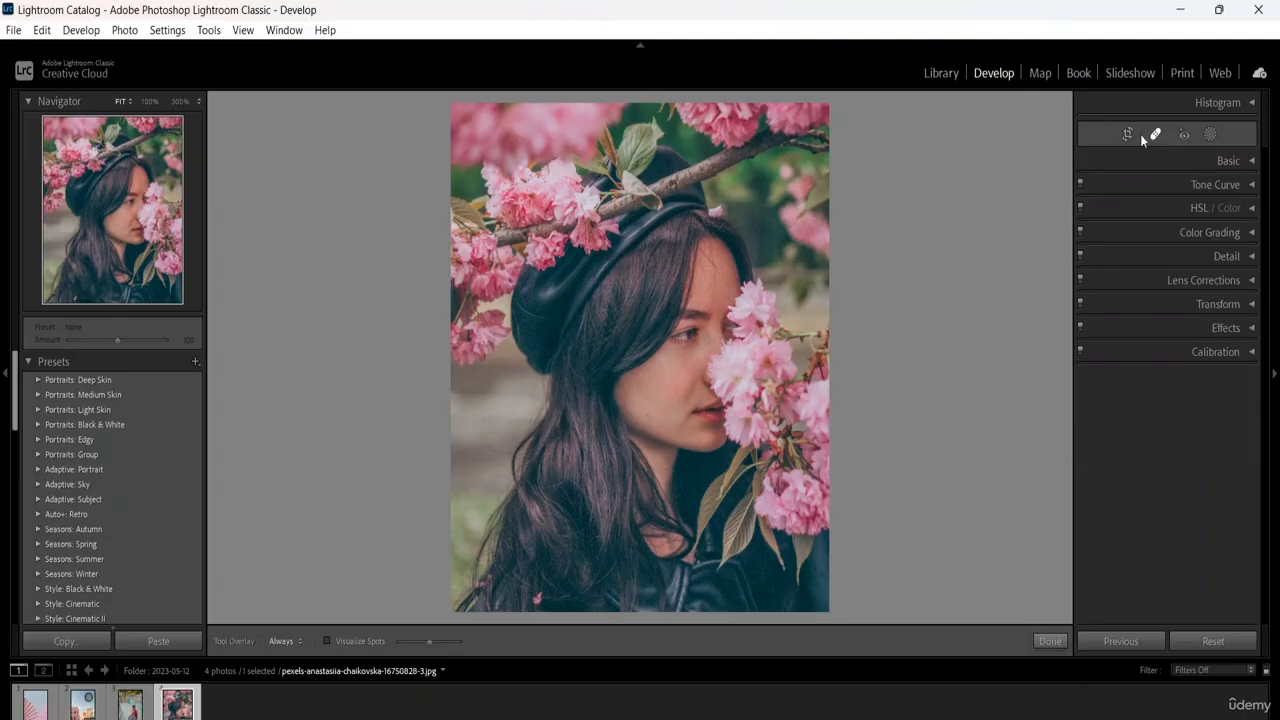
pyautogui.click(1125, 136)
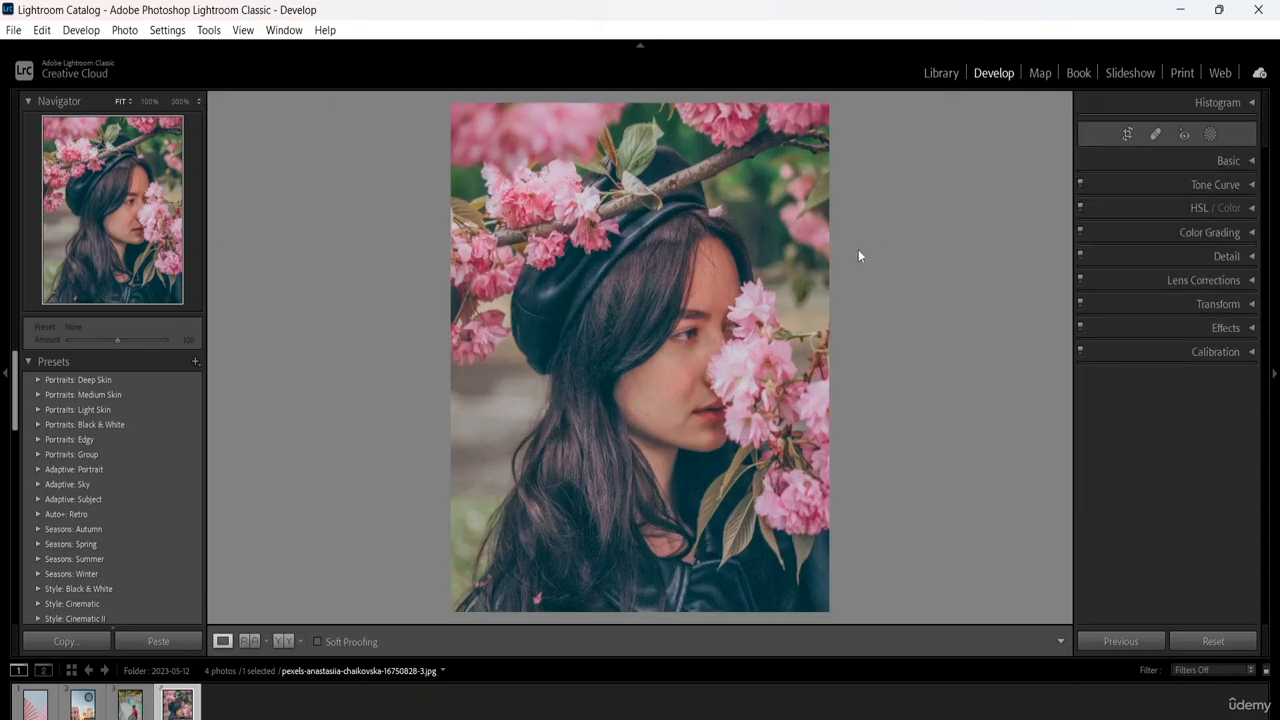
# Set up the Spot Removal tool in Clone mode with brush size 53 over a close-up of the woman's cheek.
pyautogui.click(690, 361)
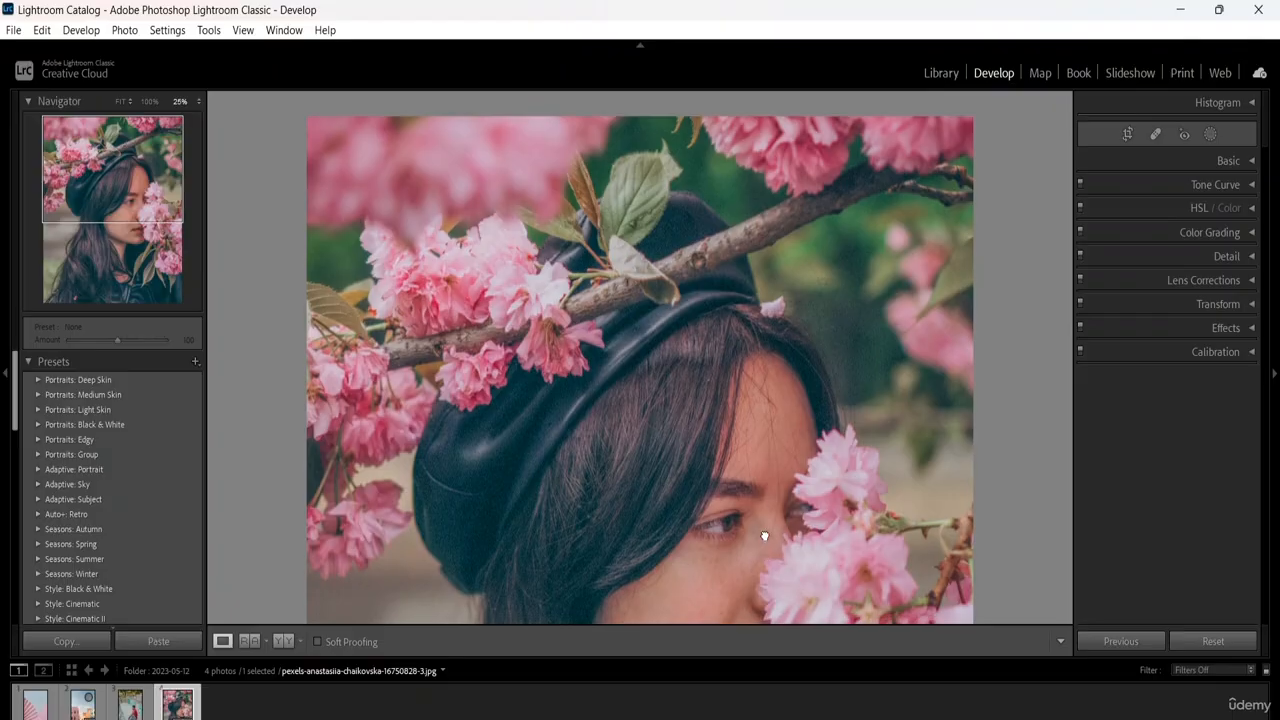
pyautogui.moveTo(766, 534); pyautogui.dragTo(771, 417)
pyautogui.hotkey('ctrl', '=')
pyautogui.scroll(5, 778, 430)
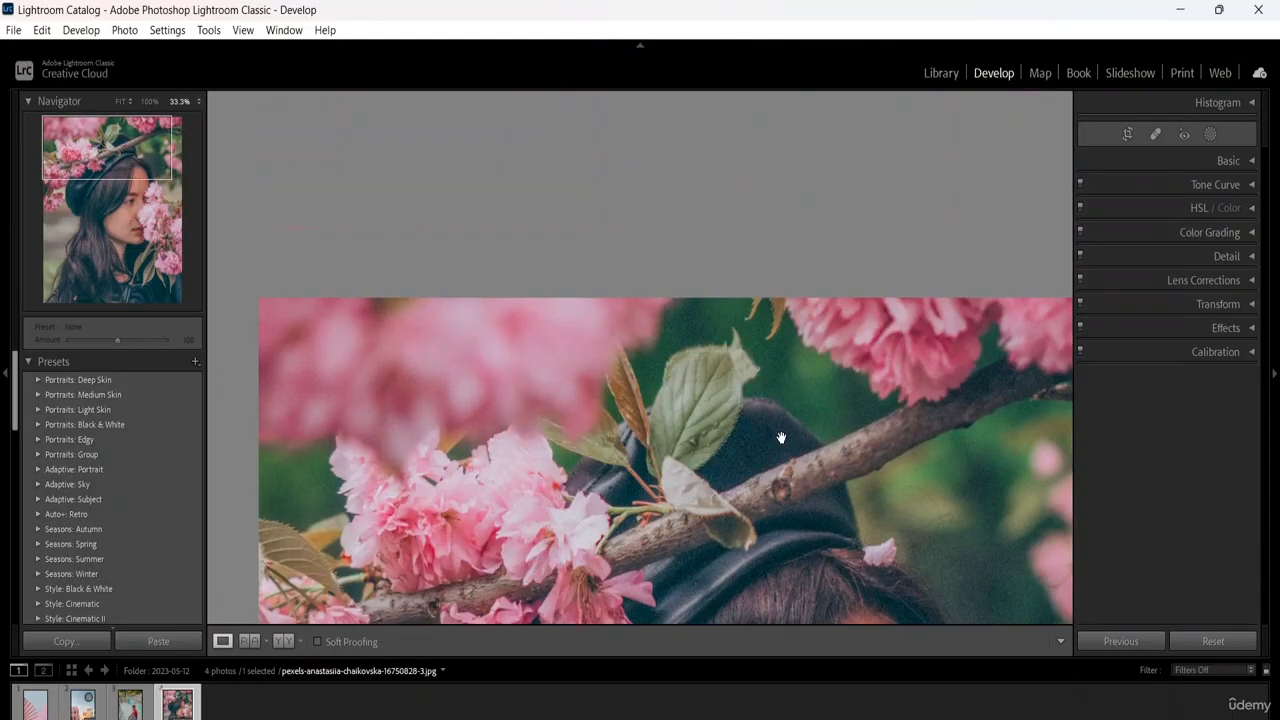
pyautogui.scroll(-10, 780, 437)
pyautogui.hotkey('ctrl', '=')
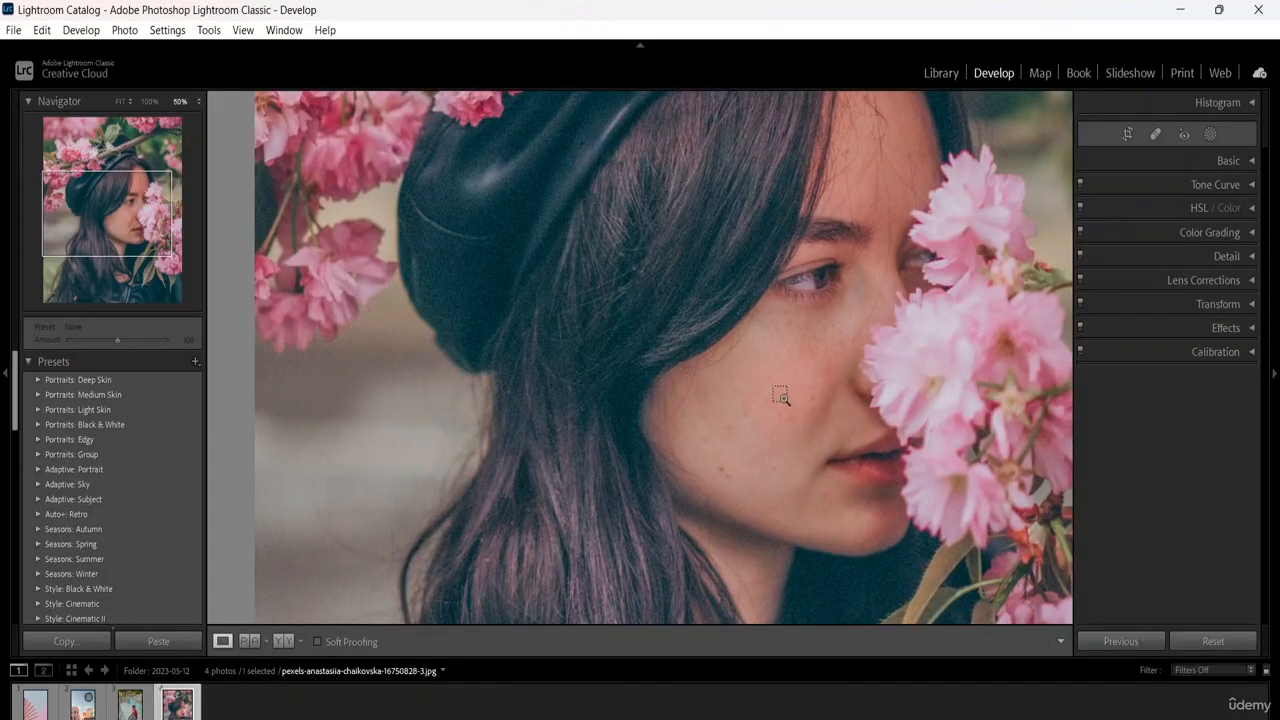
pyautogui.hotkey('ctrl', '=')
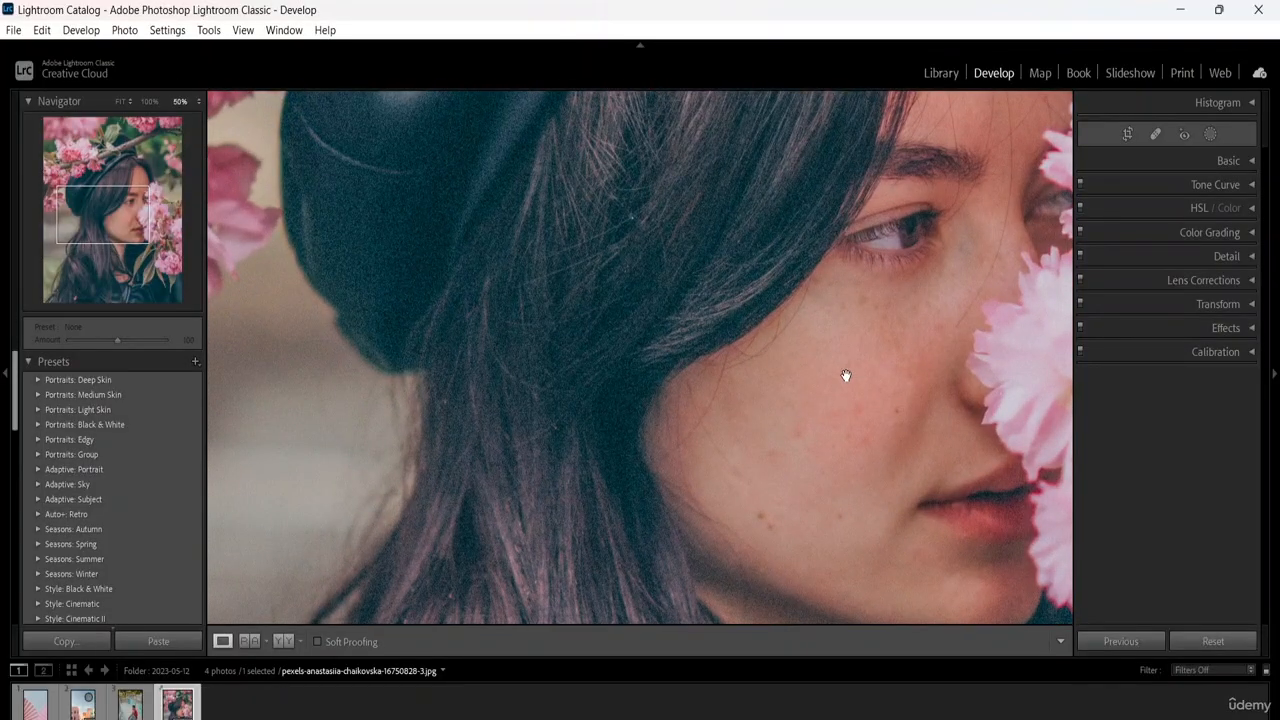
pyautogui.hscroll(5, 846, 376)
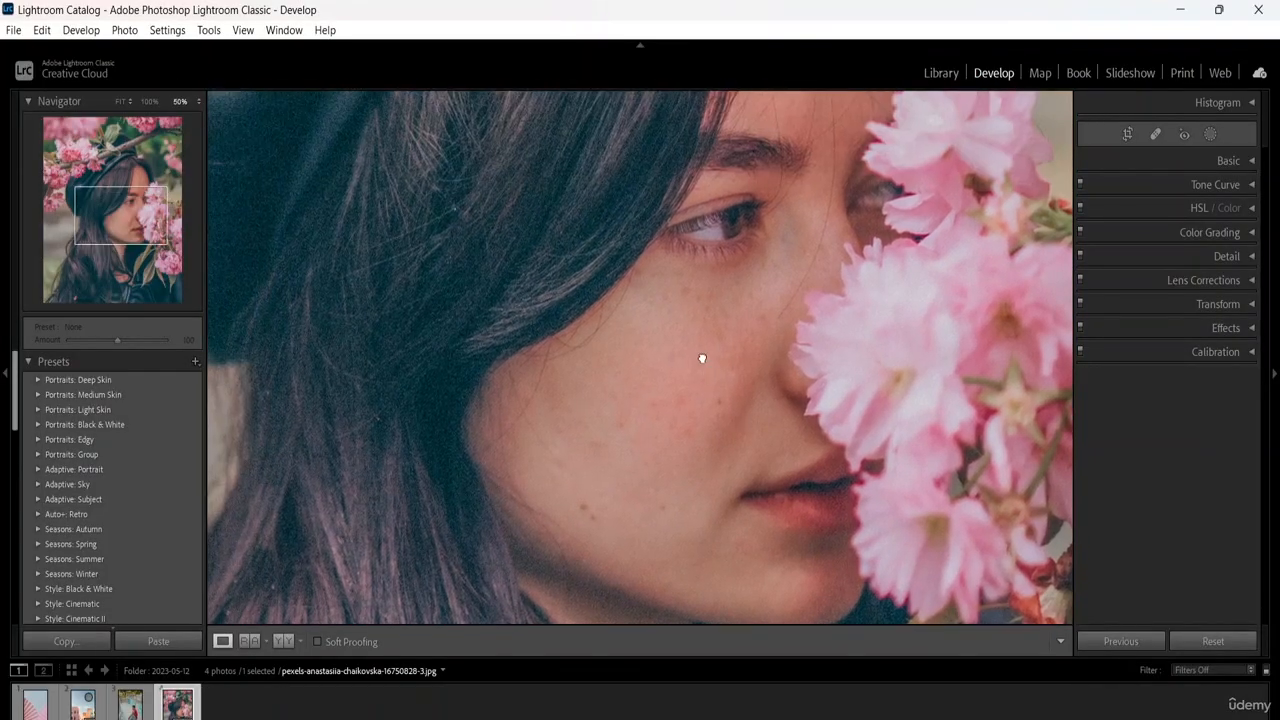
pyautogui.click(1156, 135)
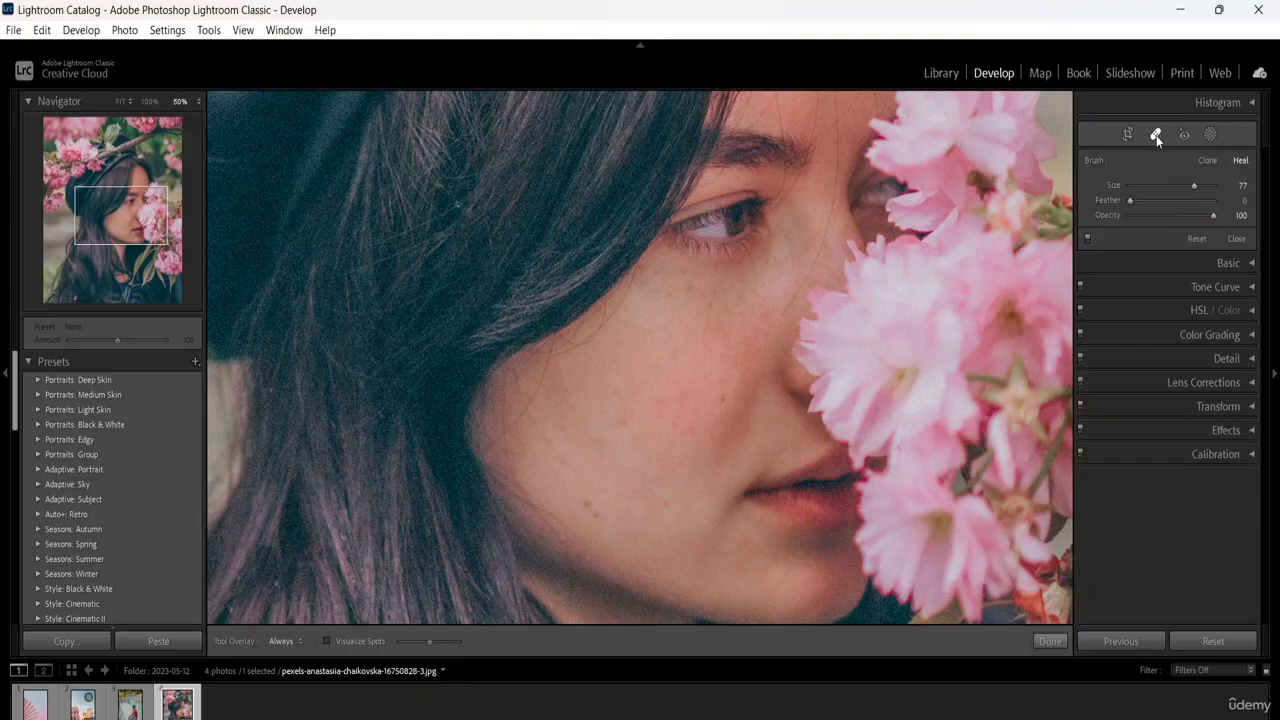
pyautogui.click(1156, 135)
pyautogui.click(1156, 135)
pyautogui.click(1209, 161)
pyautogui.scroll(-3, 656, 375)
pyautogui.scroll(-5, 651, 373)
pyautogui.scroll(-2, 652, 373)
pyautogui.scroll(2, 644, 357)
# Clone over spots on the woman's chin and cheek, reducing the chin spot to size 26 and sampling it from beside the nose.
pyautogui.click(707, 540)
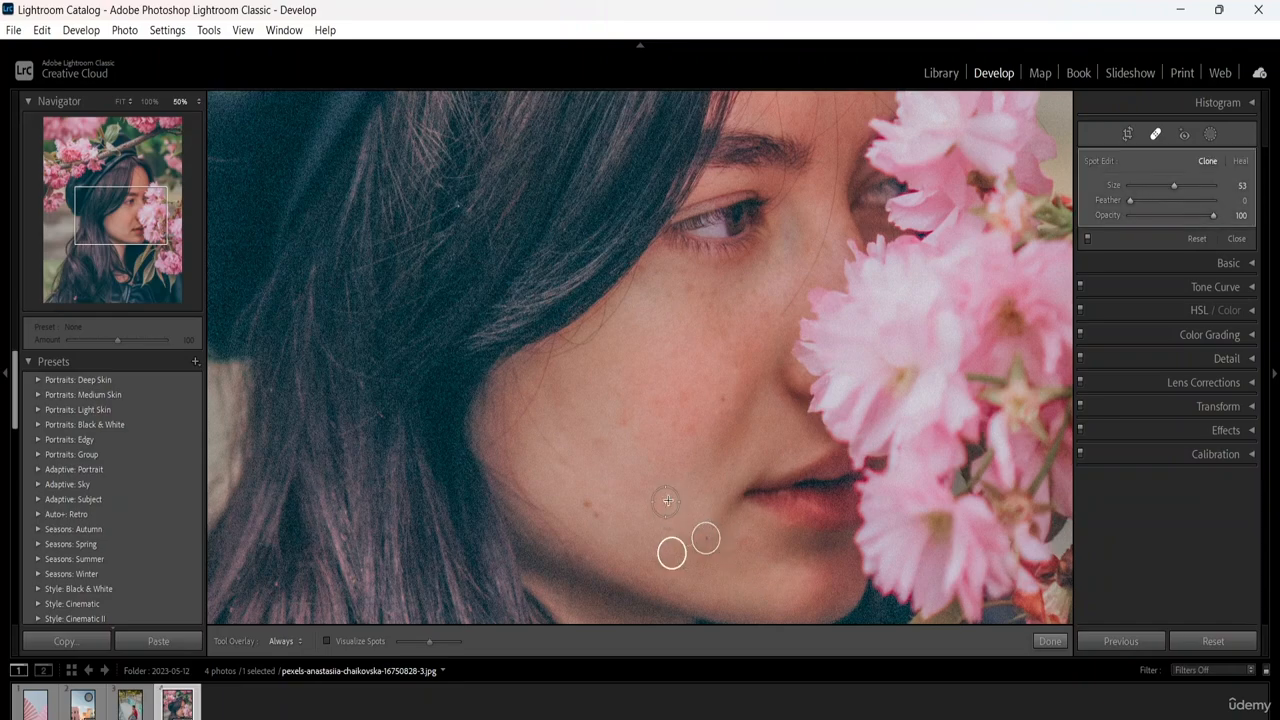
pyautogui.moveTo(672, 552)
pyautogui.mouseDown()
pyautogui.moveTo(626, 508)
pyautogui.moveTo(628, 490)
pyautogui.moveTo(694, 420)
pyautogui.mouseUp()
pyautogui.click(706, 538)
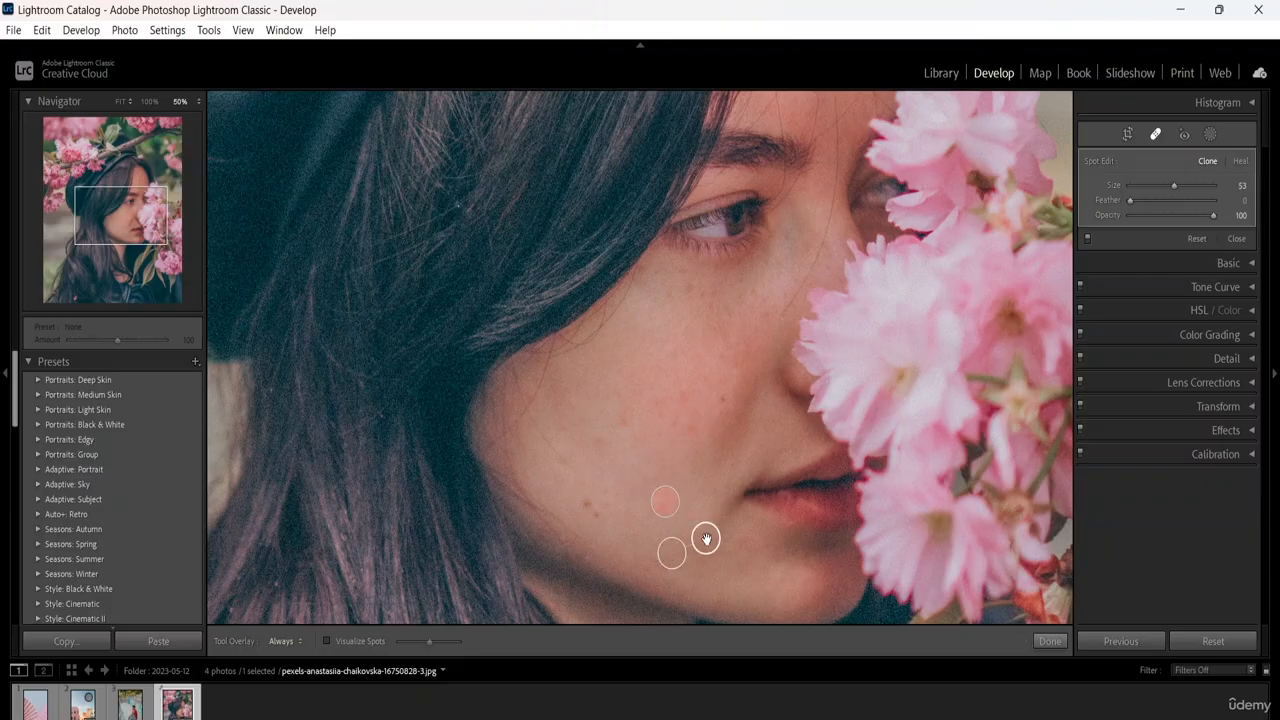
pyautogui.moveTo(672, 520)
pyautogui.mouseDown()
pyautogui.moveTo(676, 554)
pyautogui.moveTo(722, 400)
pyautogui.mouseUp()
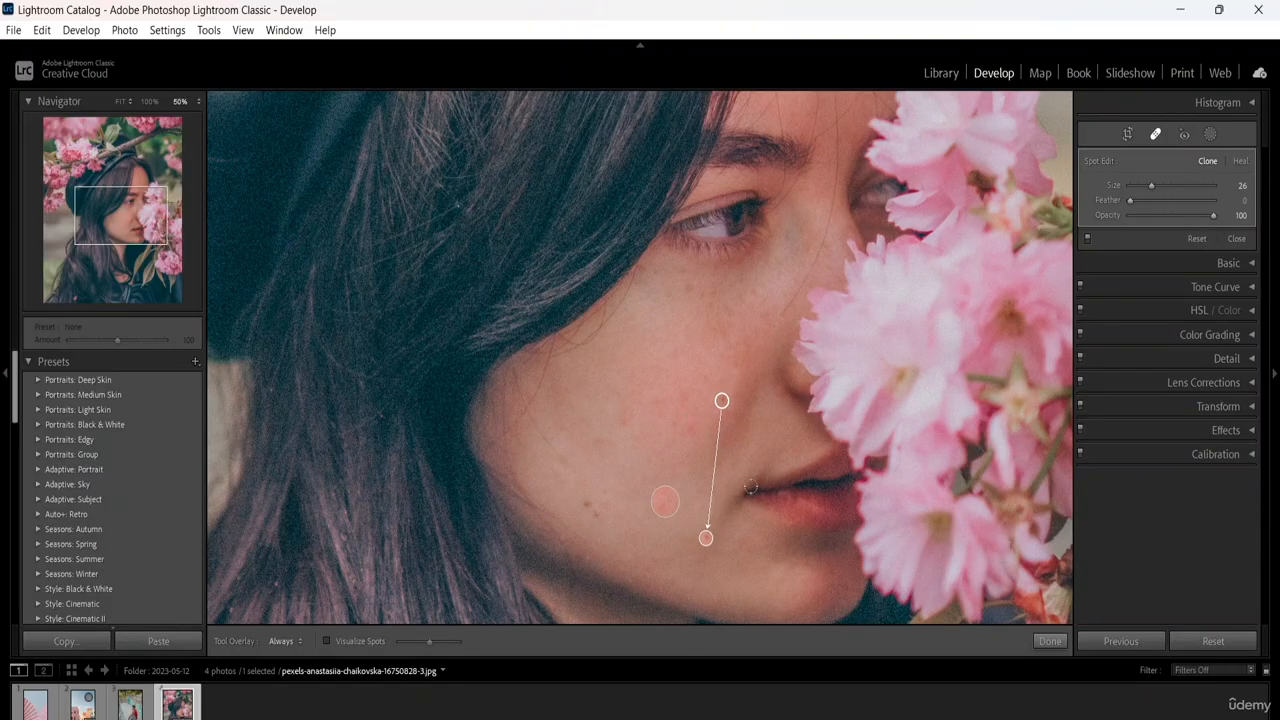
pyautogui.click(741, 425)
pyautogui.click(691, 419)
# Switch Spot Removal to Heal mode, brush two short strokes over the cheek and close the tool.
pyautogui.click(1240, 162)
pyautogui.moveTo(704, 463); pyautogui.dragTo(652, 490)
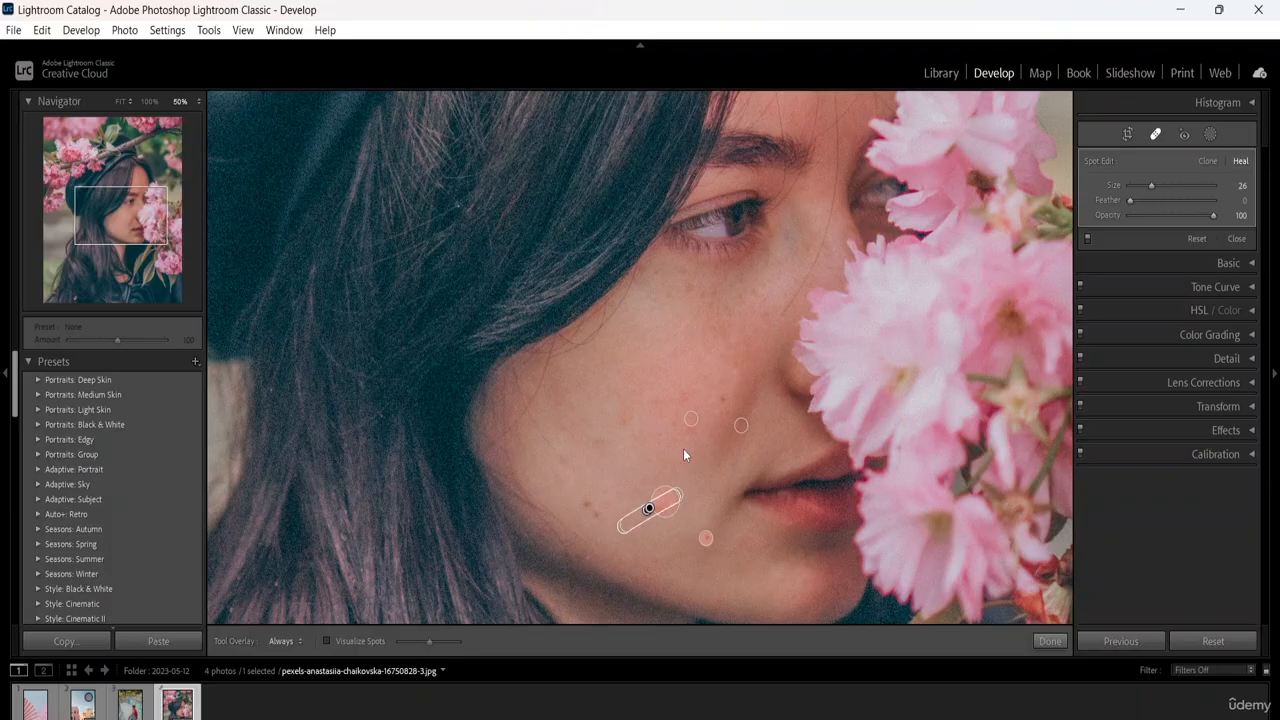
pyautogui.moveTo(668, 460); pyautogui.dragTo(629, 398)
pyautogui.click(1155, 135)
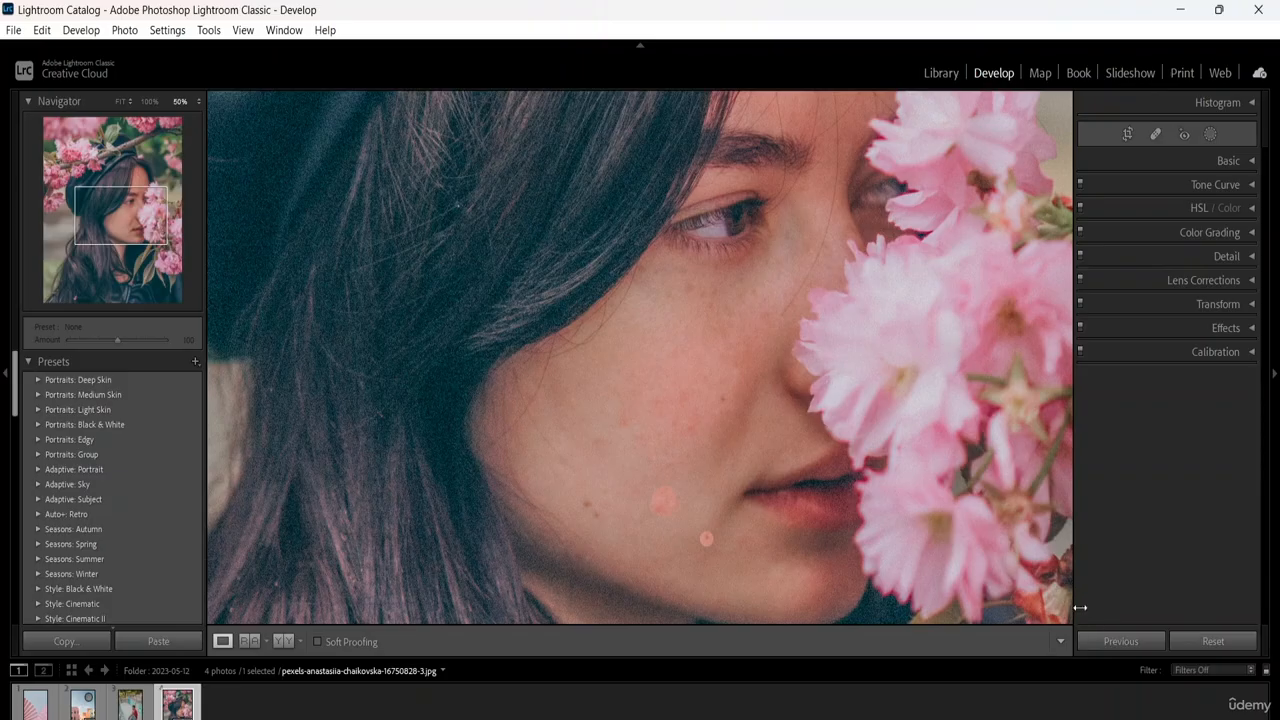
pyautogui.moveTo(651, 484)
pyautogui.mouseDown()
pyautogui.moveTo(667, 529)
pyautogui.moveTo(658, 477)
pyautogui.mouseUp()
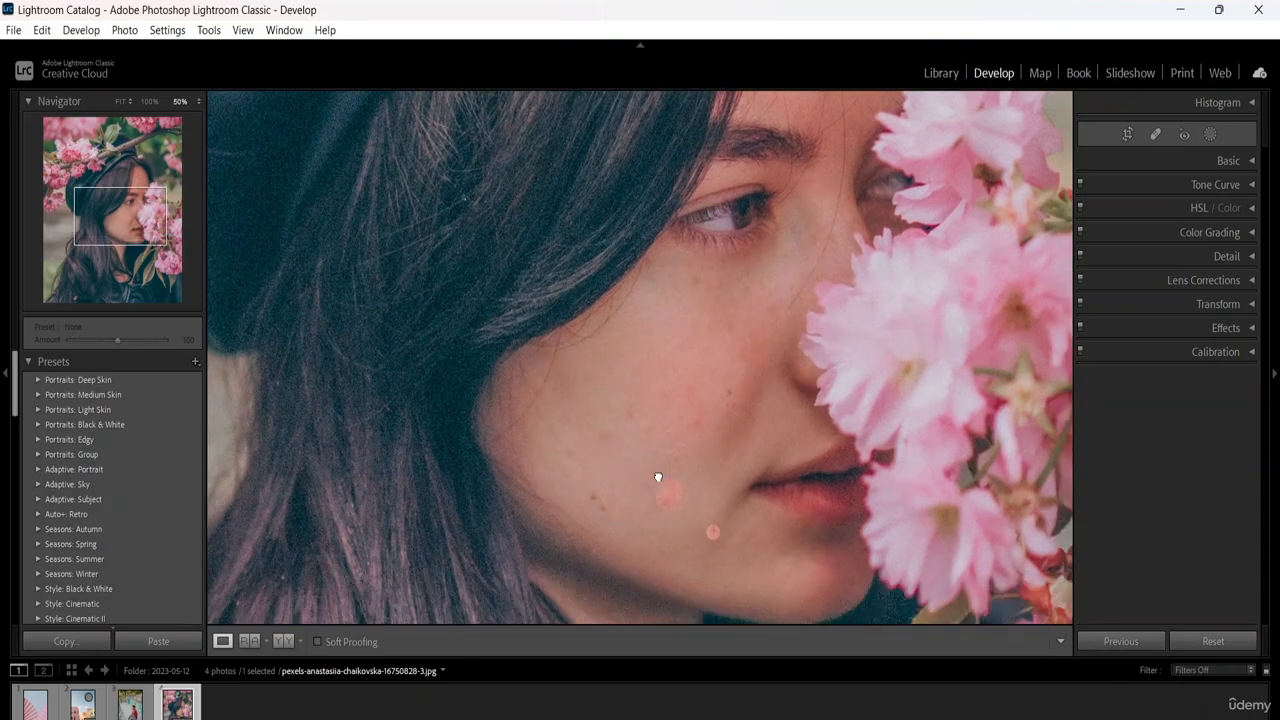
# Reopen Spot Removal and brush size 26 Heal strokes across the lower cheek, beside the nose and over the chin.
pyautogui.click(1157, 134)
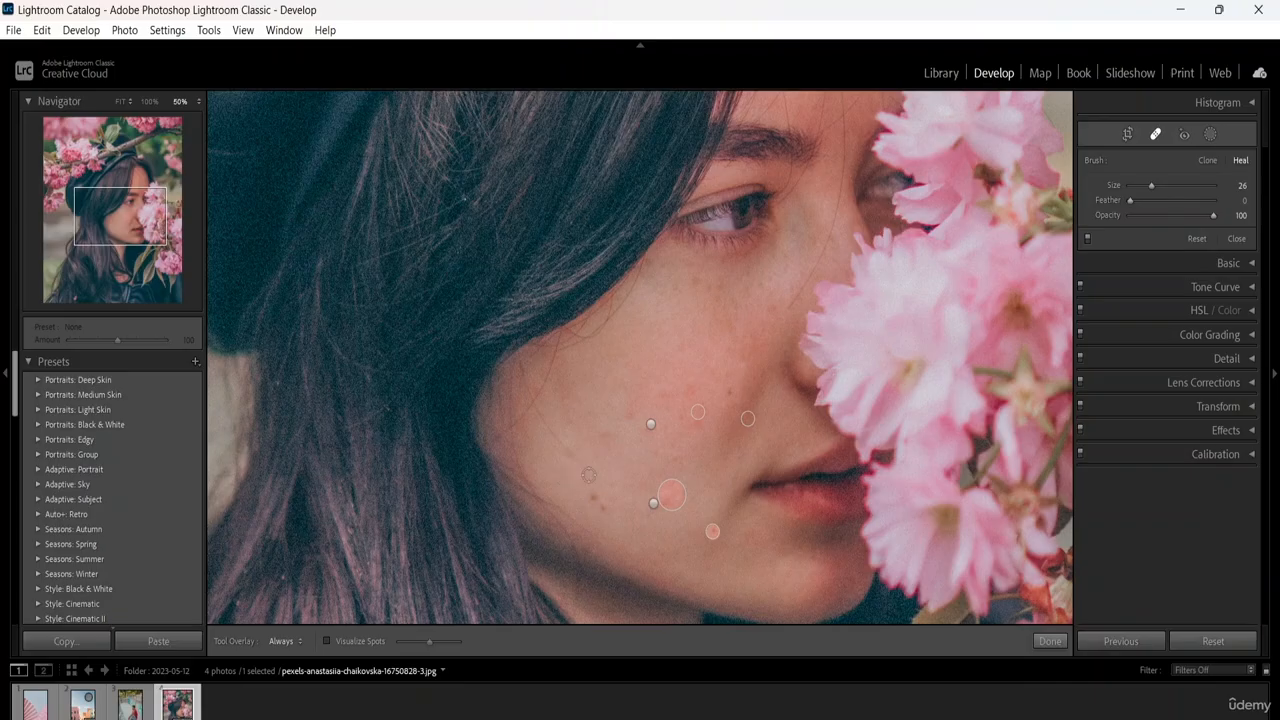
pyautogui.moveTo(589, 475)
pyautogui.mouseDown()
pyautogui.moveTo(689, 510)
pyautogui.moveTo(665, 477)
pyautogui.moveTo(680, 492)
pyautogui.moveTo(659, 487)
pyautogui.moveTo(694, 490)
pyautogui.mouseUp()
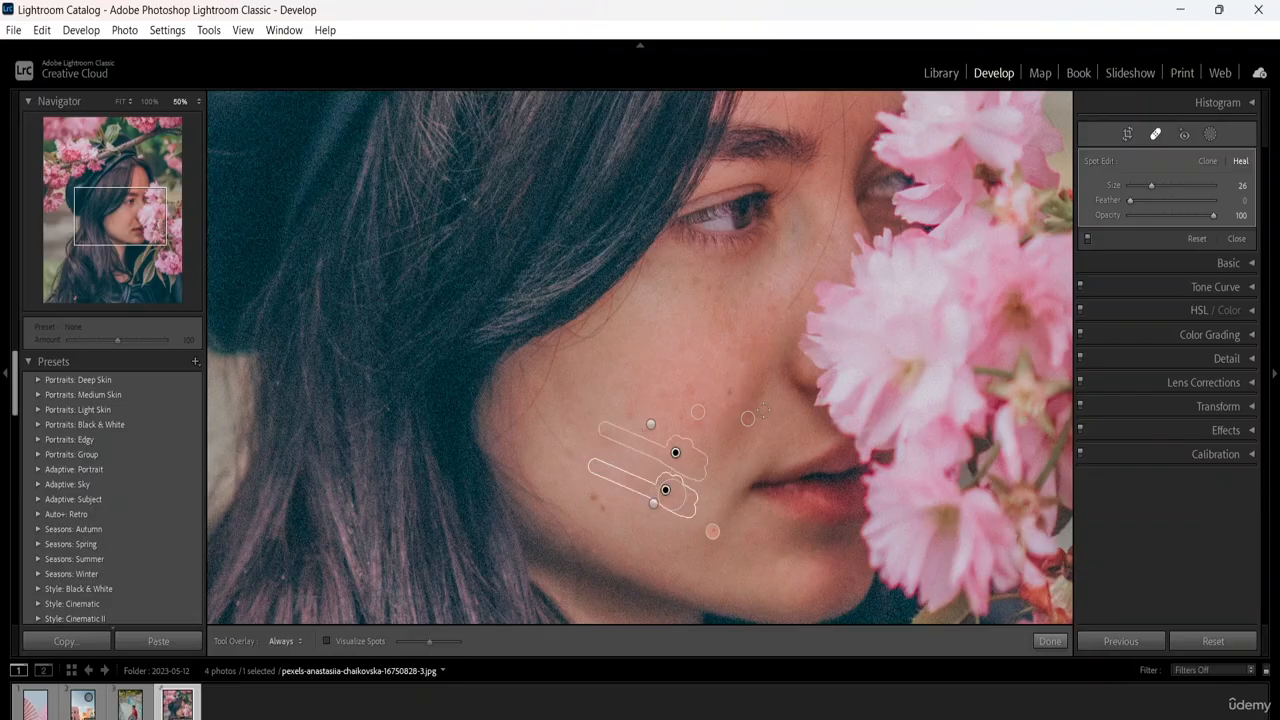
pyautogui.moveTo(762, 410)
pyautogui.mouseDown()
pyautogui.moveTo(766, 428)
pyautogui.moveTo(733, 412)
pyautogui.mouseUp()
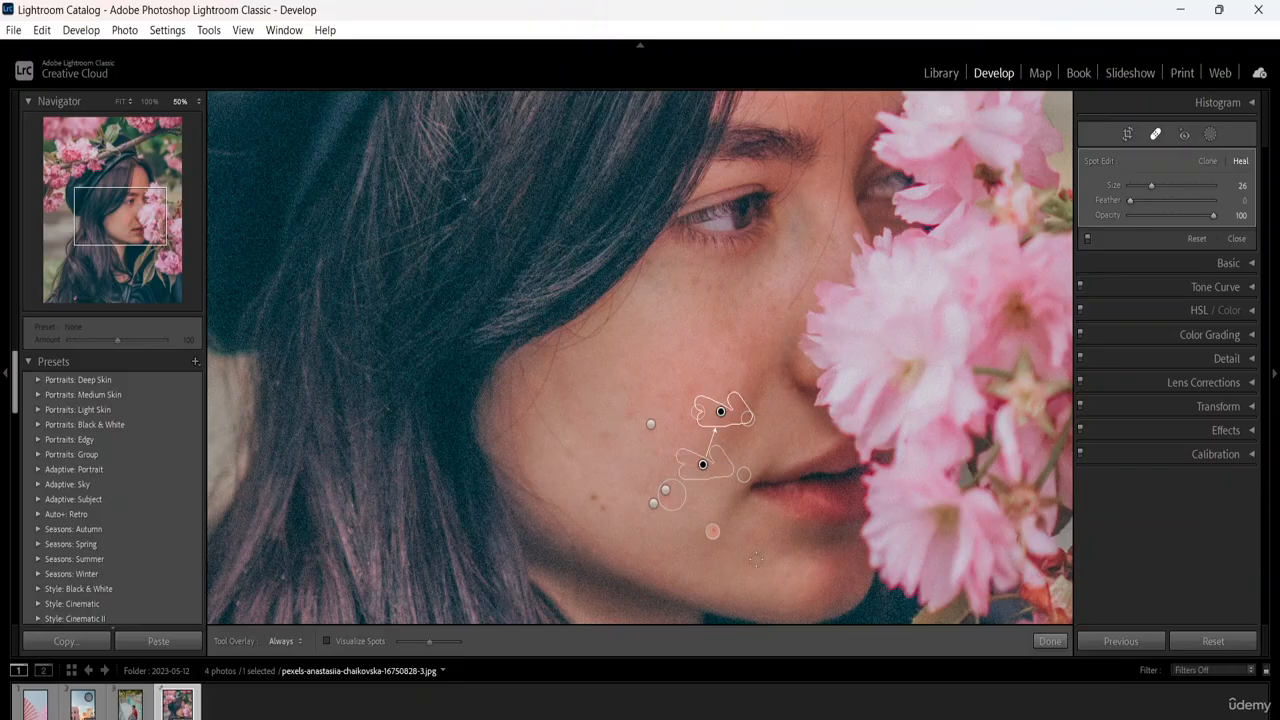
pyautogui.moveTo(737, 552)
pyautogui.mouseDown()
pyautogui.moveTo(694, 519)
pyautogui.moveTo(721, 539)
pyautogui.moveTo(771, 527)
pyautogui.moveTo(763, 571)
pyautogui.mouseUp()
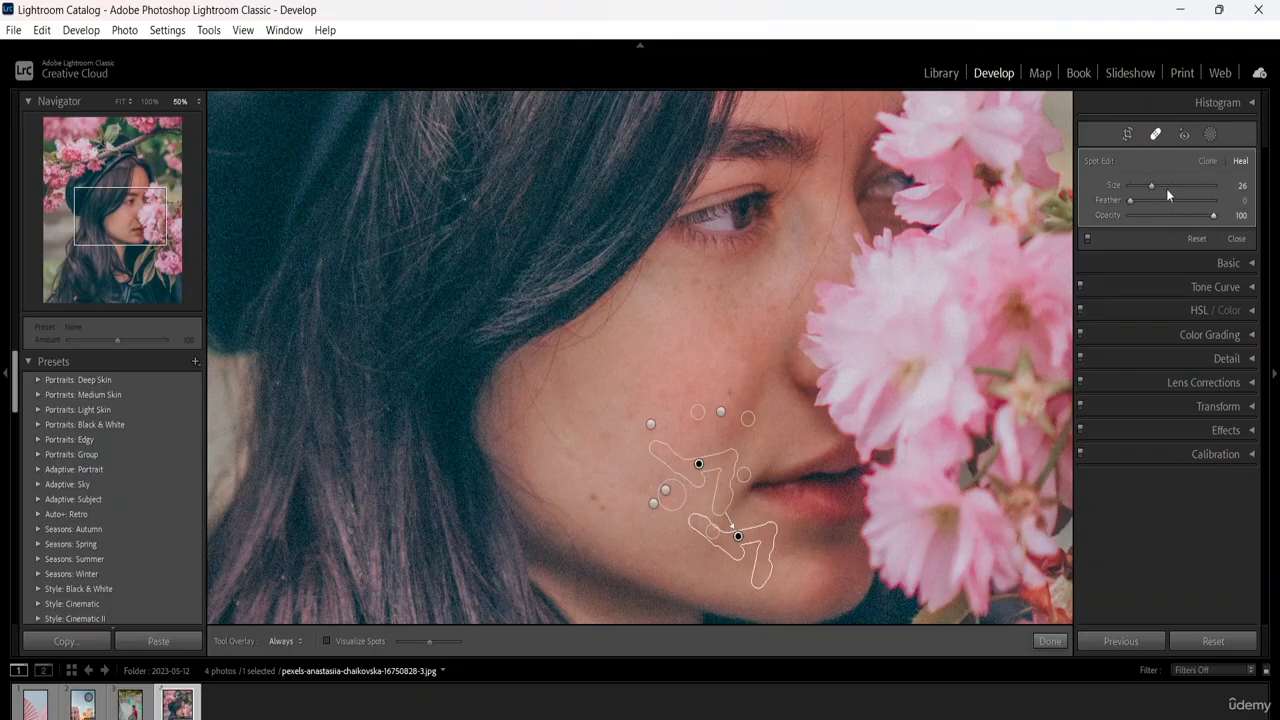
# Set the mid-cheek heal stroke's size to 64 and its feather to 35.
pyautogui.moveTo(1161, 186); pyautogui.dragTo(1231, 191)
pyautogui.moveTo(1131, 199); pyautogui.dragTo(1160, 199)
pyautogui.moveTo(1214, 186)
pyautogui.mouseDown()
pyautogui.moveTo(1148, 185)
pyautogui.moveTo(1182, 190)
pyautogui.mouseUp()
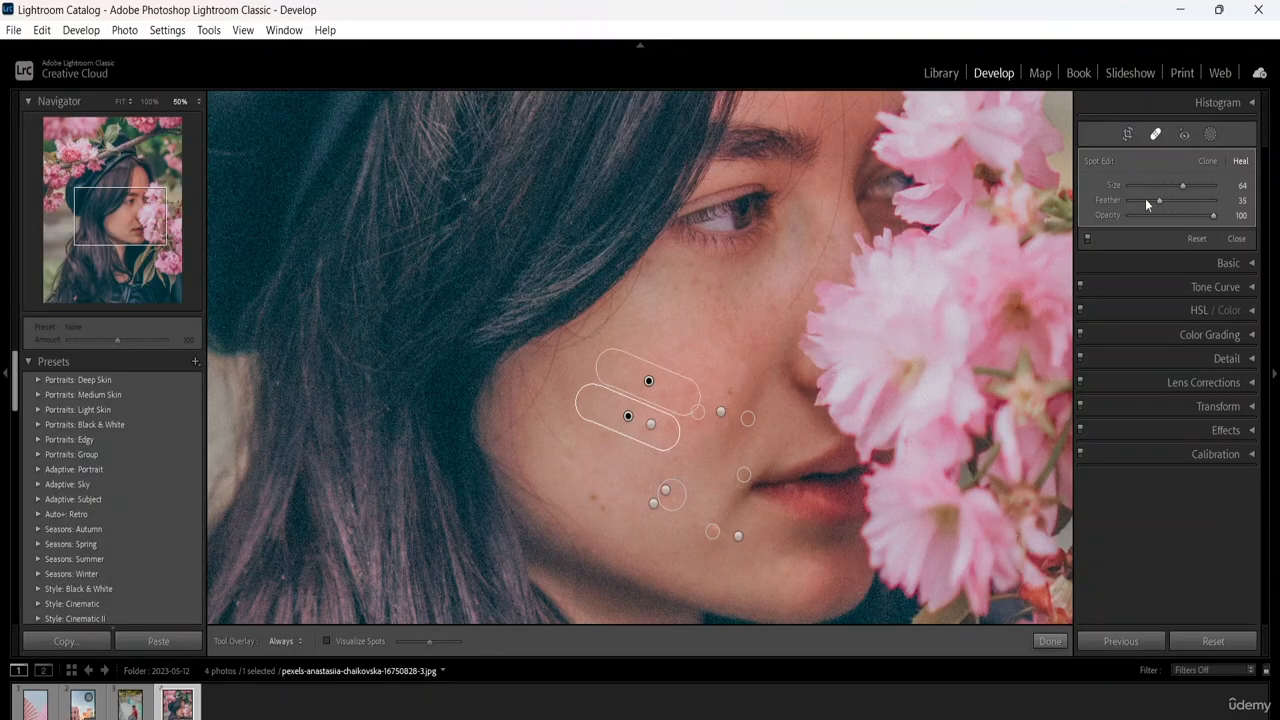
# Lower the opacity of the mid-cheek heal stroke and close Spot Removal.
pyautogui.moveTo(1197, 211); pyautogui.dragTo(1151, 223)
pyautogui.click(1240, 240)
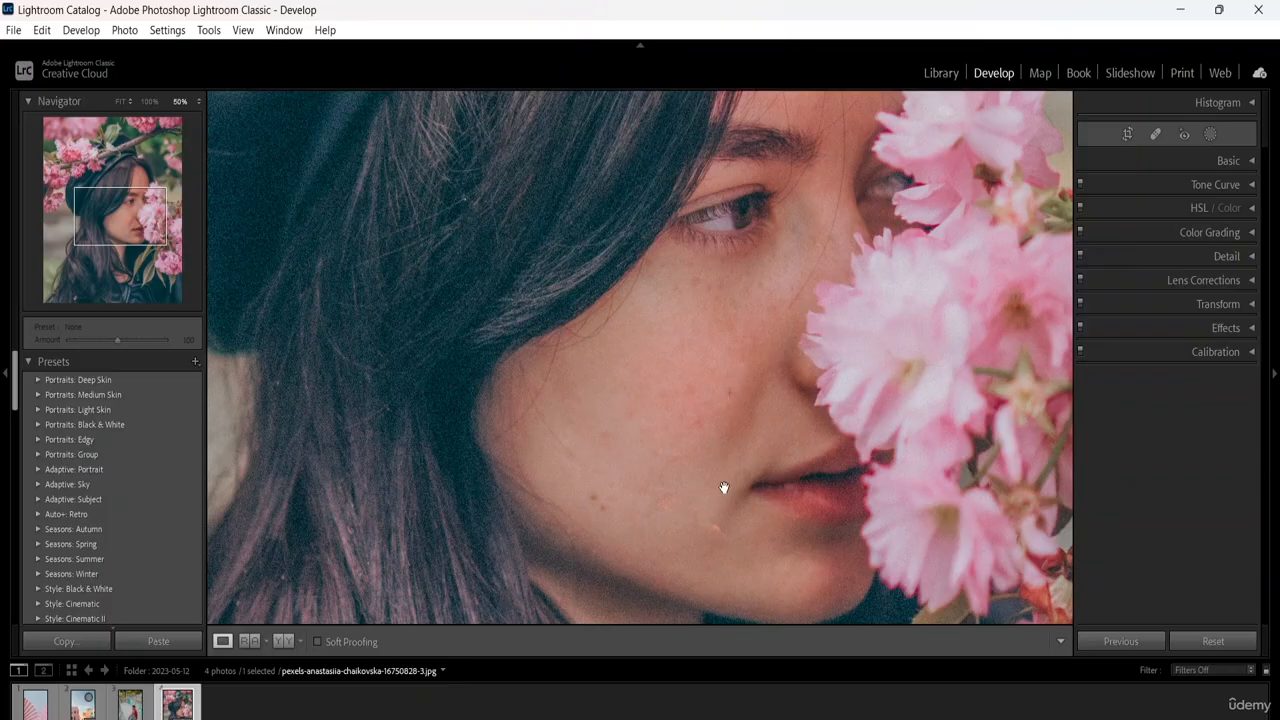
pyautogui.click(1252, 162)
pyautogui.click(1250, 162)
pyautogui.hotkey('ctrl', '-')
pyautogui.hotkey('ctrl', '-')
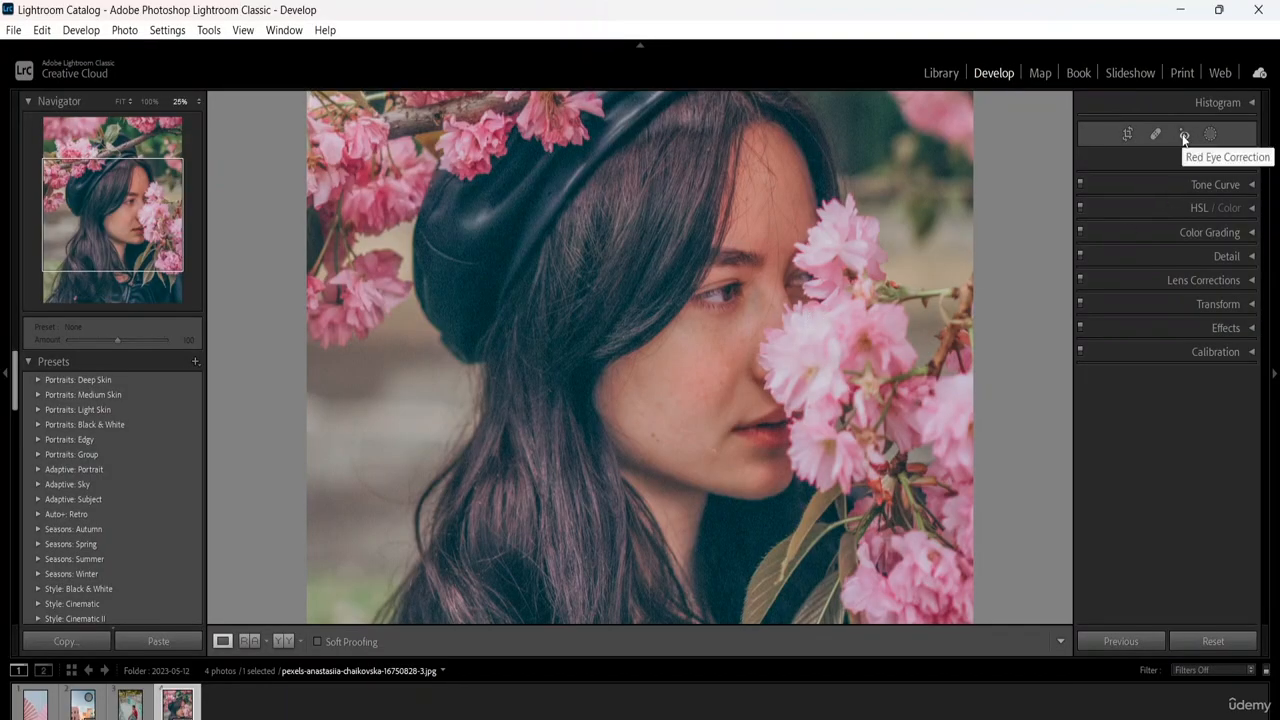
# Place a Red Eye Correction on the woman's eye, switch it to Pet Eye, adjust the pupil size, and reset all the photo's edits.
pyautogui.moveTo(736, 296)
pyautogui.mouseDown()
pyautogui.moveTo(737, 374)
pyautogui.moveTo(734, 346)
pyautogui.moveTo(767, 332)
pyautogui.moveTo(751, 309)
pyautogui.mouseUp()
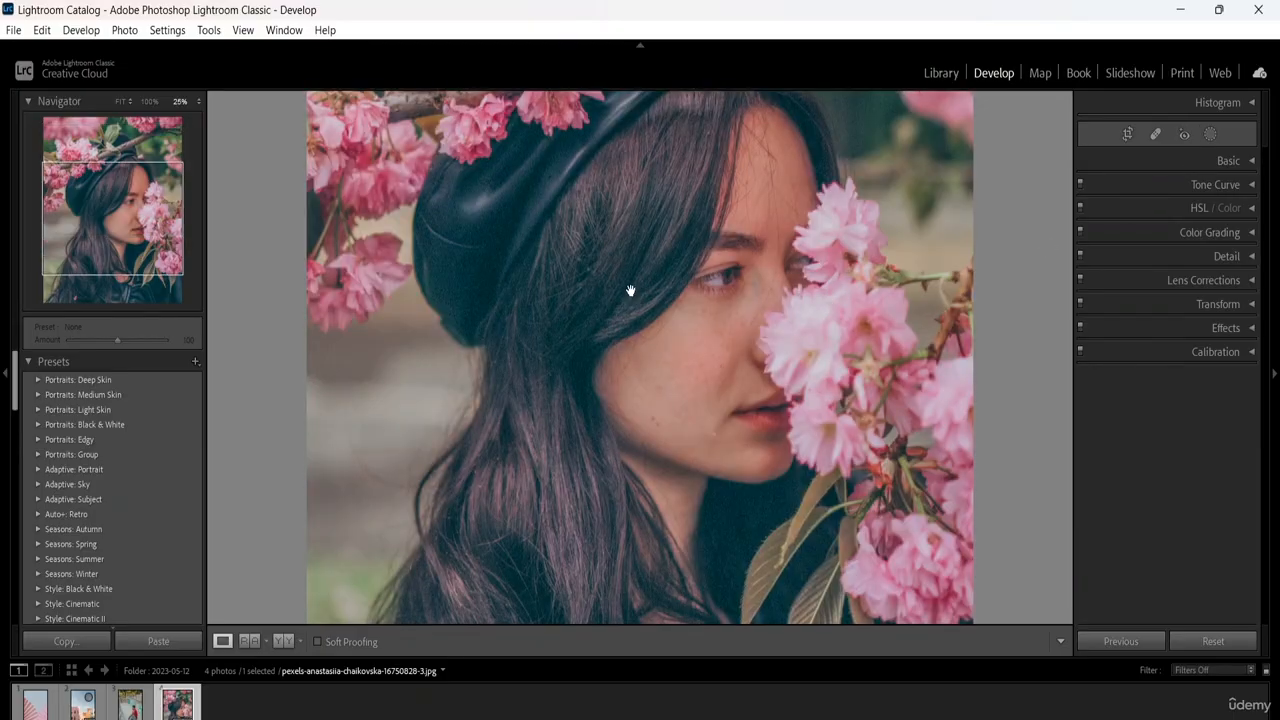
pyautogui.click(1183, 137)
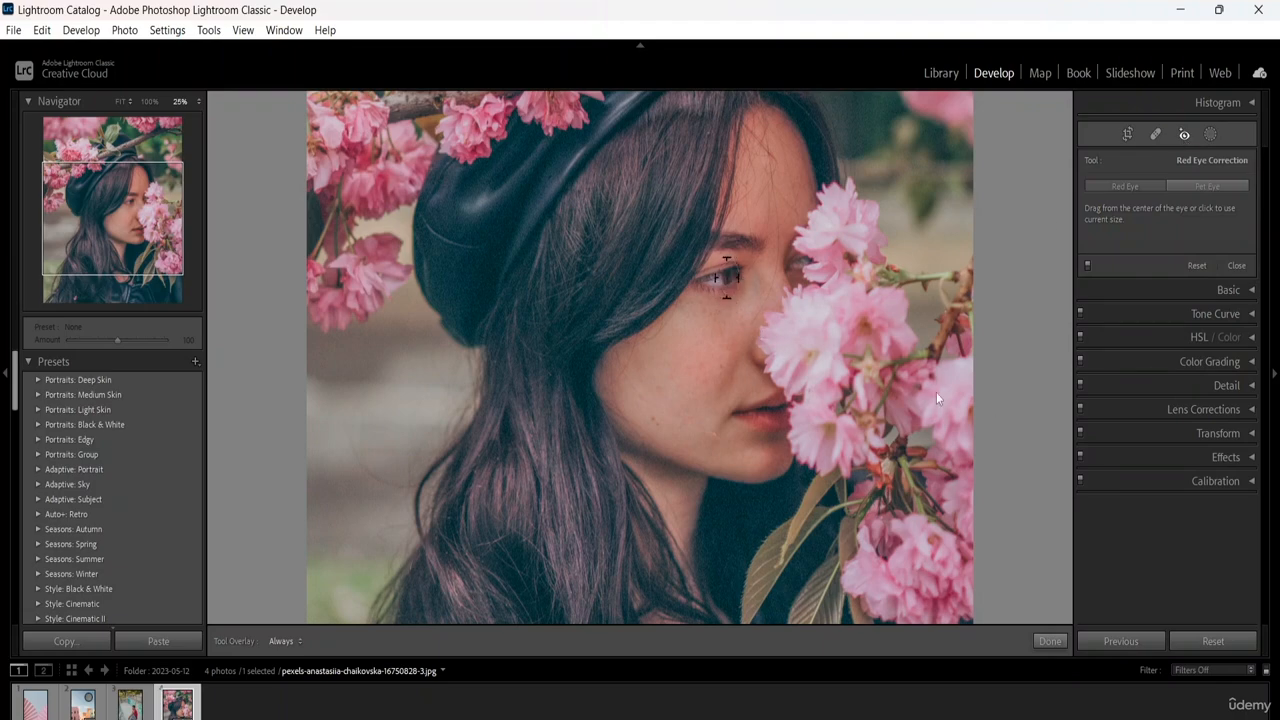
pyautogui.click(726, 279)
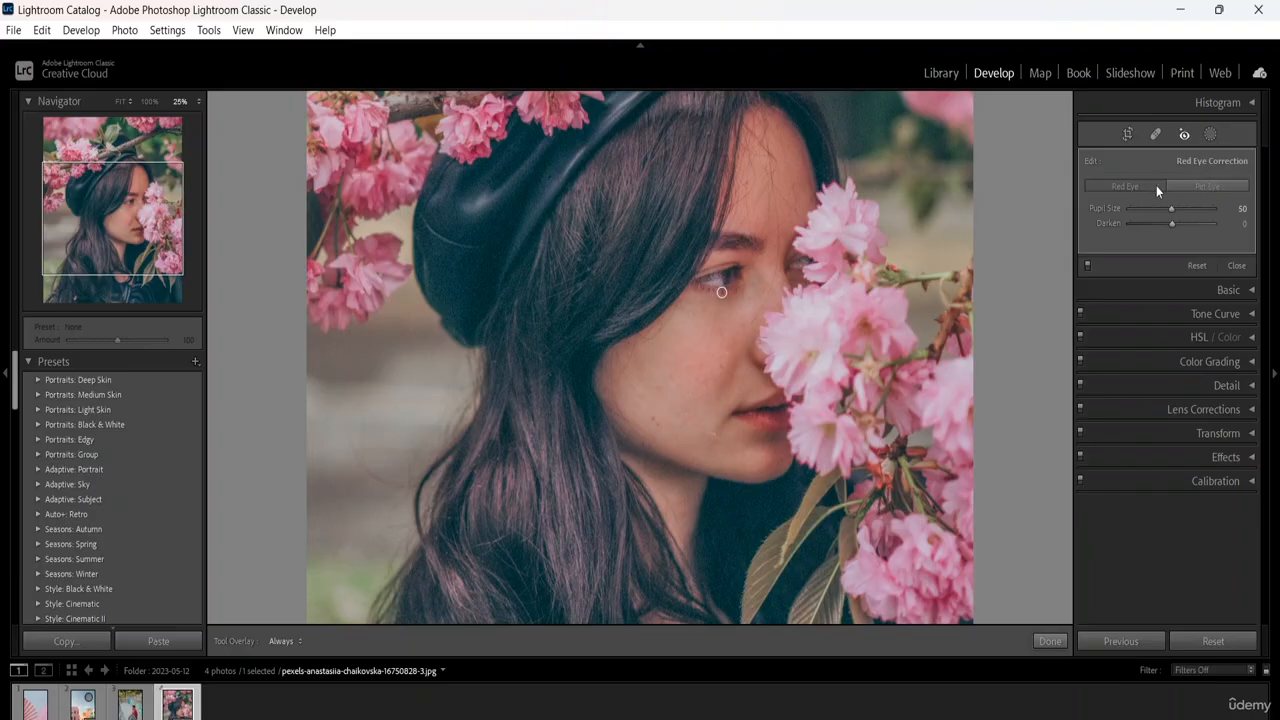
pyautogui.click(1238, 189)
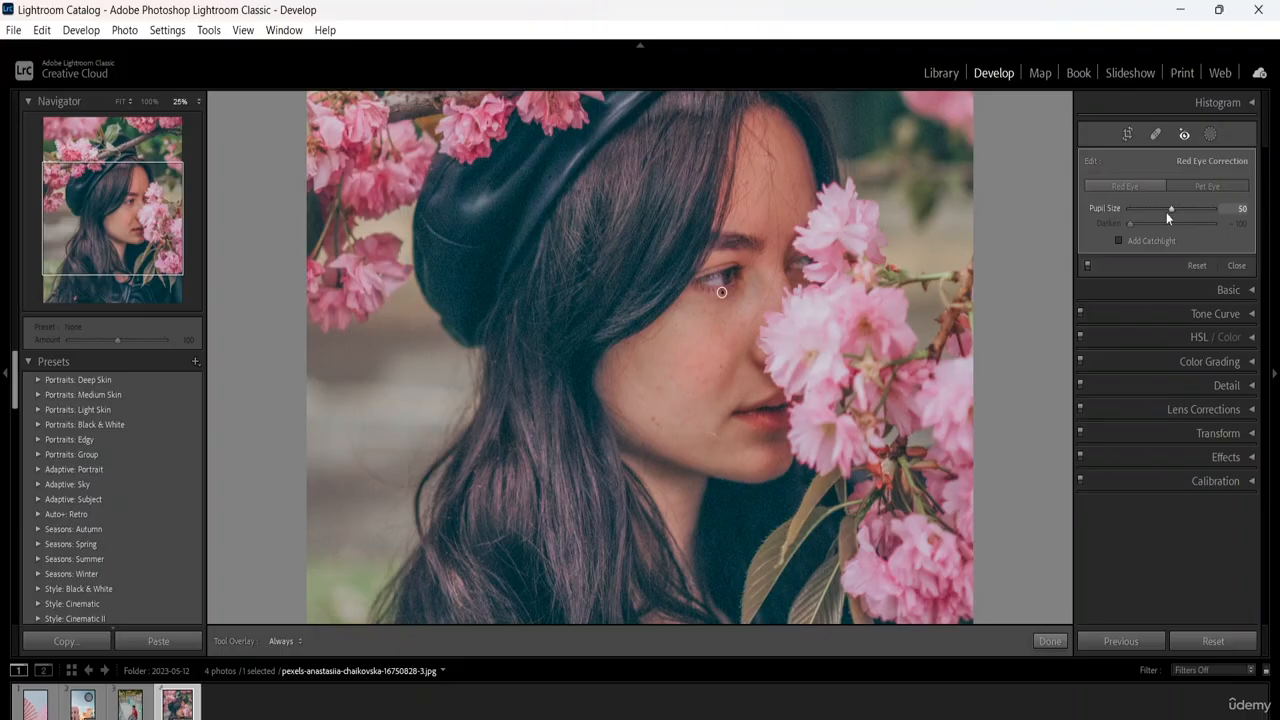
pyautogui.moveTo(1168, 210)
pyautogui.mouseDown()
pyautogui.moveTo(1143, 213)
pyautogui.moveTo(1190, 214)
pyautogui.moveTo(1147, 219)
pyautogui.mouseUp()
pyautogui.click(1204, 645)
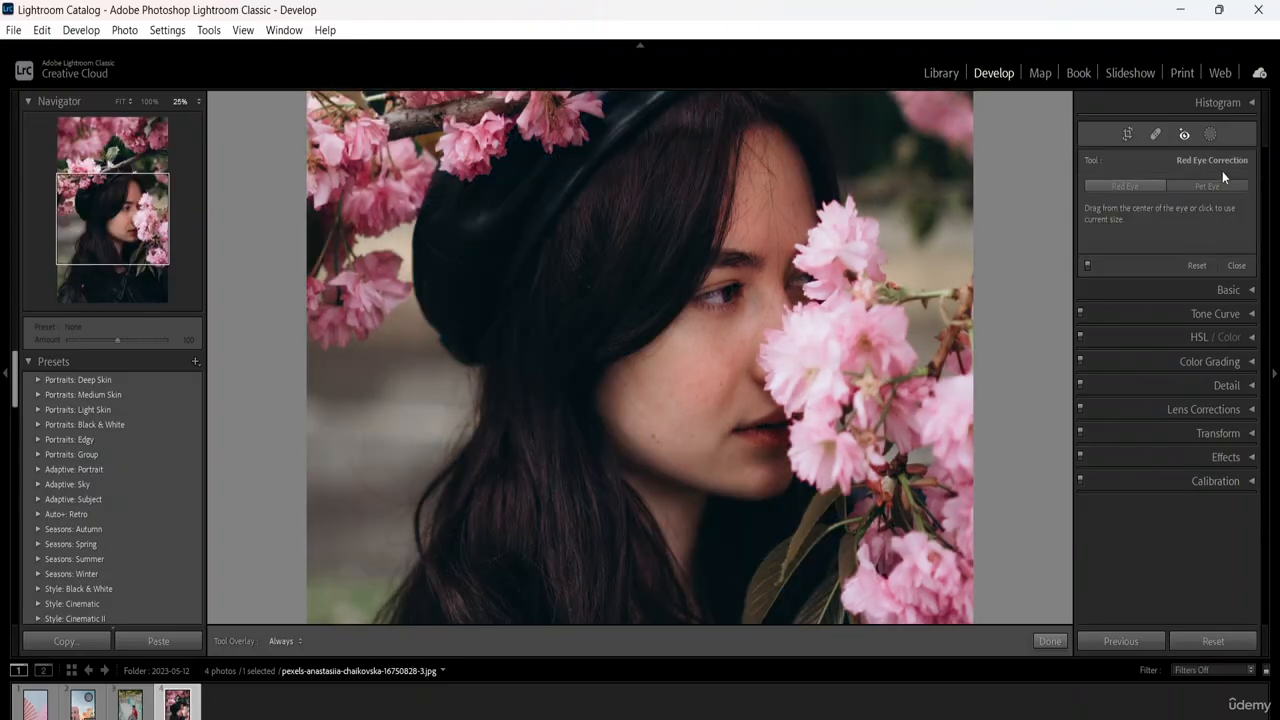
# Open the Masking options for the portrait, dismiss the feature tour and fit the photo at 12.5% zoom.
pyautogui.click(1210, 134)
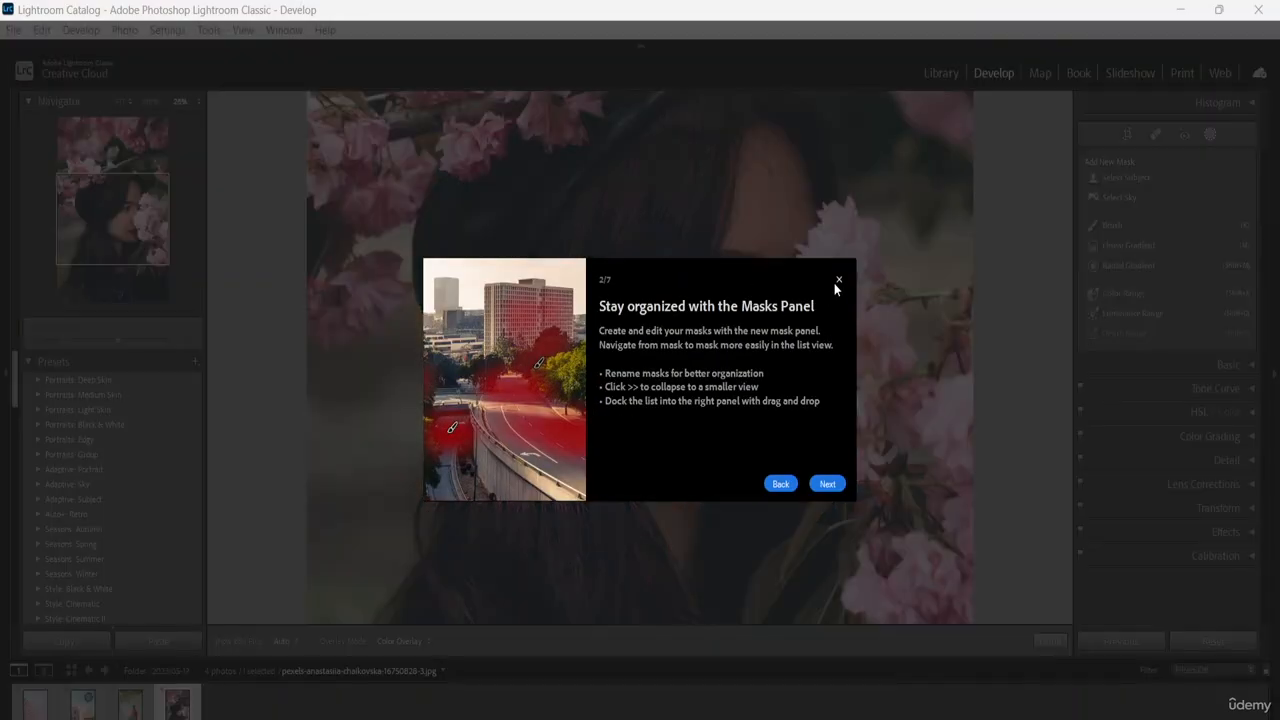
pyautogui.click(838, 281)
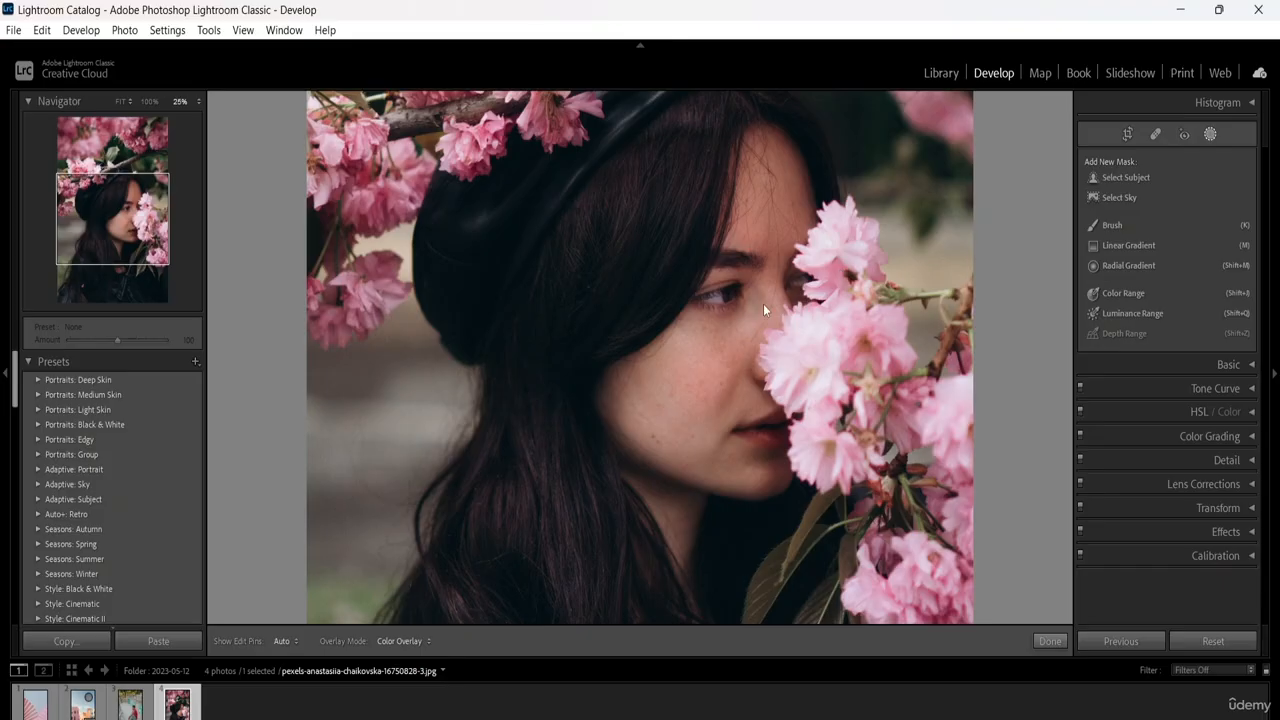
pyautogui.hotkey('ctrl', '-')
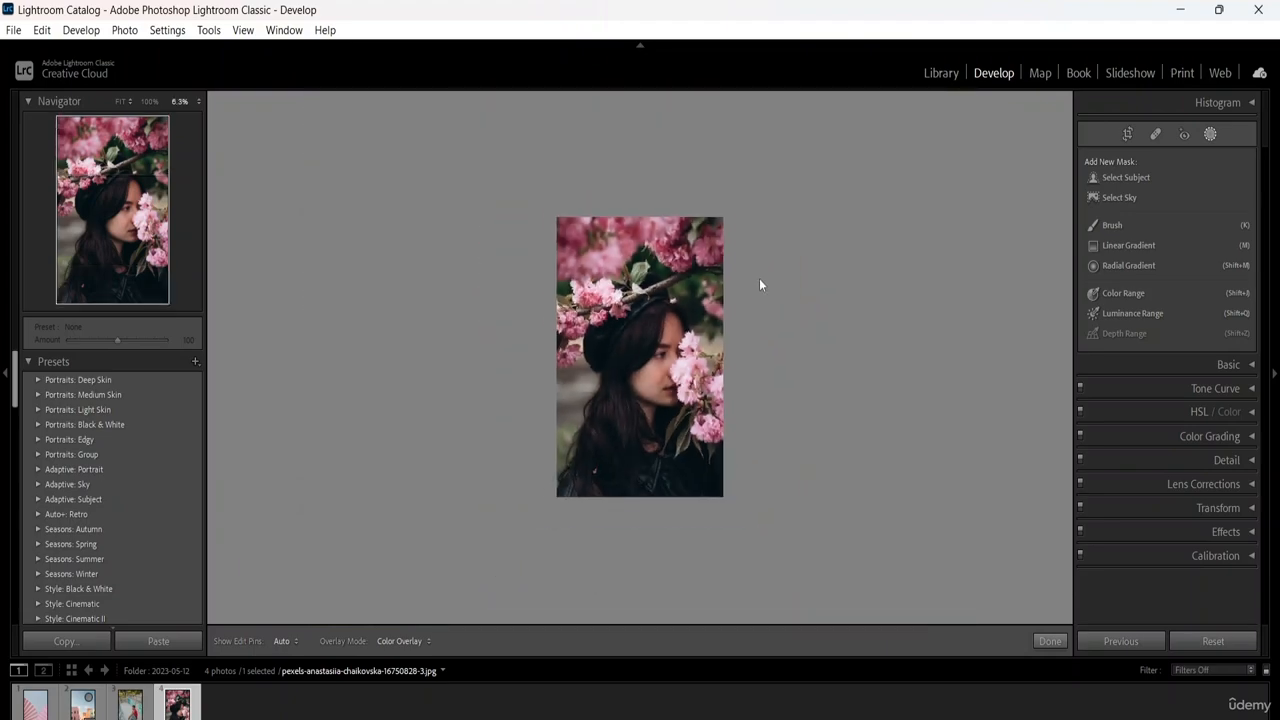
pyautogui.hotkey('ctrl', '+')
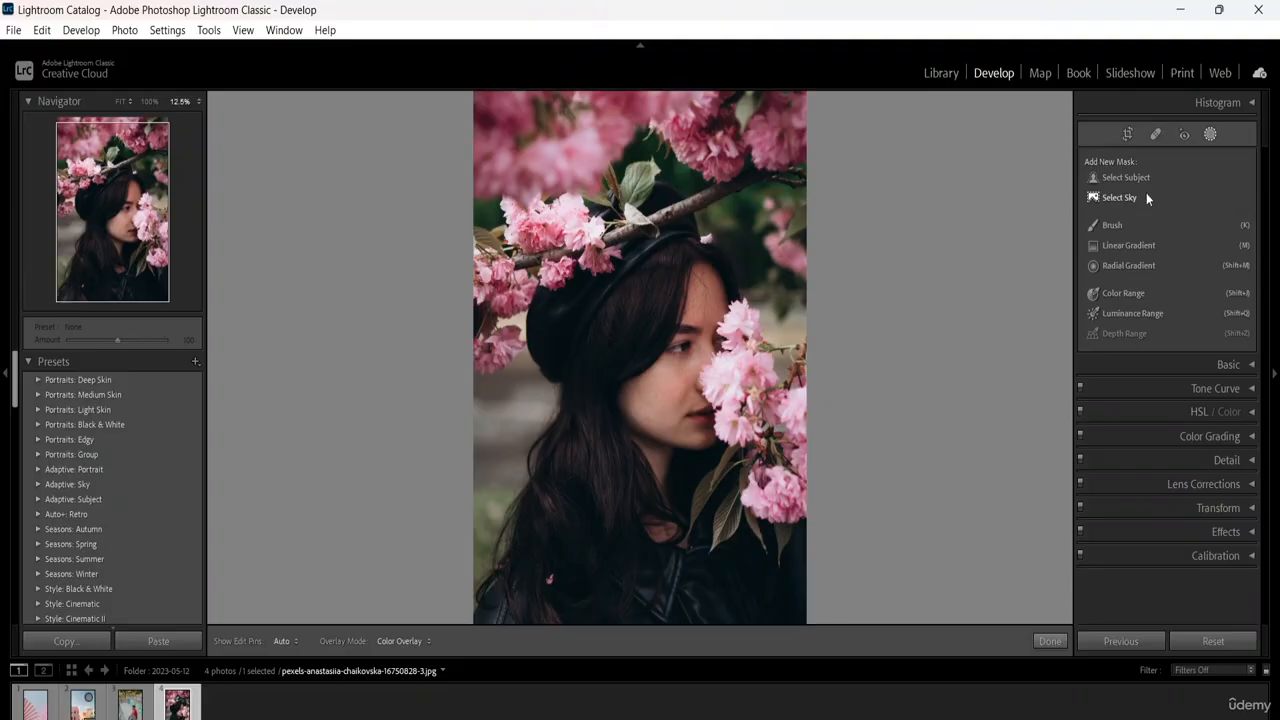
pyautogui.click(1136, 225)
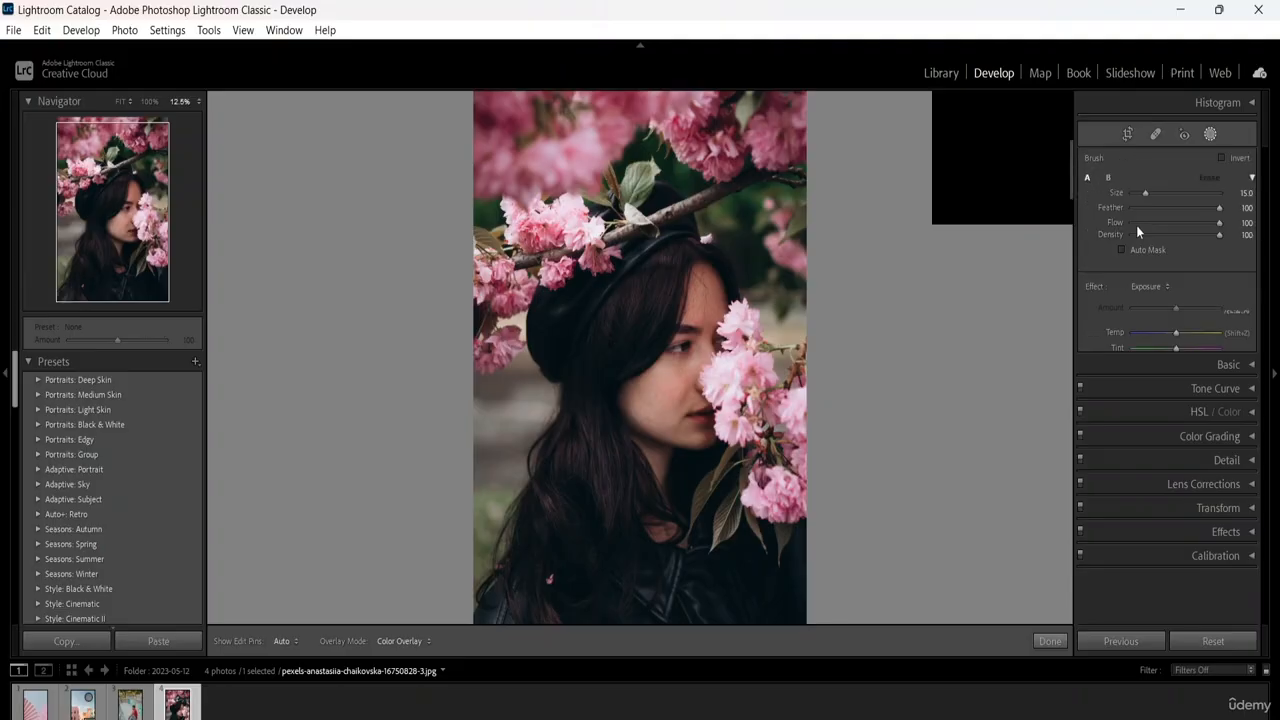
pyautogui.click(1210, 135)
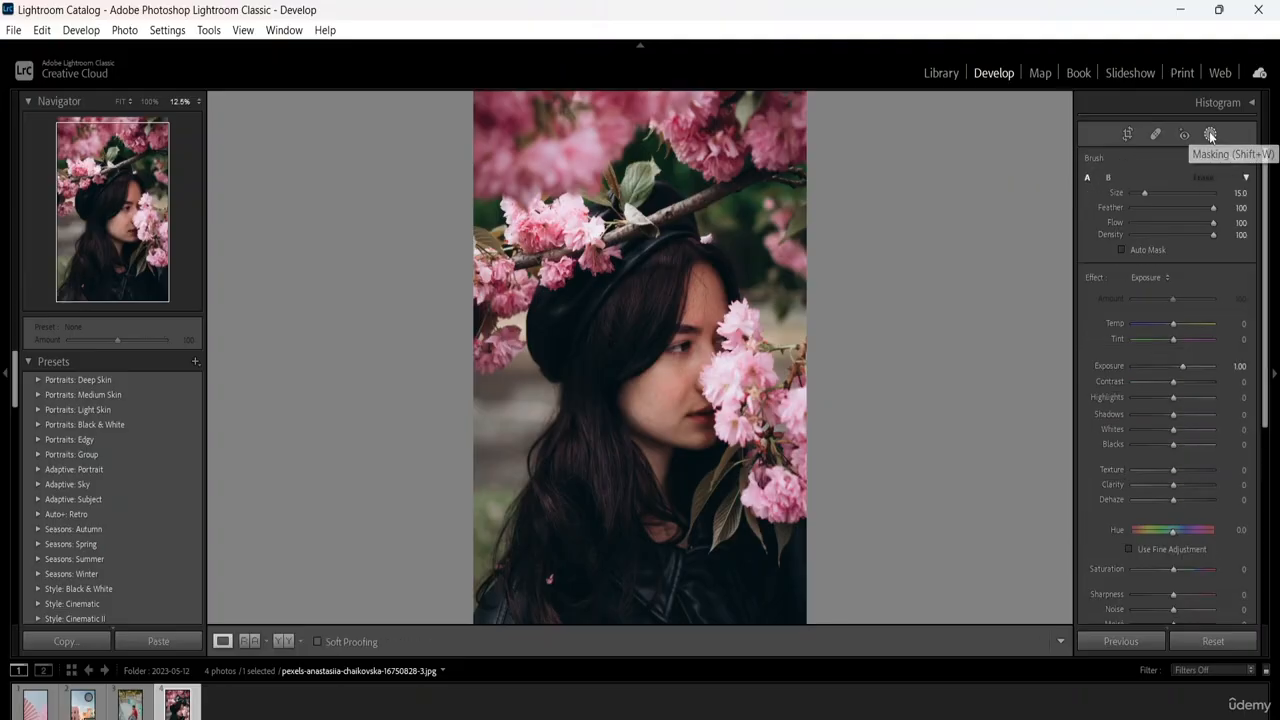
pyautogui.click(1210, 135)
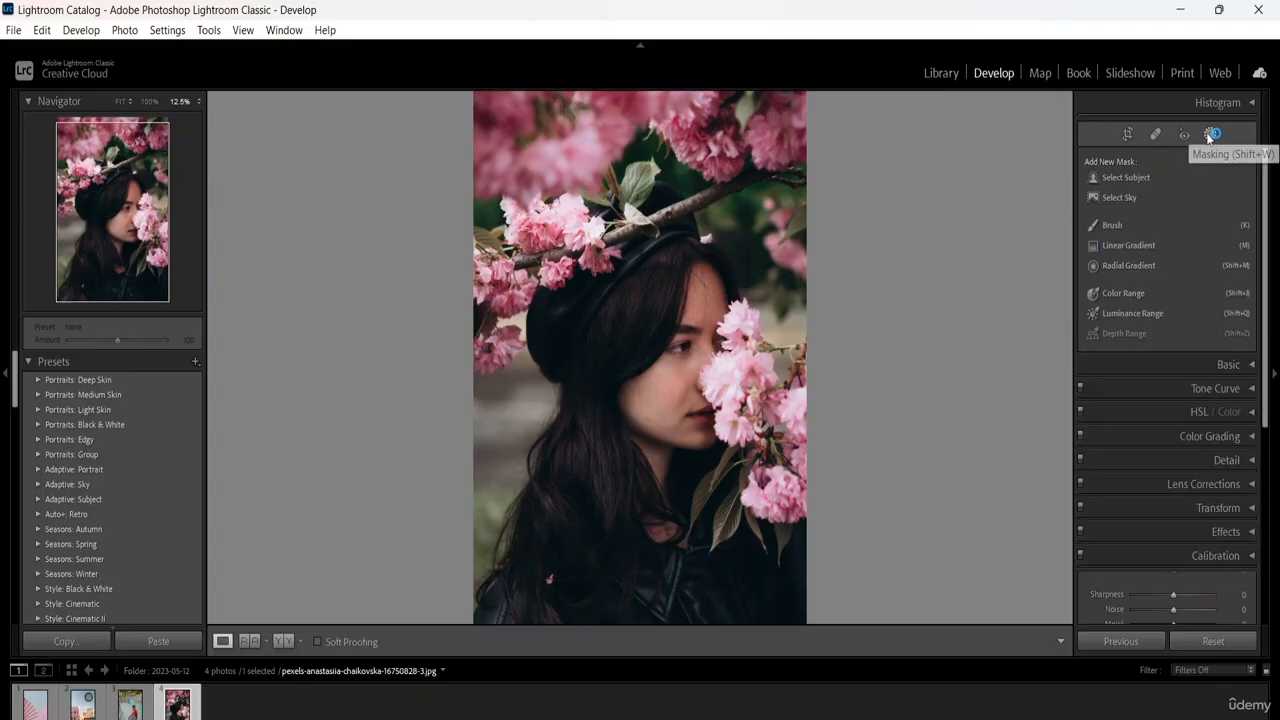
pyautogui.click(1125, 196)
# Create a Select Subject mask covering the woman in the portrait.
pyautogui.click(1210, 134)
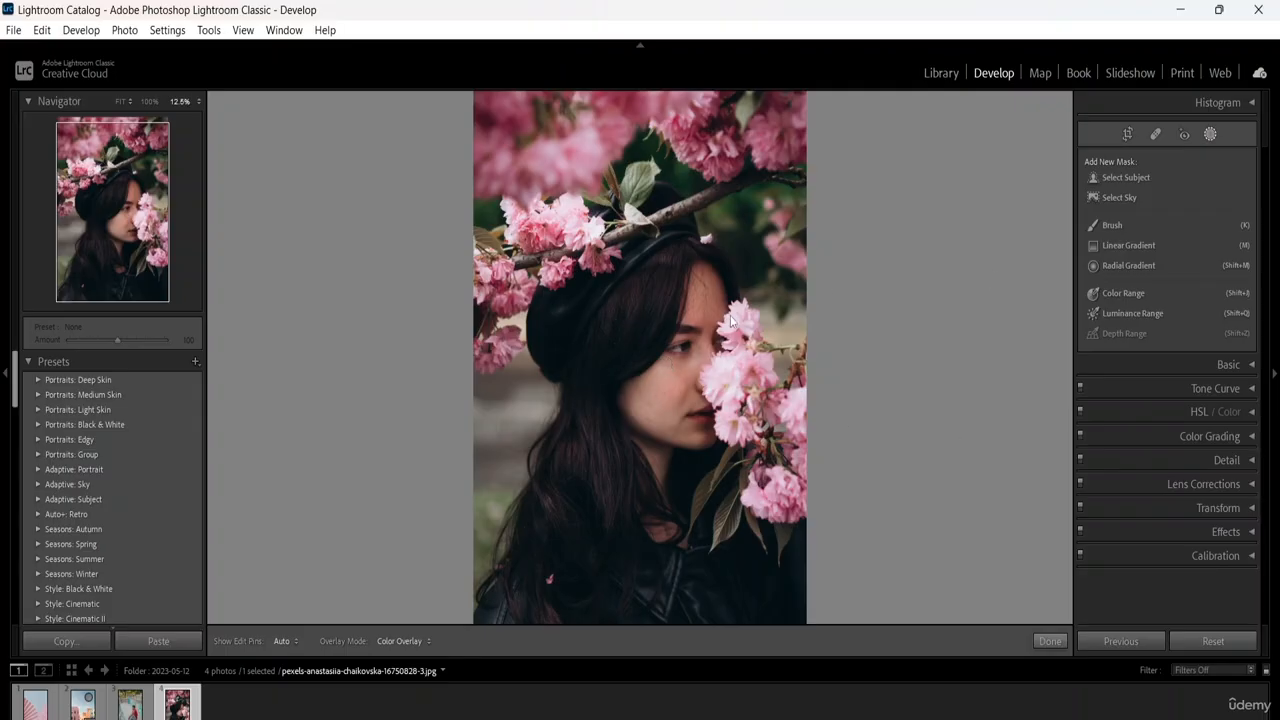
pyautogui.click(1126, 178)
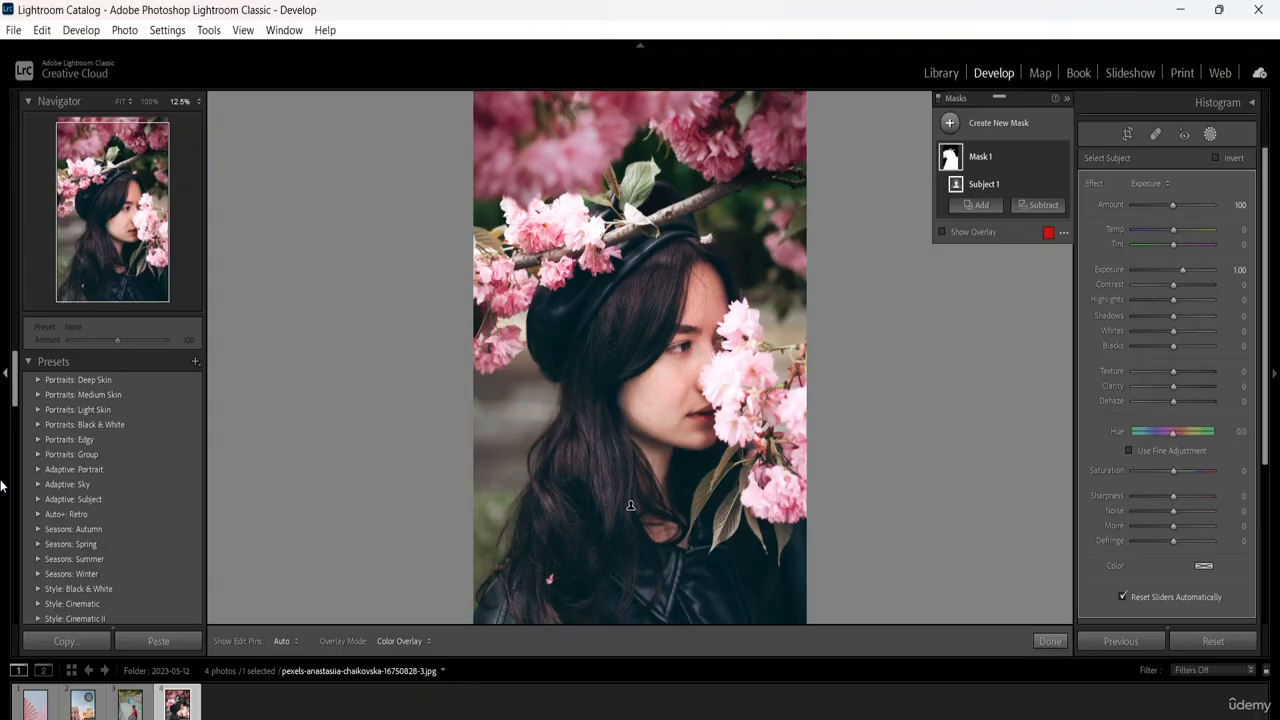
# Switch to the pink paper fan photo and look over the Copy Settings options without copying anything.
pyautogui.click(40, 708)
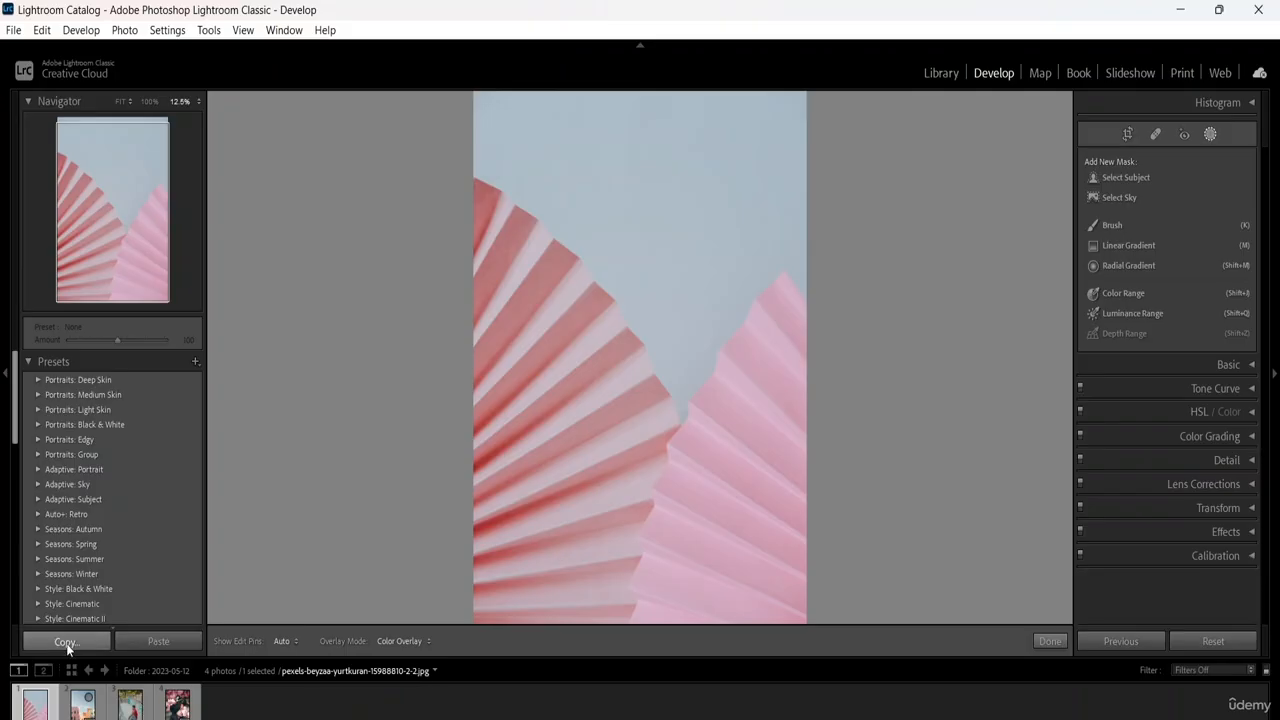
pyautogui.hotkey('ctrl', 'shift', 'c')
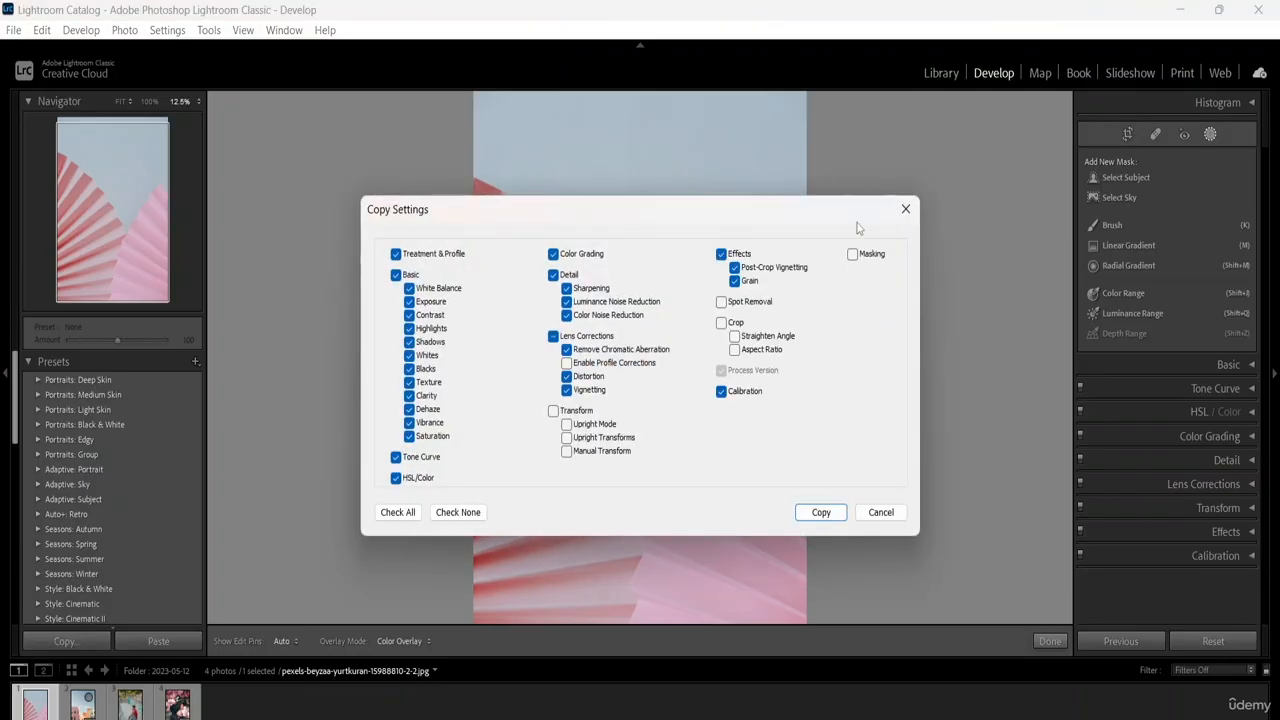
pyautogui.click(907, 208)
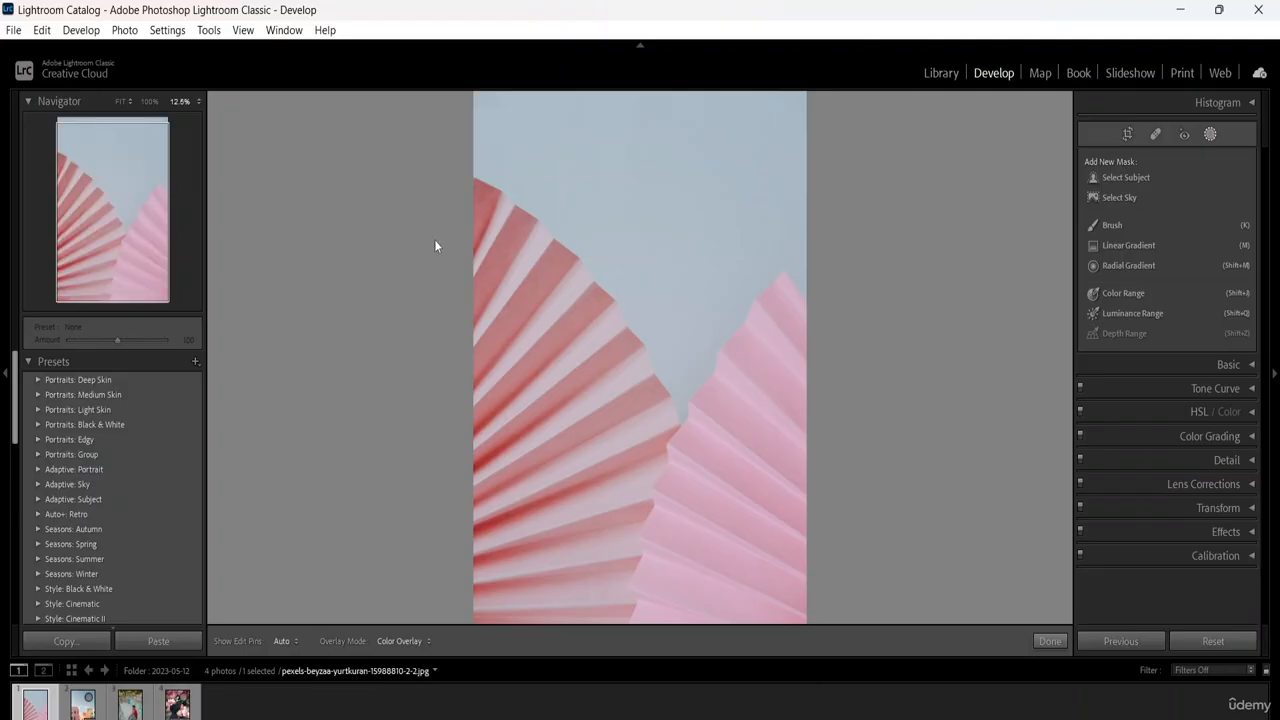
# Start a photo import in the Library and choose the Downloads folder as the source.
pyautogui.click(940, 73)
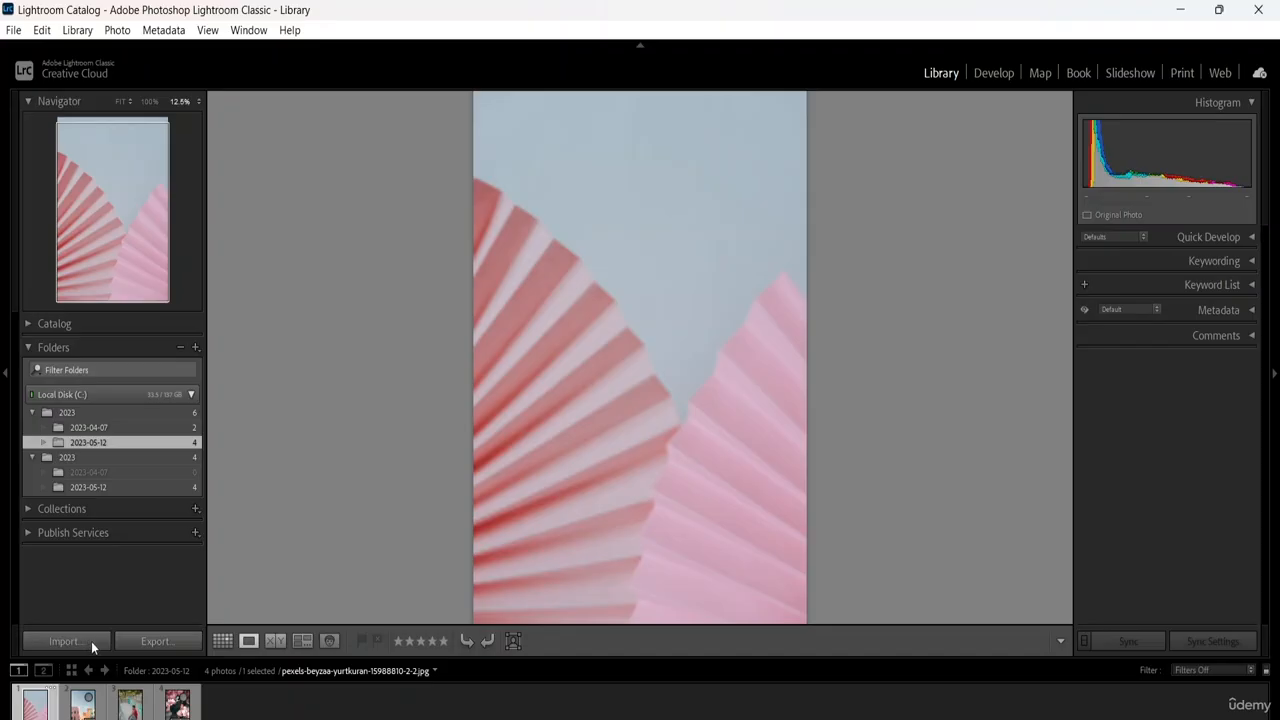
pyautogui.click(91, 641)
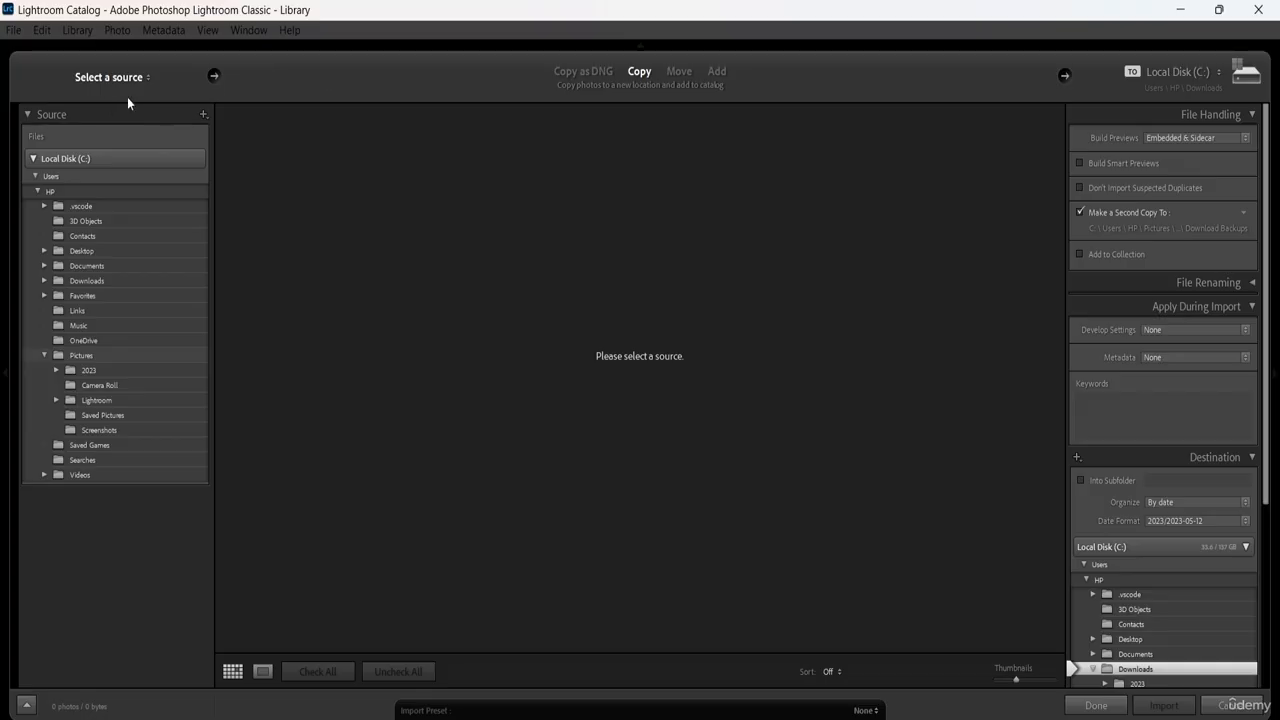
pyautogui.click(124, 84)
pyautogui.click(119, 193)
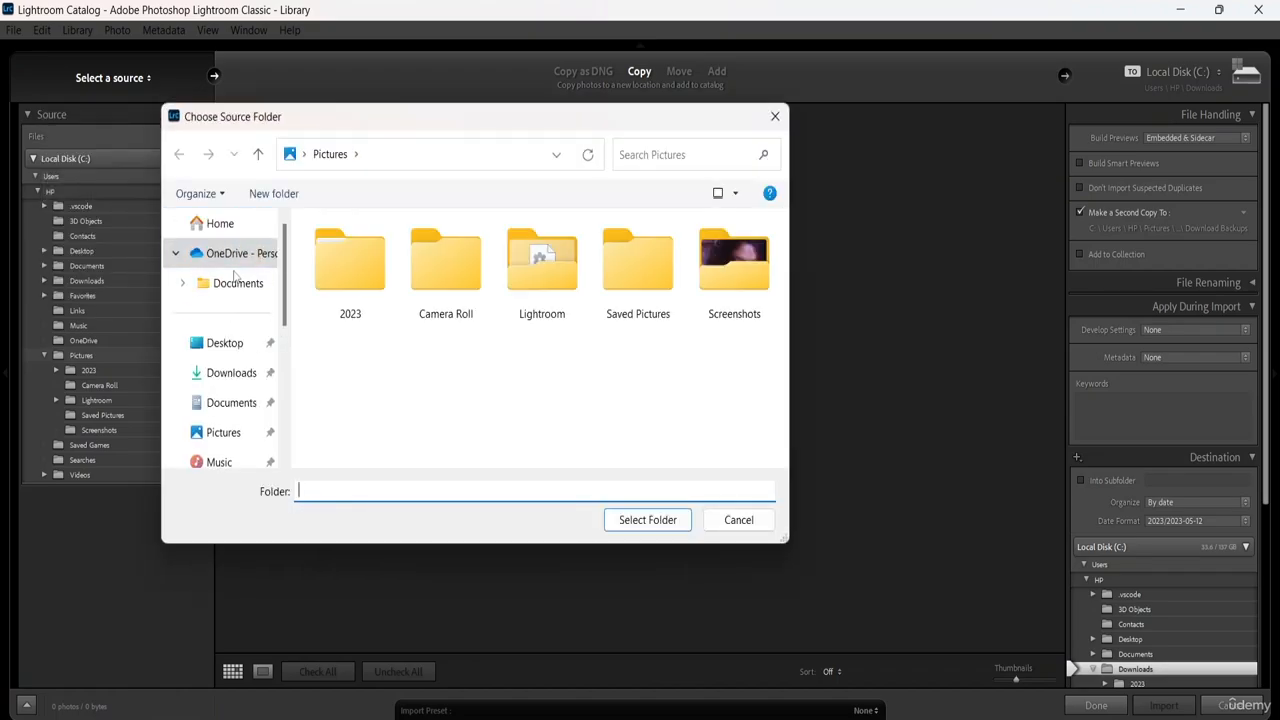
pyautogui.click(232, 372)
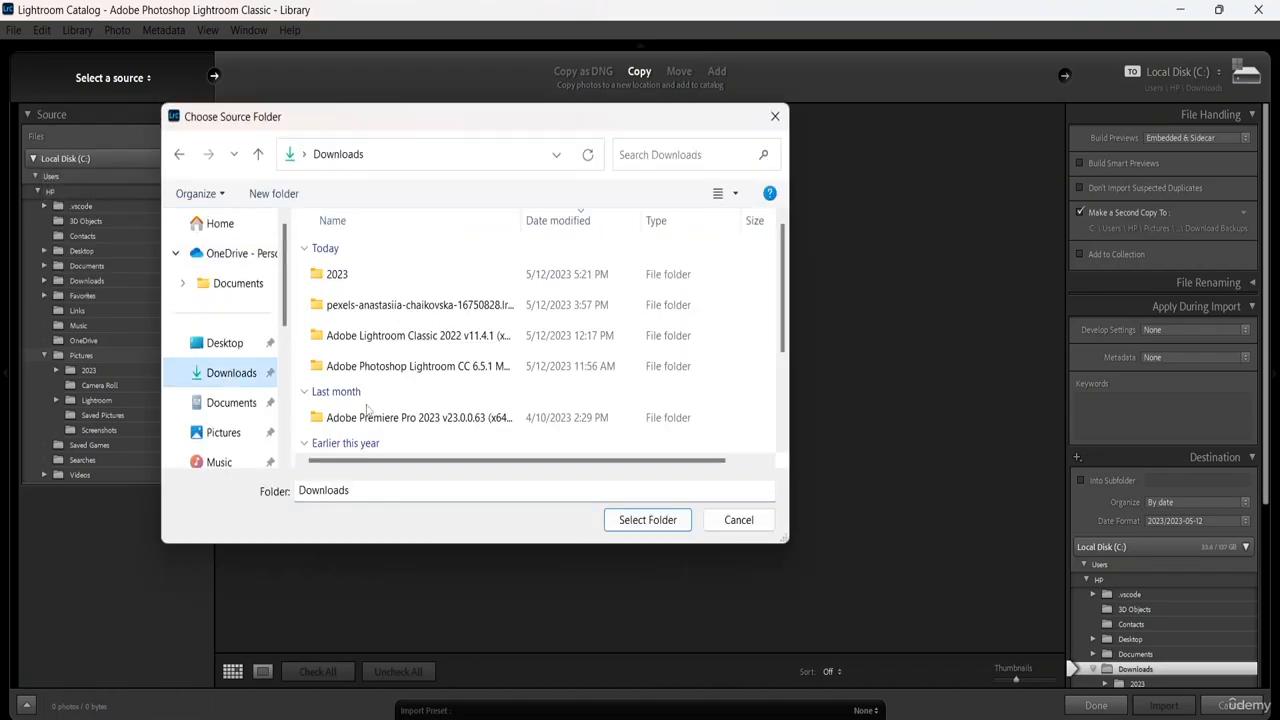
pyautogui.click(616, 518)
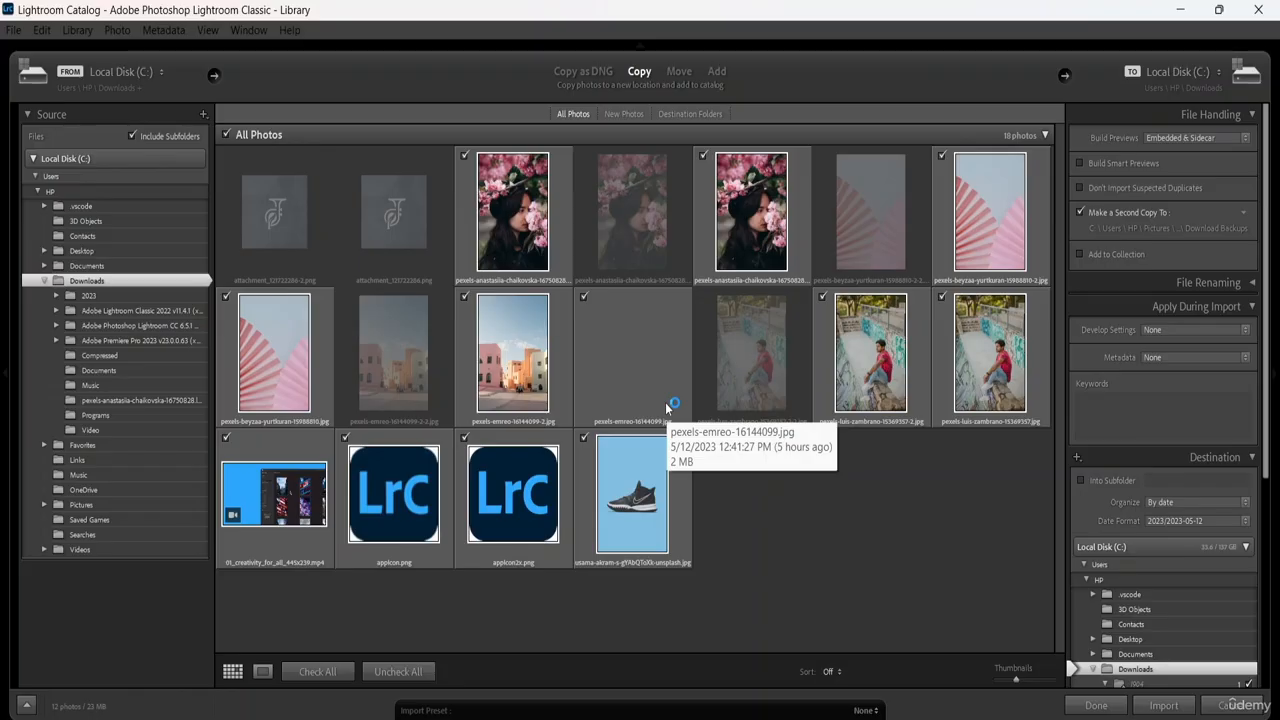
# Deselect all photos in the import list, include only the black sneaker on a blue background, and import it.
pyautogui.click(583, 299)
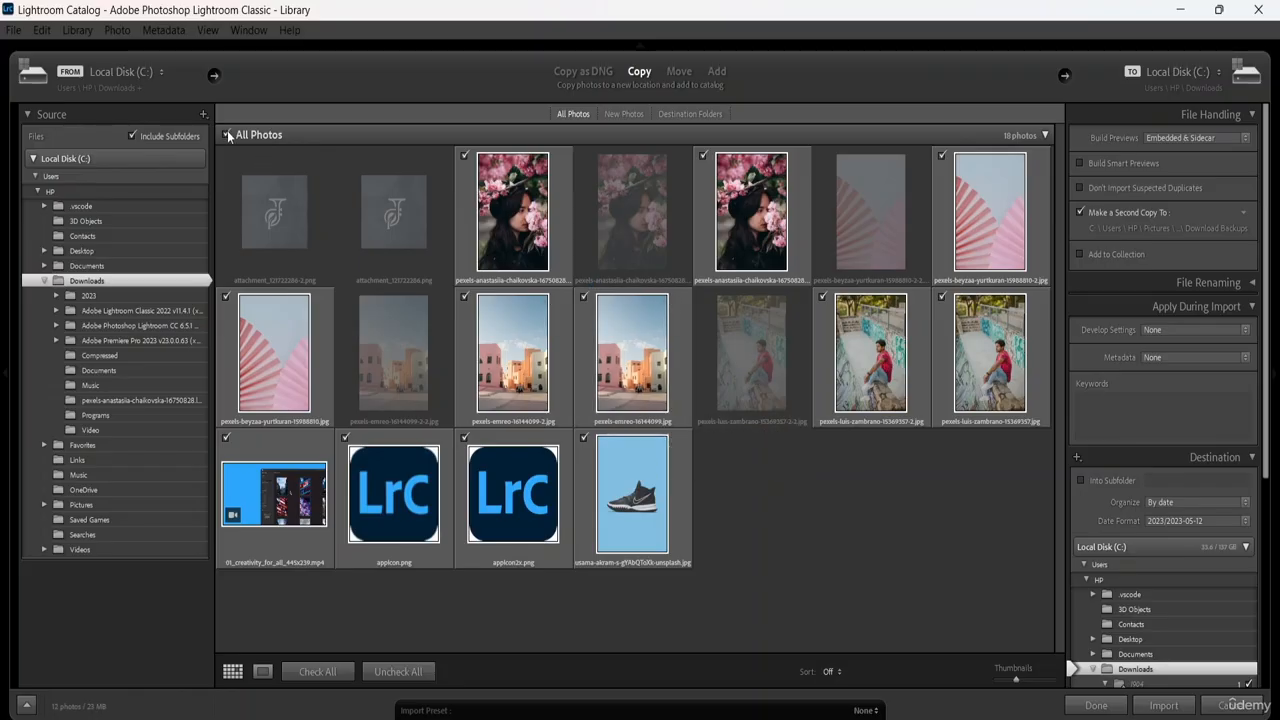
pyautogui.click(226, 133)
pyautogui.click(601, 457)
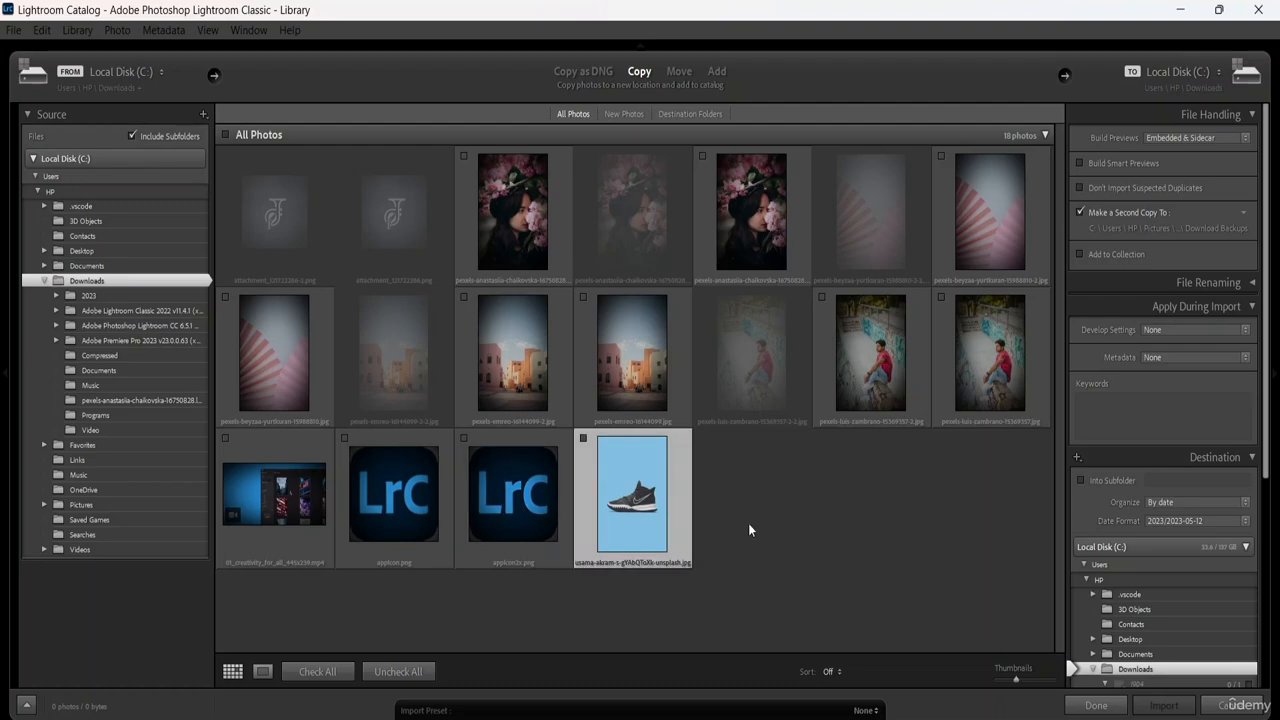
pyautogui.click(583, 439)
pyautogui.click(1163, 706)
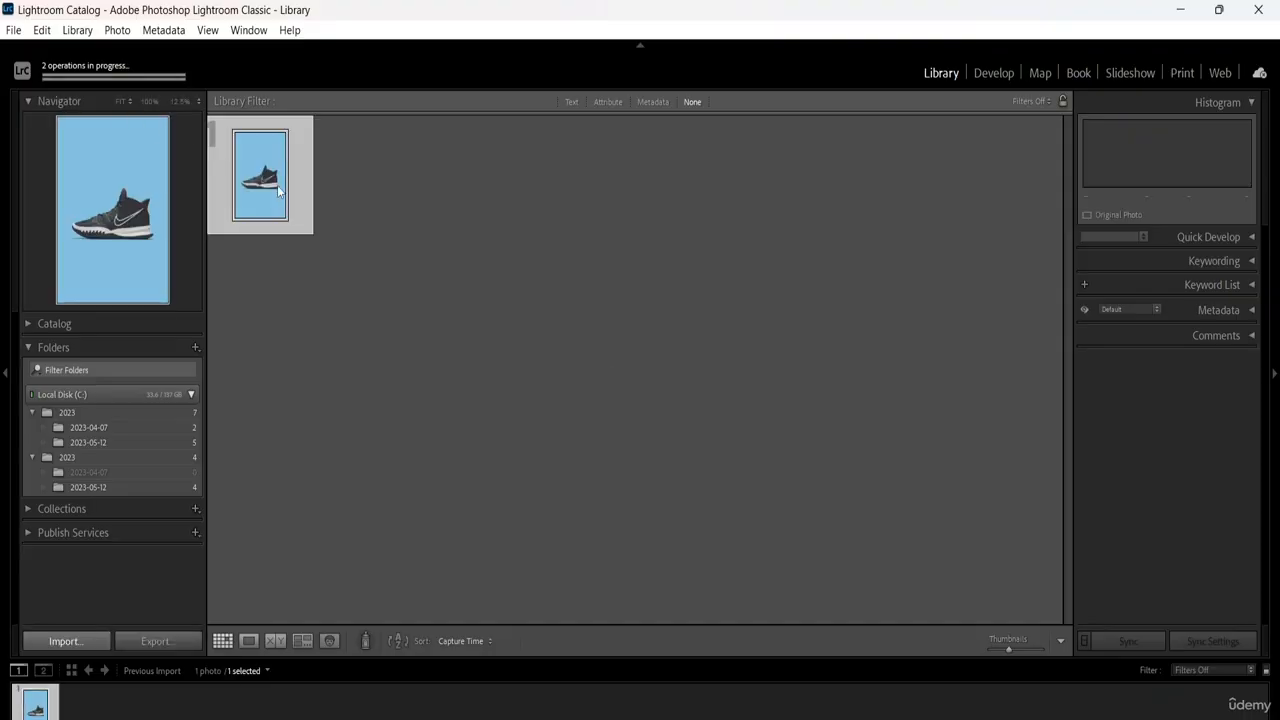
# Open the imported sneaker photo in Develop and mask the sneaker with Select Subject.
pyautogui.doubleClick(278, 188)
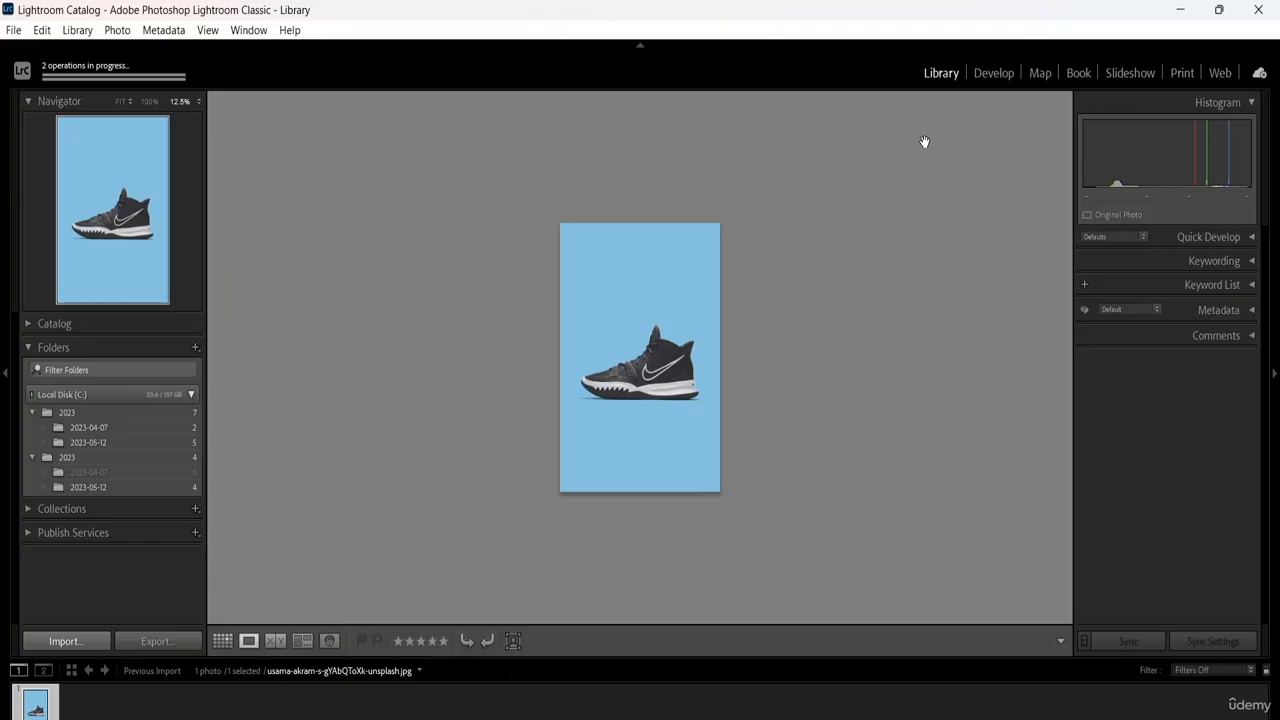
pyautogui.click(993, 73)
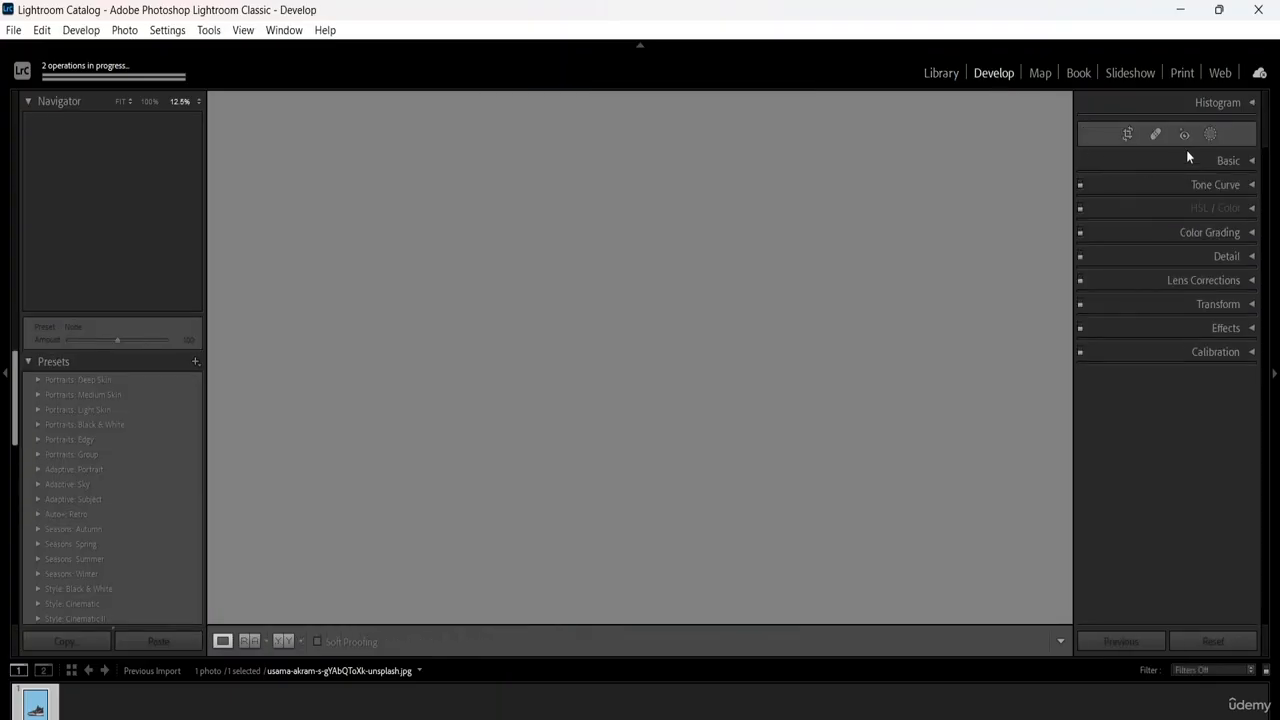
pyautogui.click(1211, 134)
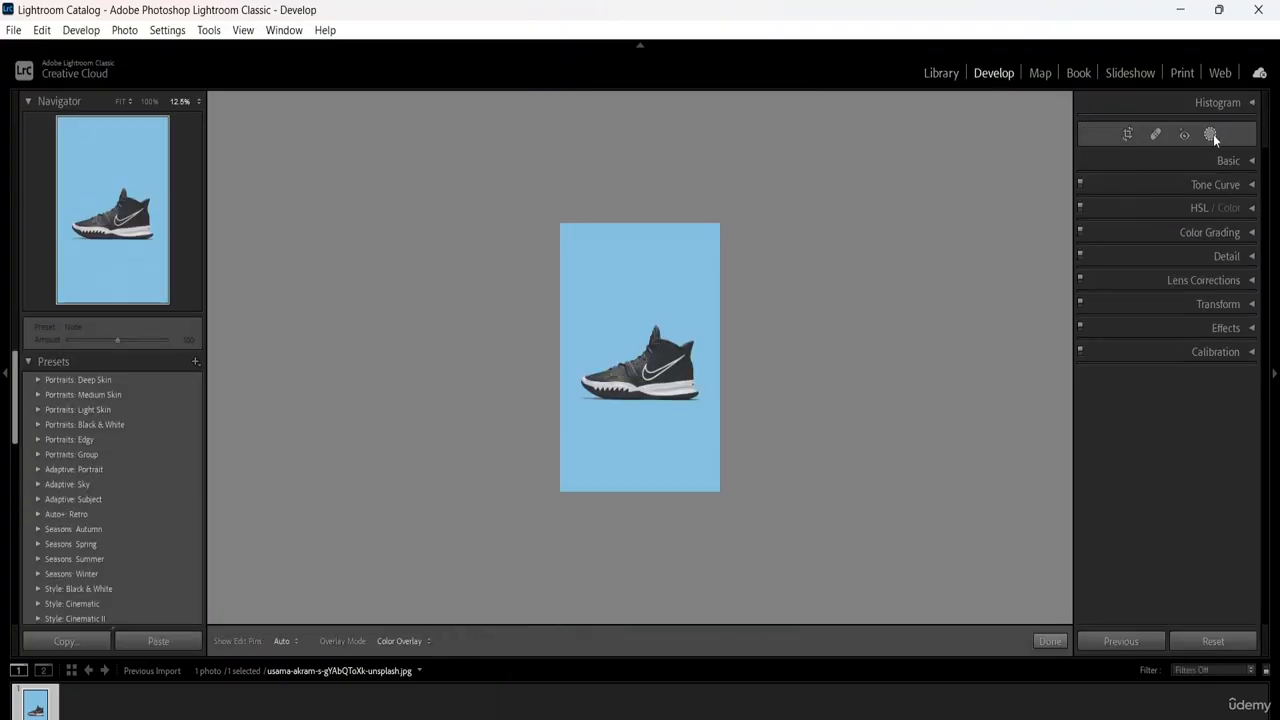
pyautogui.click(1129, 178)
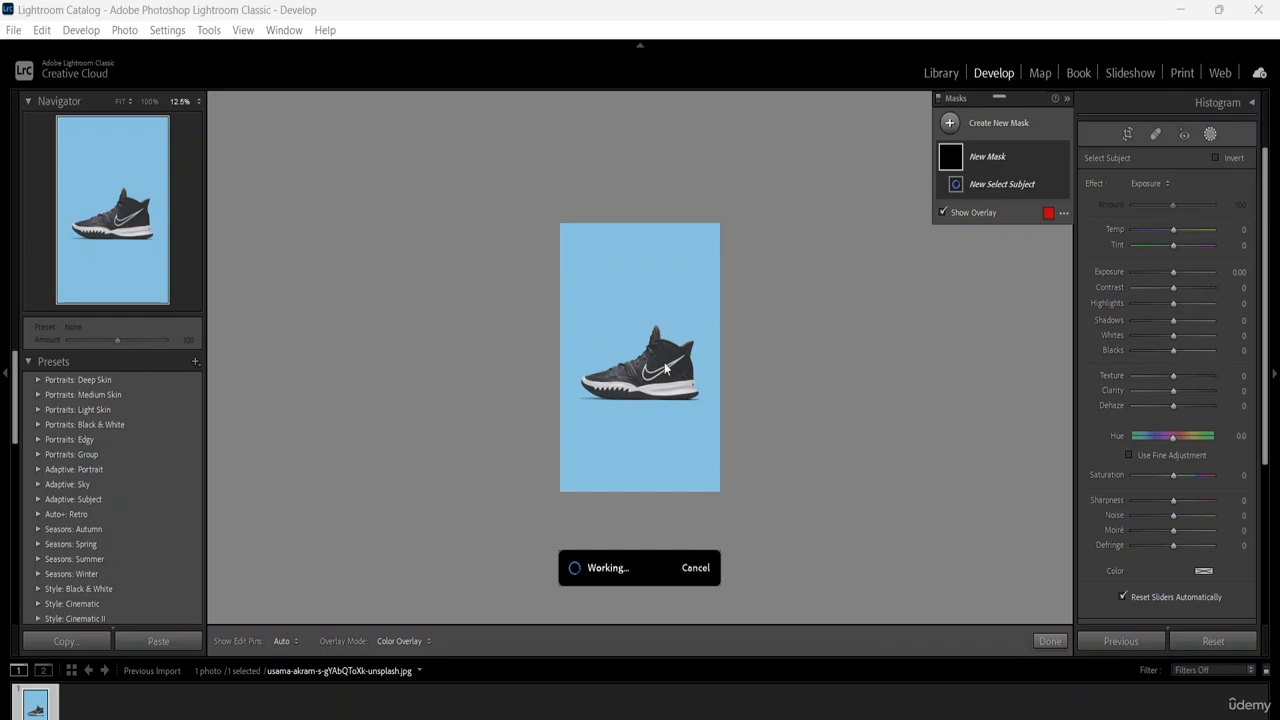
pyautogui.press('alt')
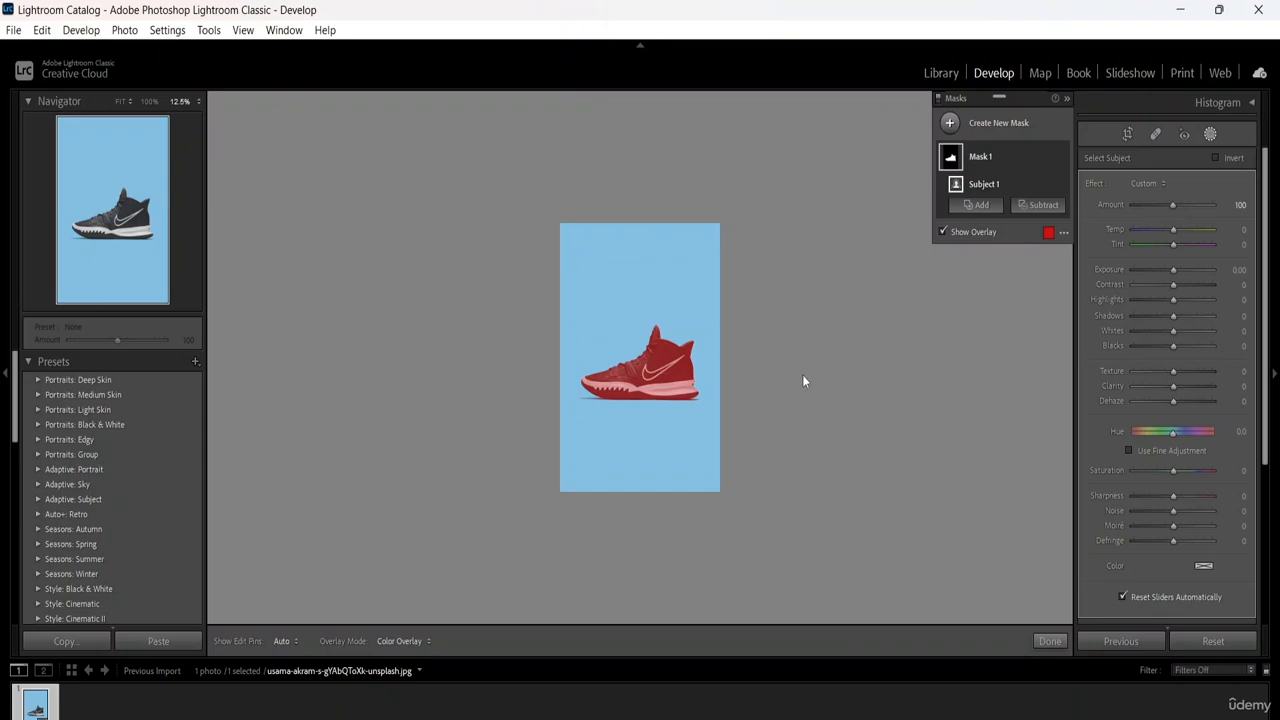
# Set the sneaker mask's Amount to 48, Temp to 68, Tint to -73 and Exposure to 3.53.
pyautogui.moveTo(1173, 205); pyautogui.dragTo(1141, 245)
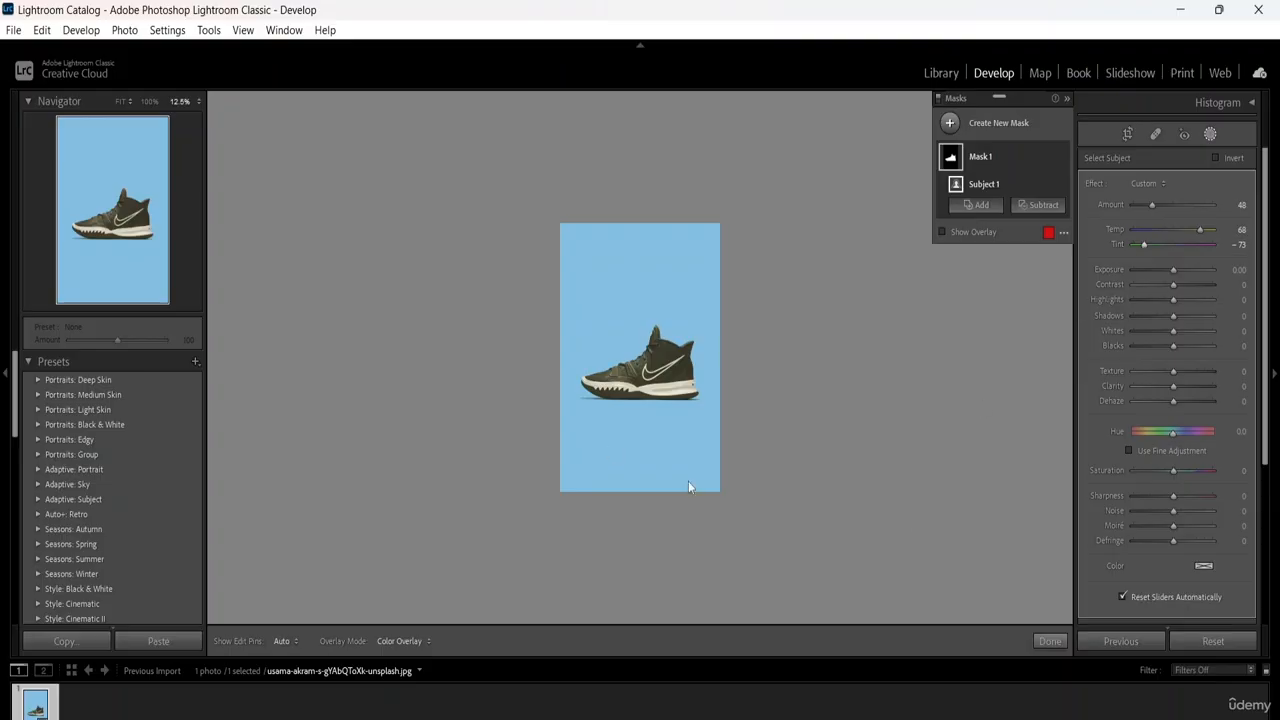
pyautogui.moveTo(1173, 270); pyautogui.dragTo(1208, 270)
pyautogui.click(1047, 233)
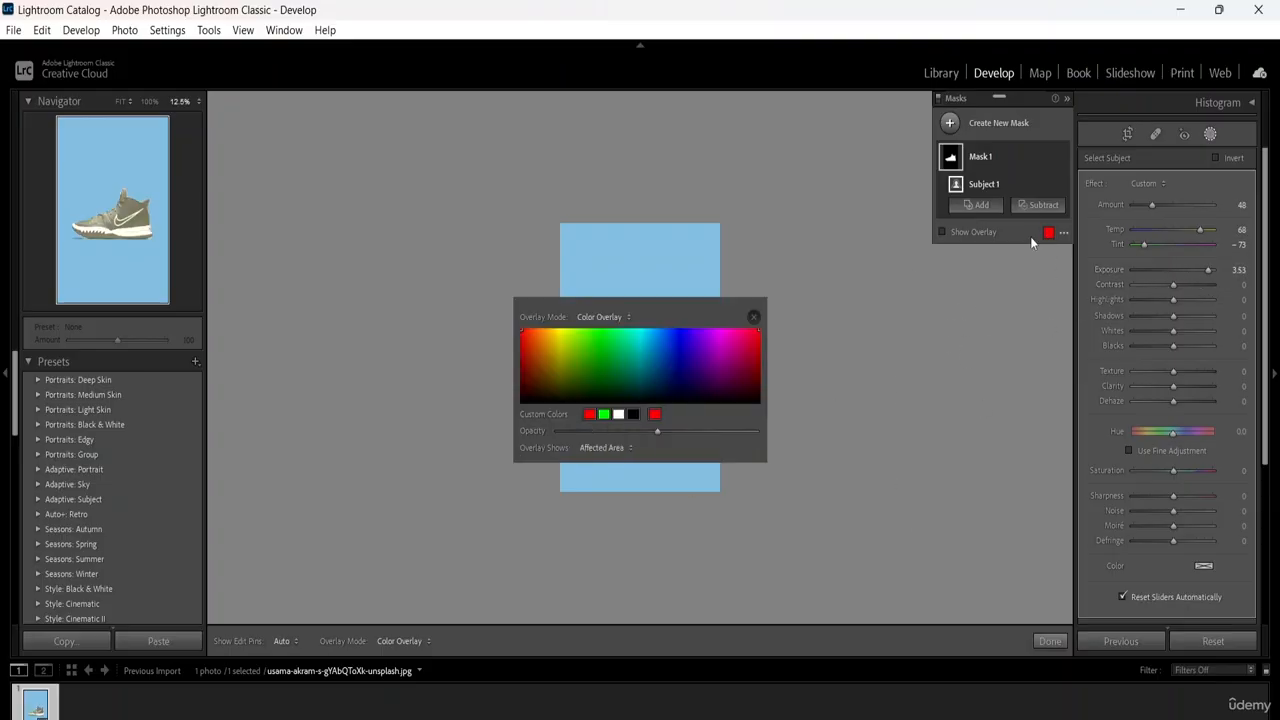
pyautogui.click(958, 170)
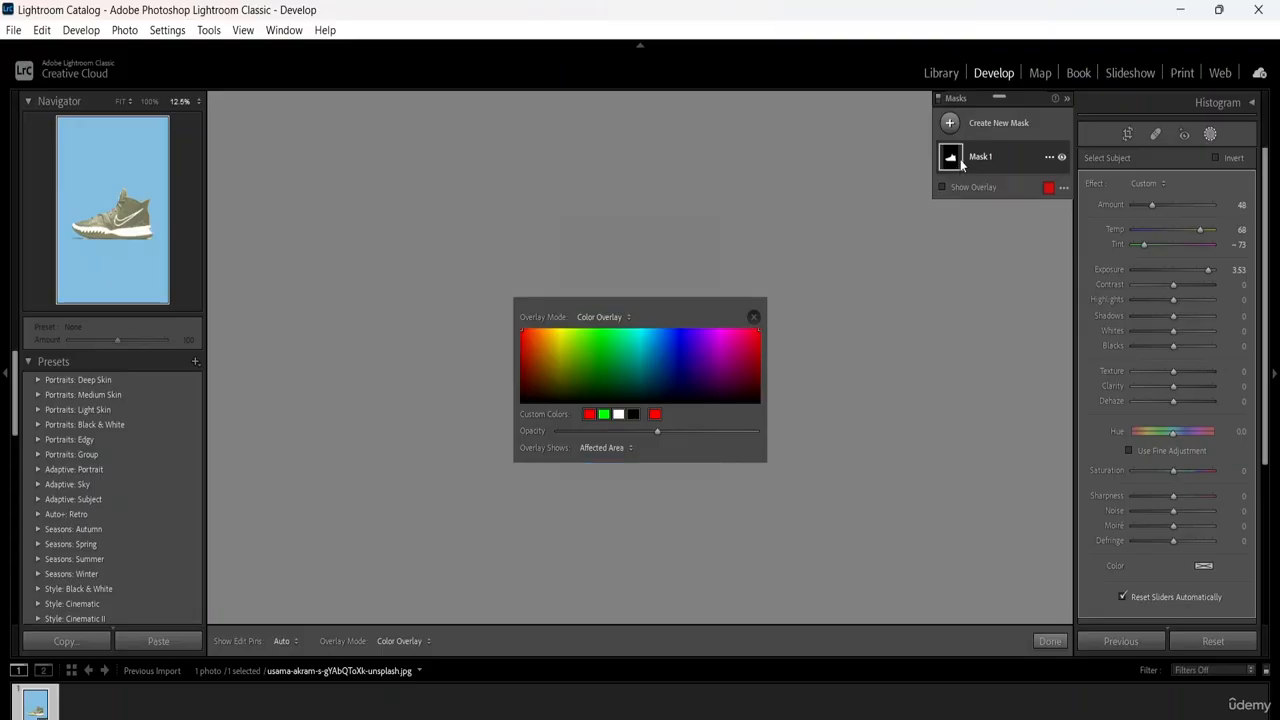
pyautogui.click(754, 318)
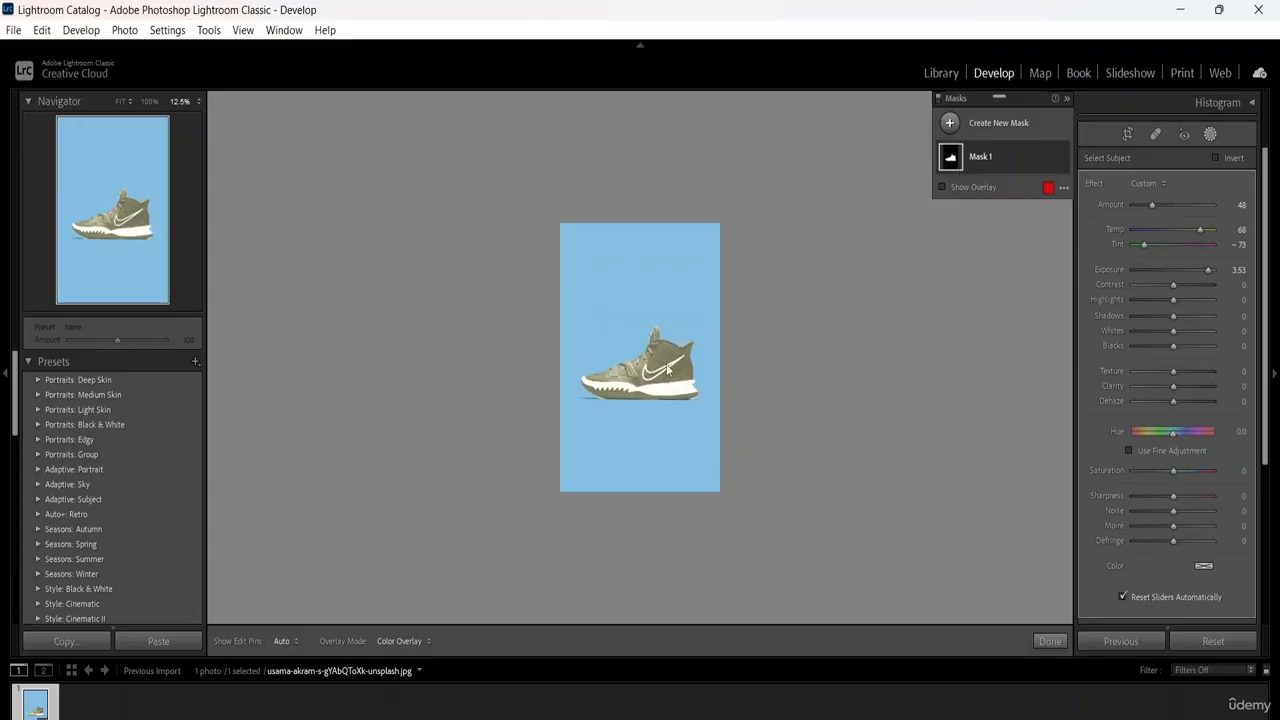
pyautogui.click(958, 166)
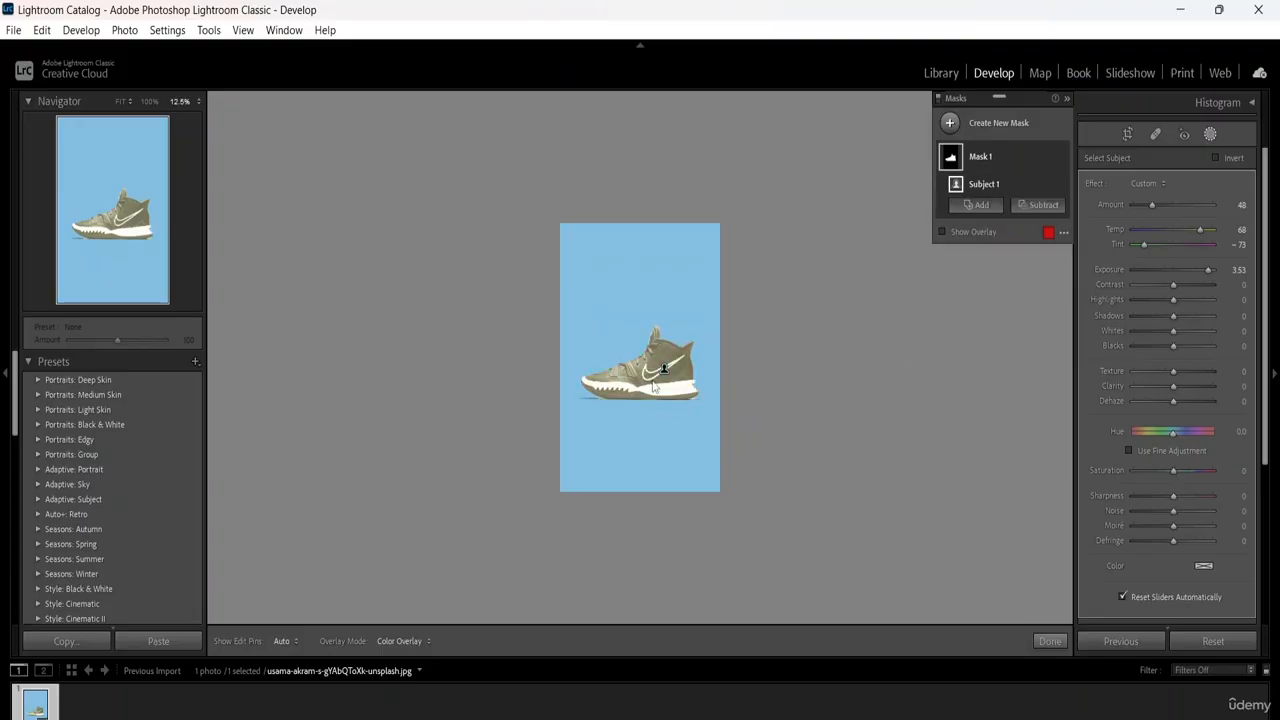
# Set the sneaker mask's Highlights to -29, Shadows to 75, Blacks to 63, and Texture, Clarity and Dehaze to 100.
pyautogui.moveTo(1168, 318); pyautogui.dragTo(1160, 300)
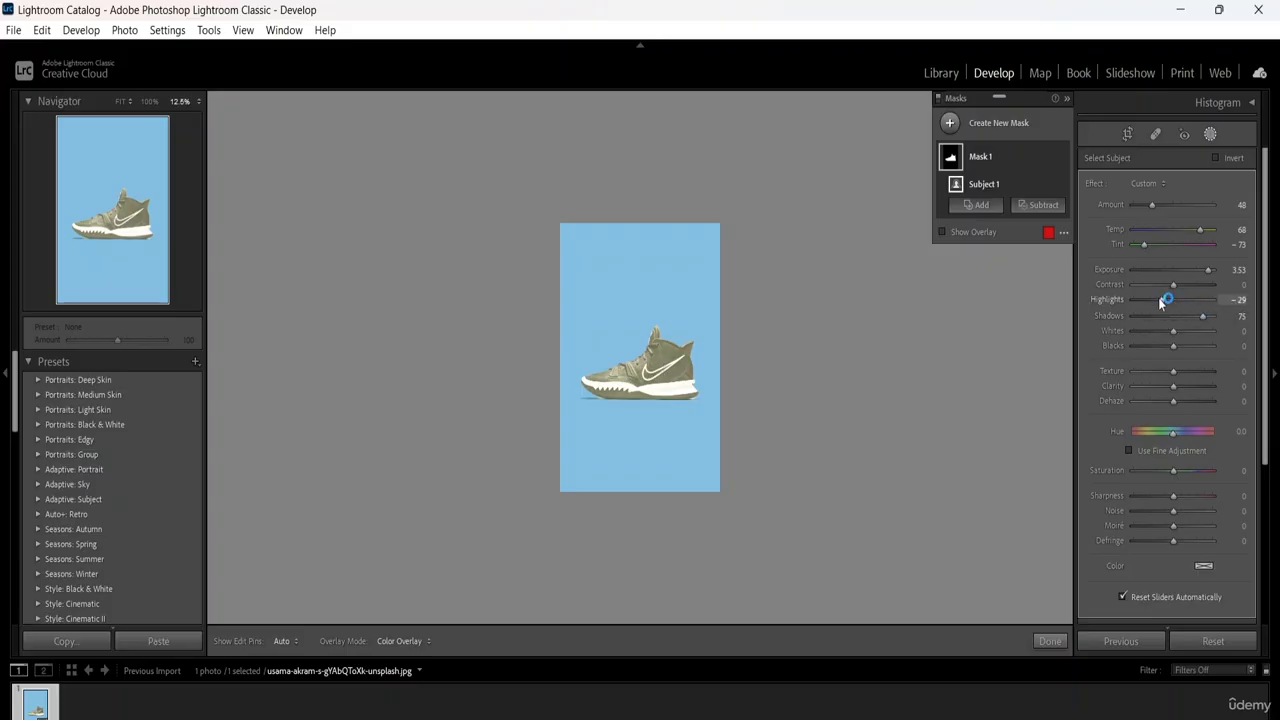
pyautogui.click(1240, 271)
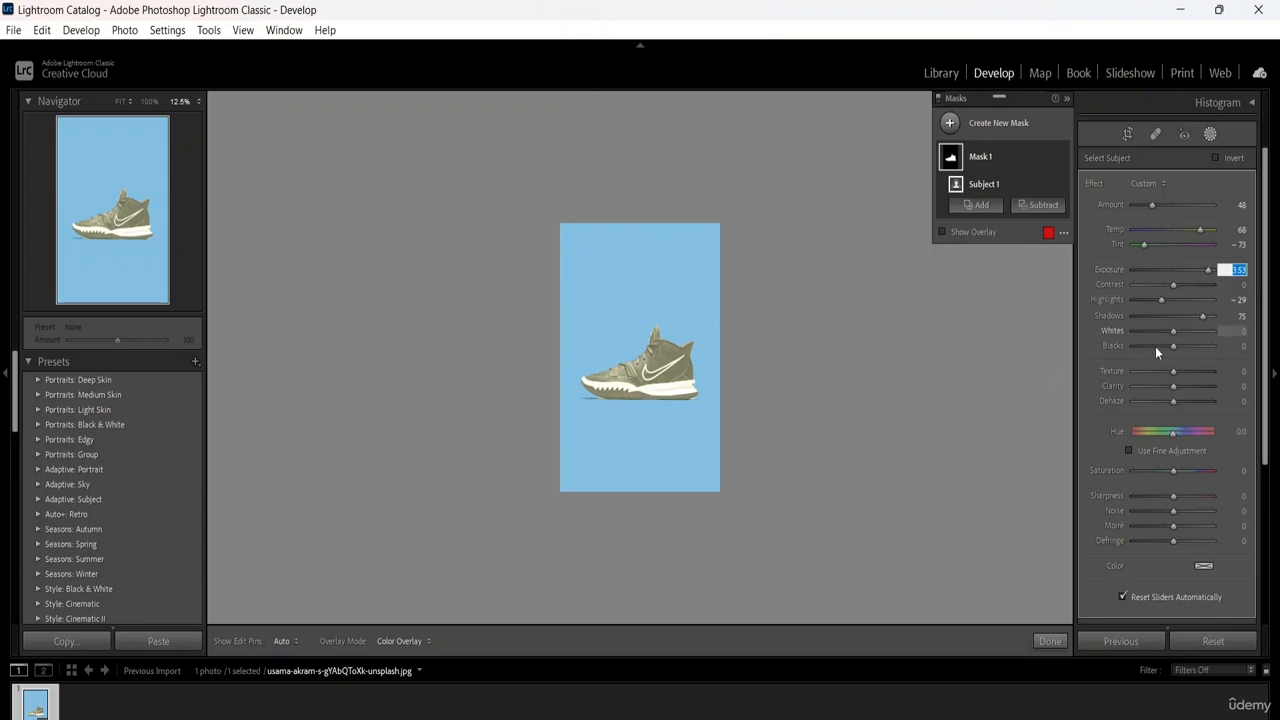
pyautogui.moveTo(1179, 345)
pyautogui.mouseDown()
pyautogui.moveTo(1149, 345)
pyautogui.moveTo(1197, 345)
pyautogui.mouseUp()
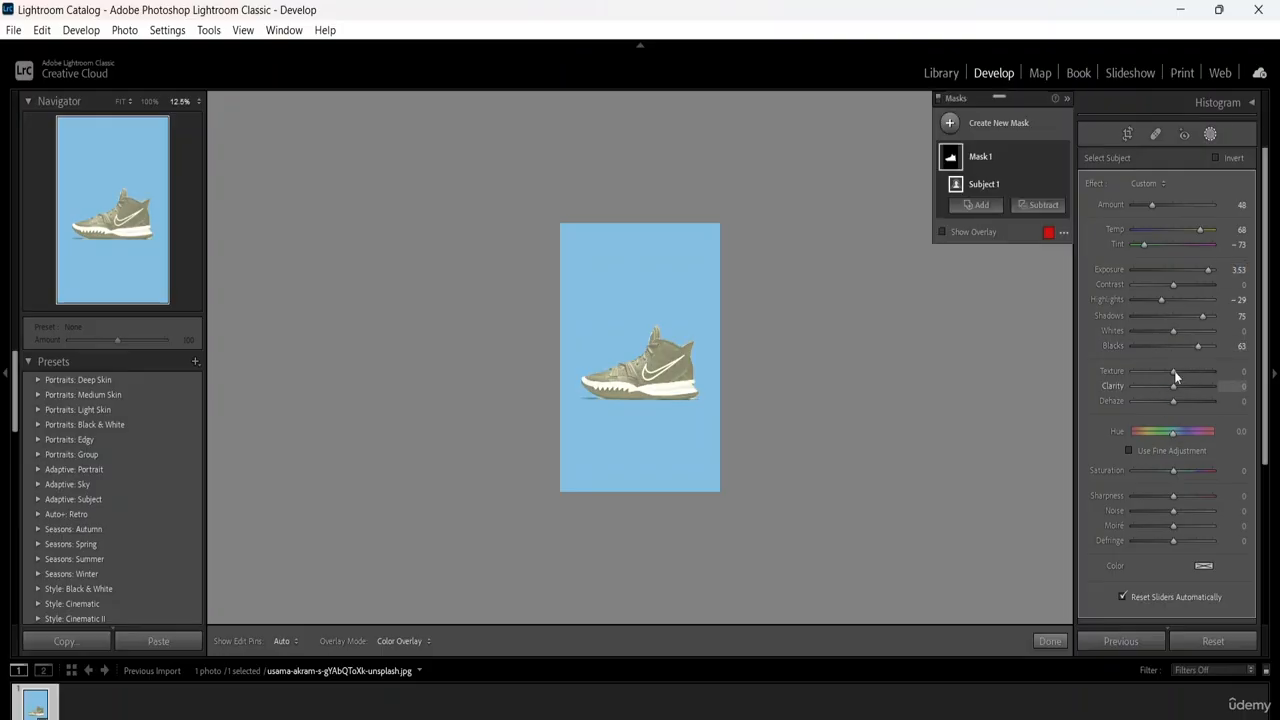
pyautogui.moveTo(1145, 369); pyautogui.dragTo(1232, 370)
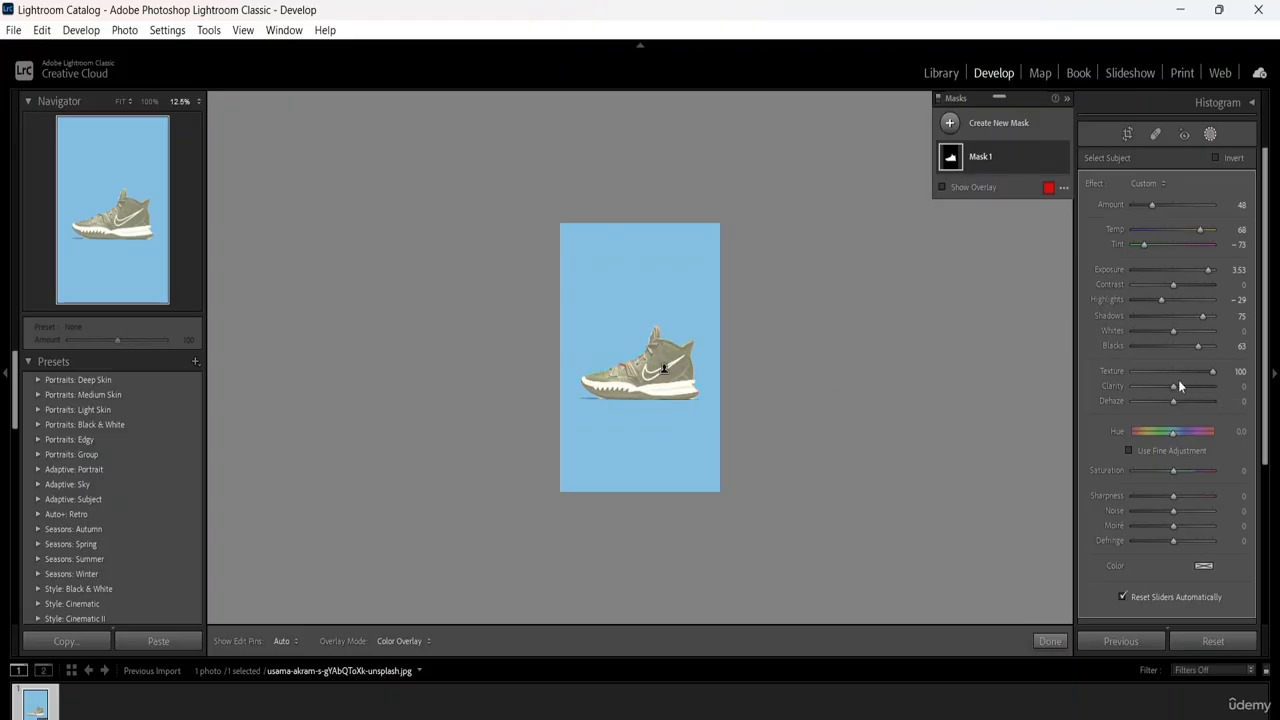
pyautogui.moveTo(1172, 381); pyautogui.dragTo(1215, 400)
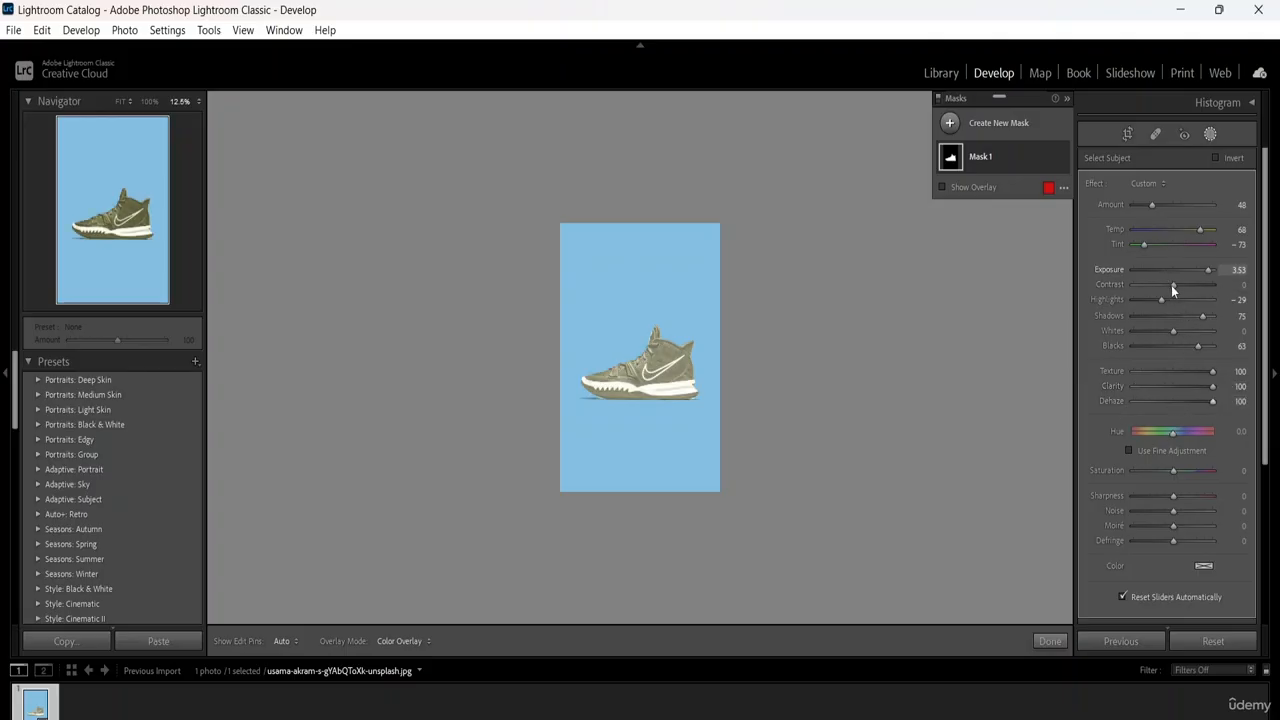
# Set the sneaker mask's Exposure to -0.77, Contrast to -58, Highlights to -11, Shadows to -9, fine-adjusted Hue to 180 and Saturation to 4.
pyautogui.moveTo(1172, 286); pyautogui.dragTo(1169, 318)
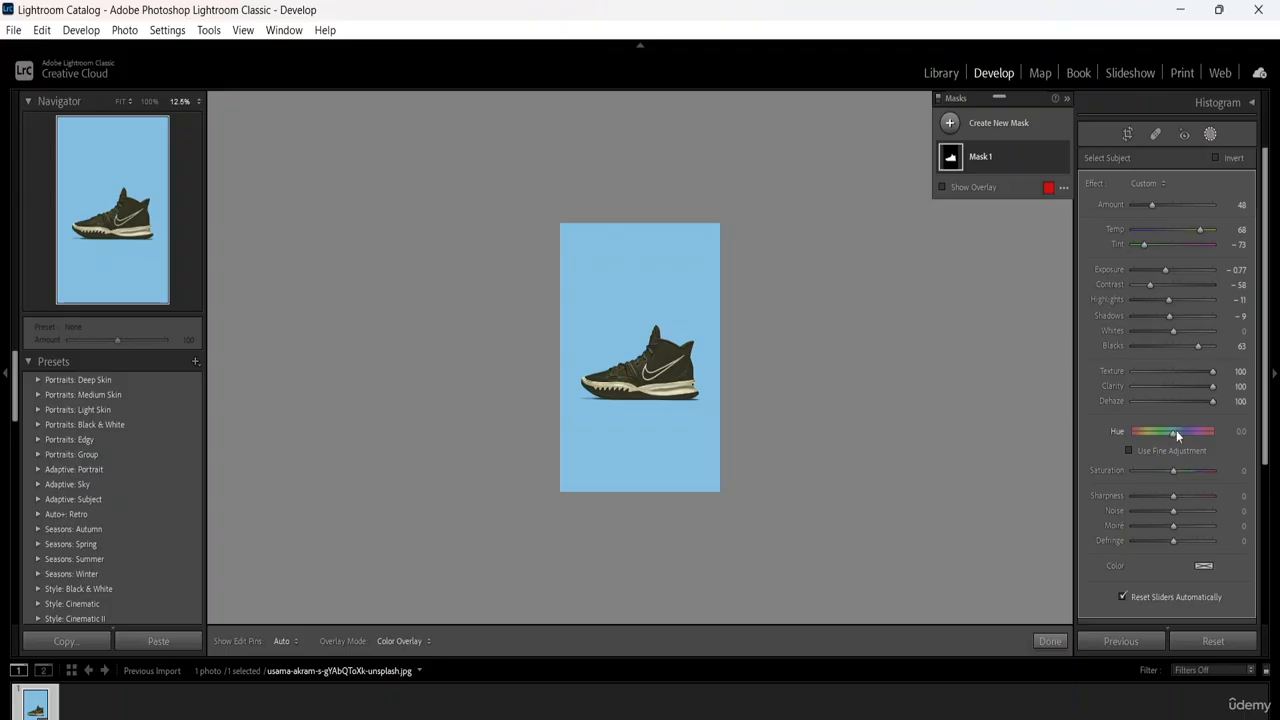
pyautogui.moveTo(1174, 430); pyautogui.dragTo(1063, 479)
pyautogui.moveTo(959, 487); pyautogui.dragTo(1272, 435)
pyautogui.moveTo(1143, 480); pyautogui.dragTo(1190, 497)
pyautogui.scroll(-4, 1174, 539)
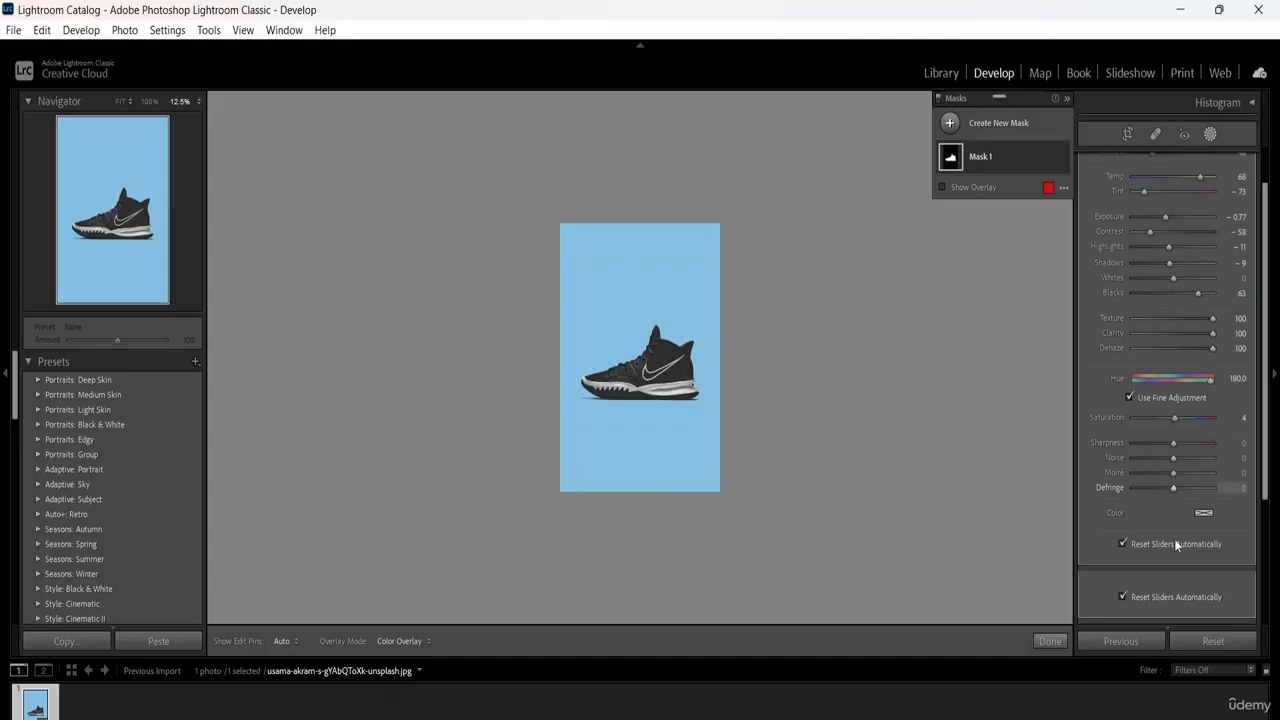
pyautogui.scroll(4, 1174, 539)
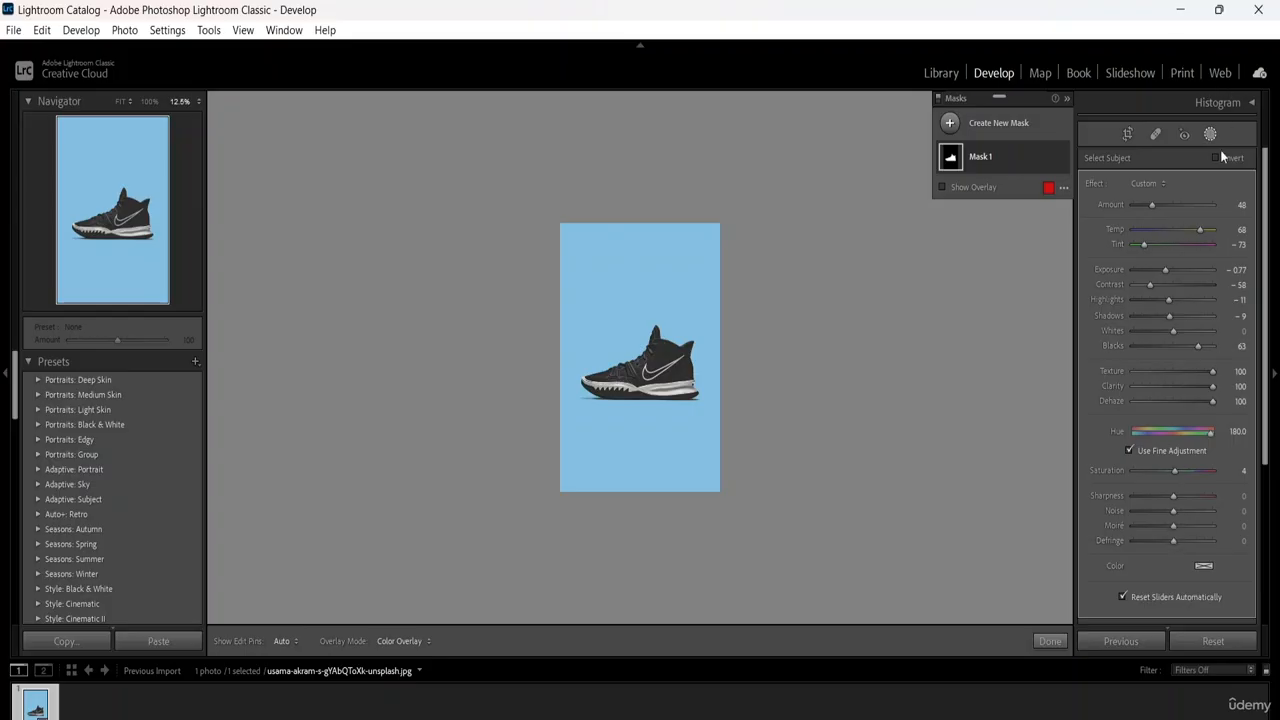
# Expand the histogram, then leave masking and open the Basic adjustments for the whole photo.
pyautogui.click(1253, 104)
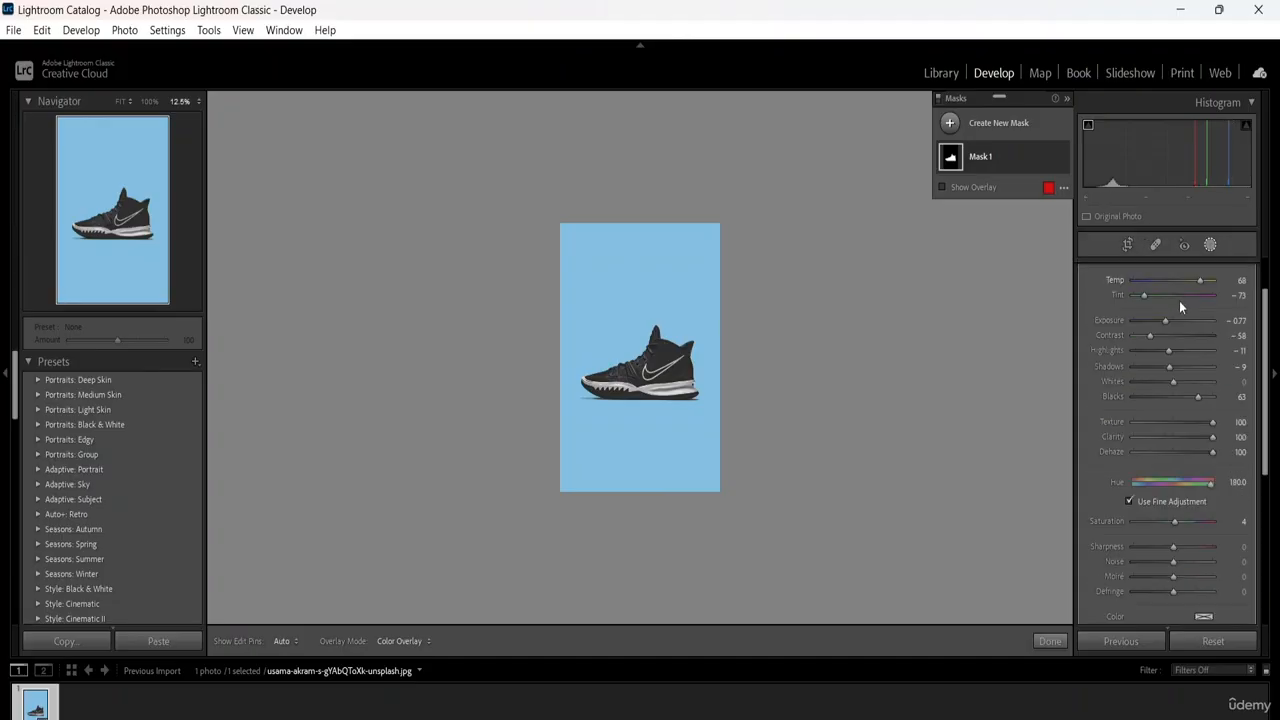
pyautogui.click(1211, 244)
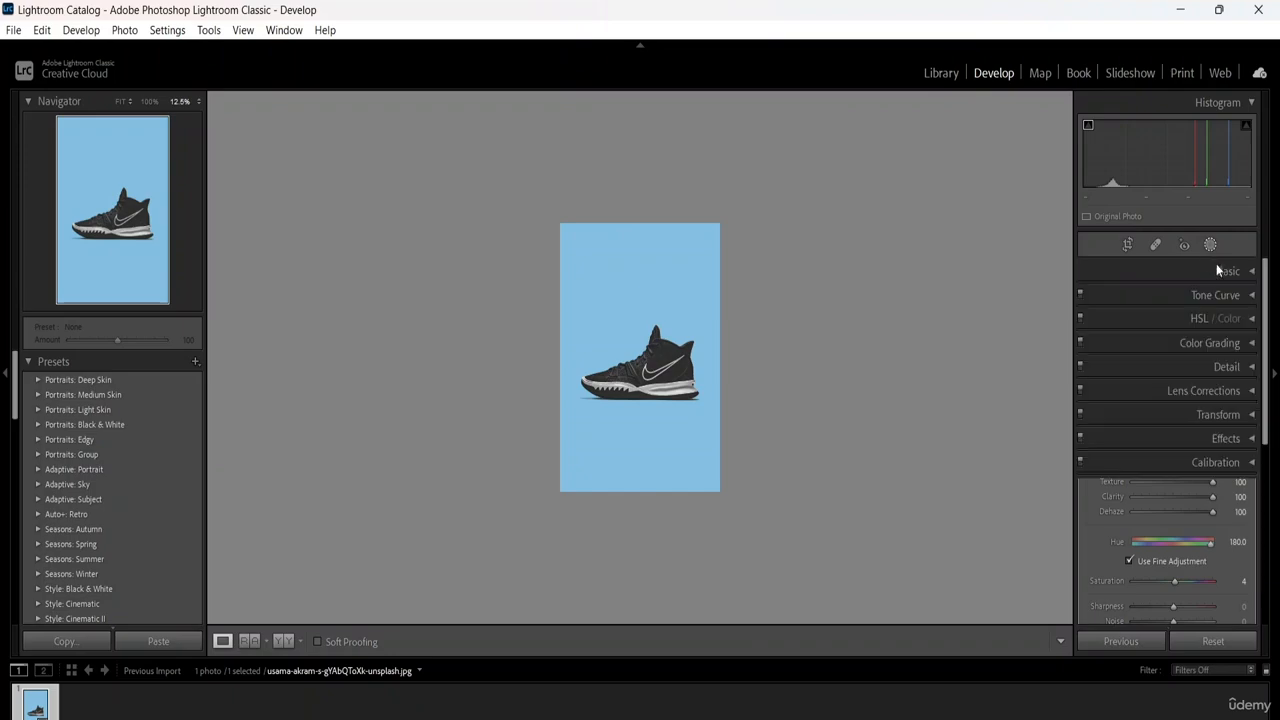
pyautogui.click(1249, 270)
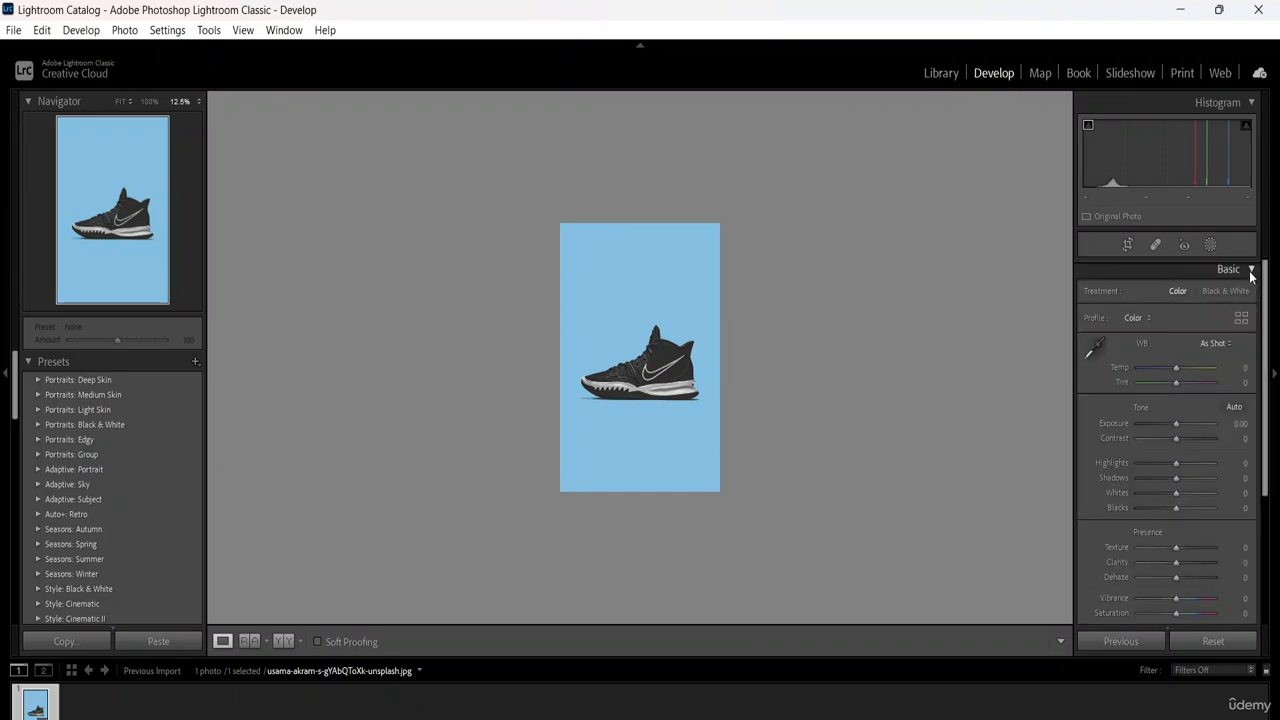
pyautogui.click(1198, 272)
pyautogui.click(1196, 272)
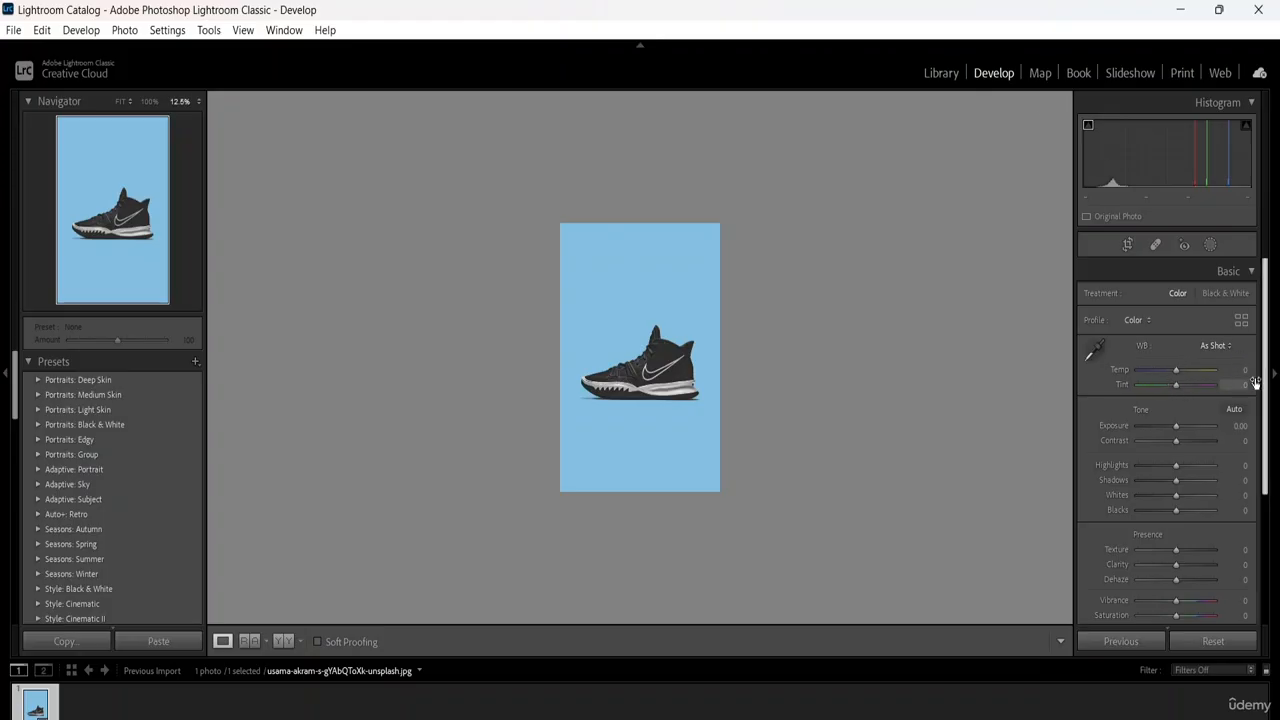
# Set the photo's Basic Texture to -35, Clarity to -37, Vibrance to -44 and Saturation to +95, then collapse the Basic section.
pyautogui.scroll(-2, 1198, 430)
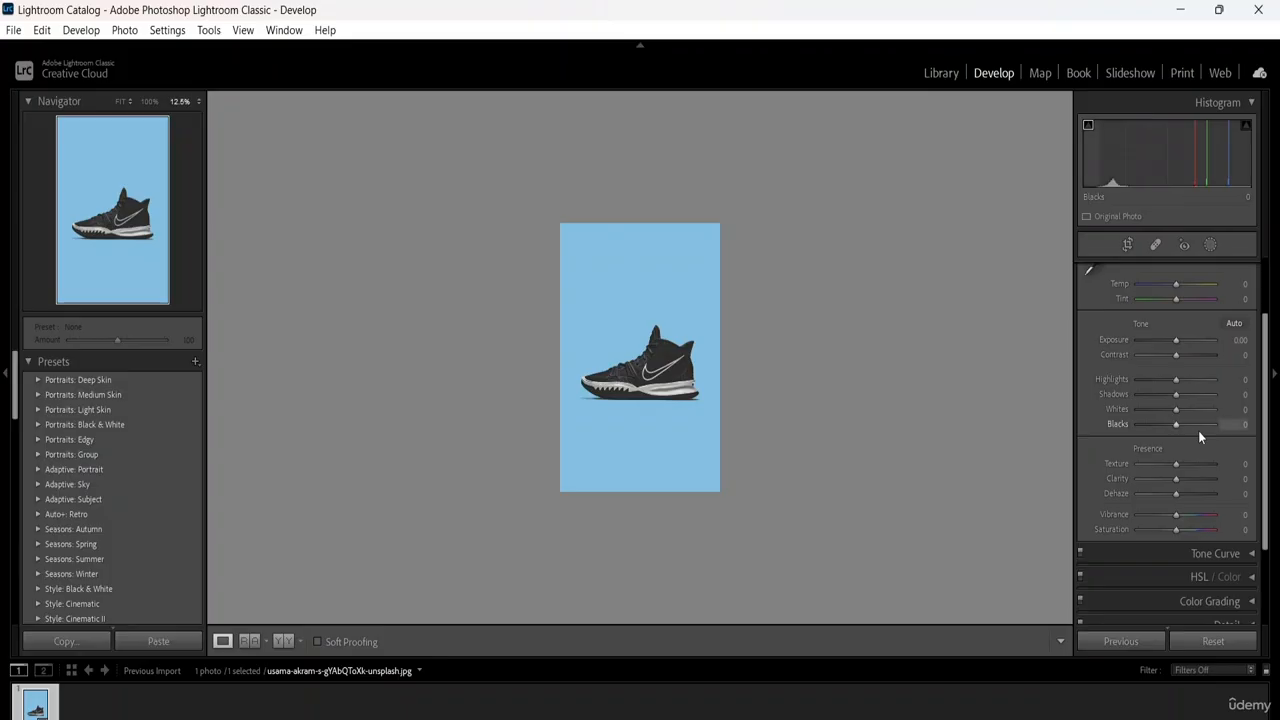
pyautogui.moveTo(1174, 464)
pyautogui.mouseDown()
pyautogui.moveTo(1193, 474)
pyautogui.moveTo(1162, 479)
pyautogui.mouseUp()
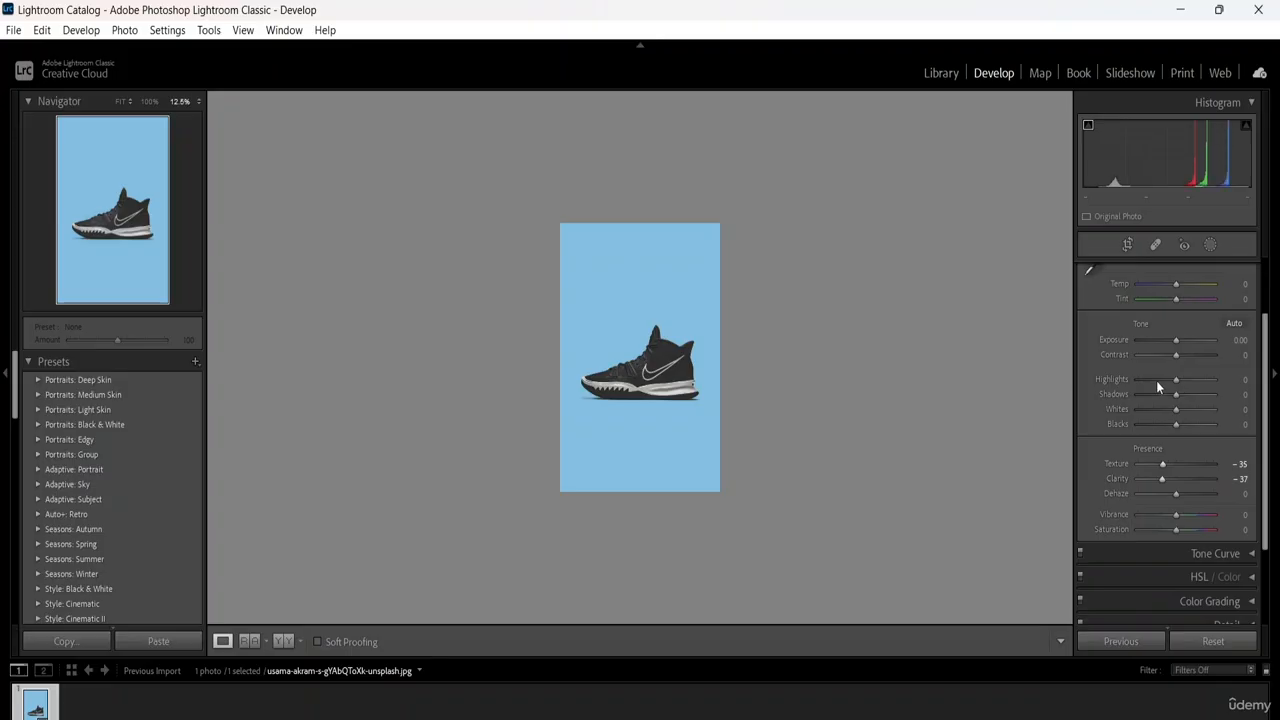
pyautogui.scroll(2, 1185, 290)
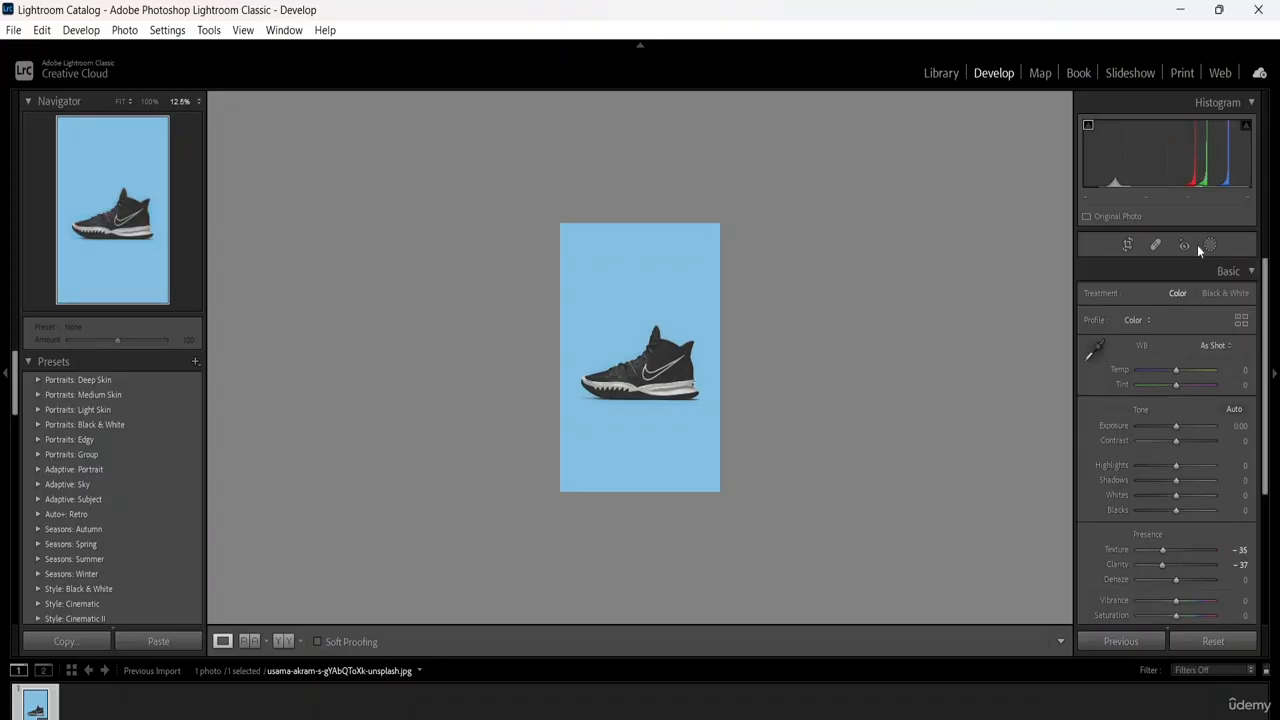
pyautogui.scroll(-5, 1160, 320)
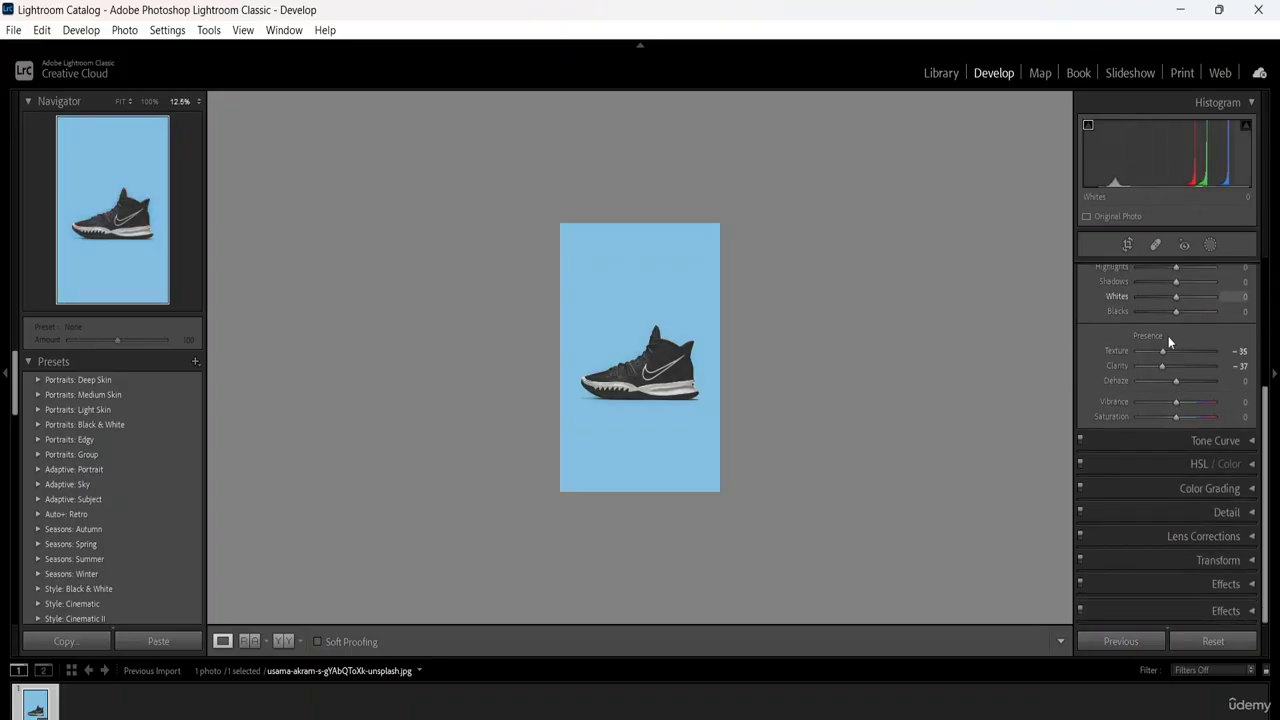
pyautogui.scroll(3, 1175, 390)
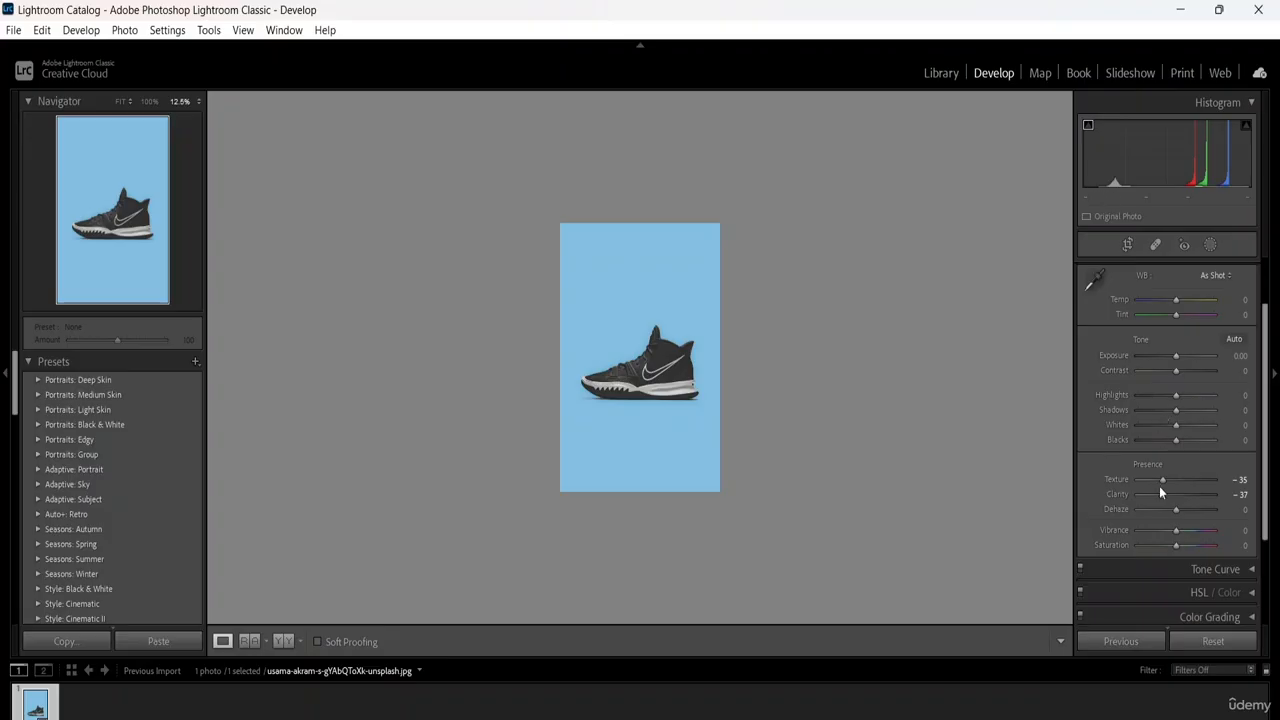
pyautogui.moveTo(1176, 530); pyautogui.dragTo(1211, 547)
pyautogui.scroll(-1, 1163, 532)
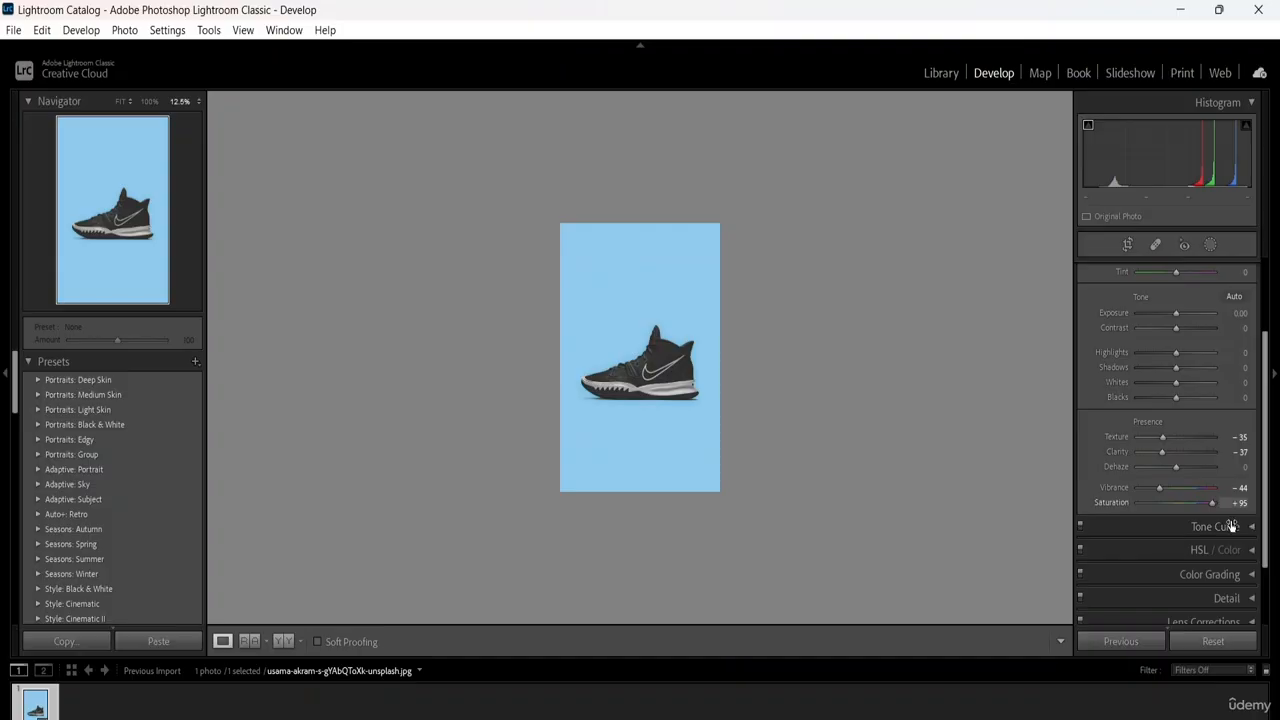
pyautogui.scroll(-1, 1212, 505)
pyautogui.scroll(3, 1217, 480)
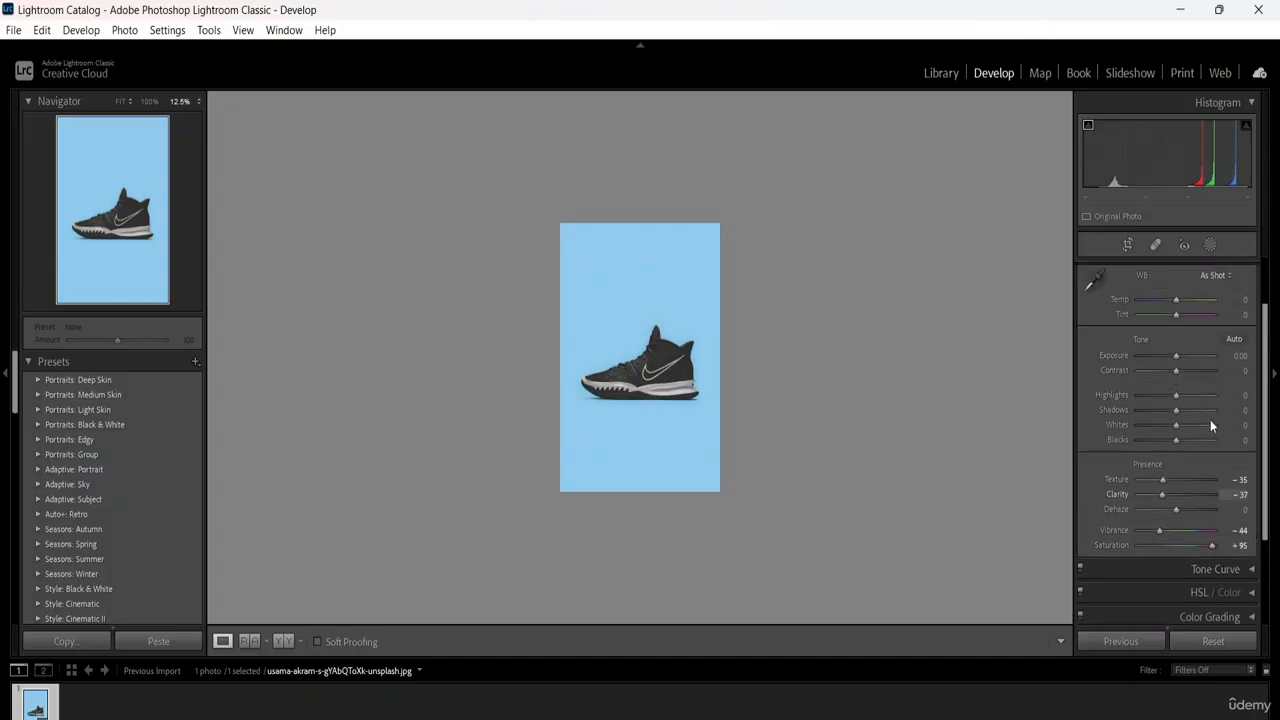
pyautogui.click(1251, 273)
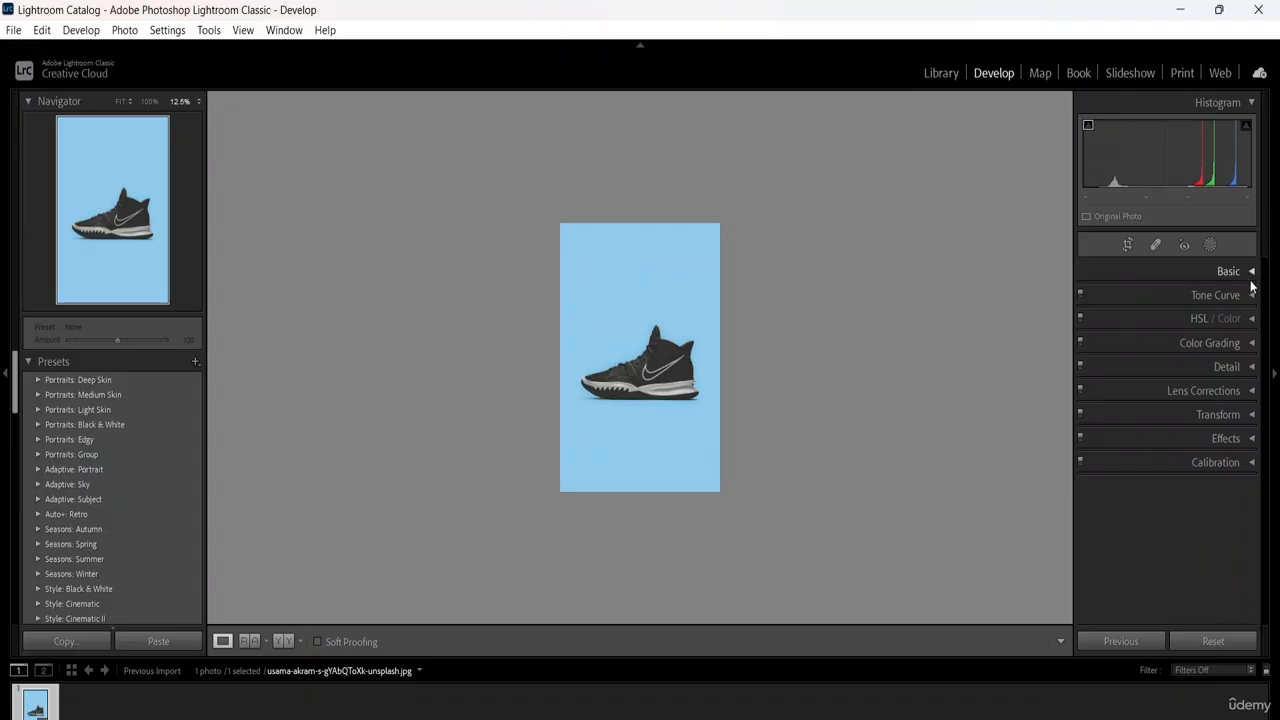
# Open the Tone Curve and raise the Darks region to +6 directly on the curve.
pyautogui.click(1252, 297)
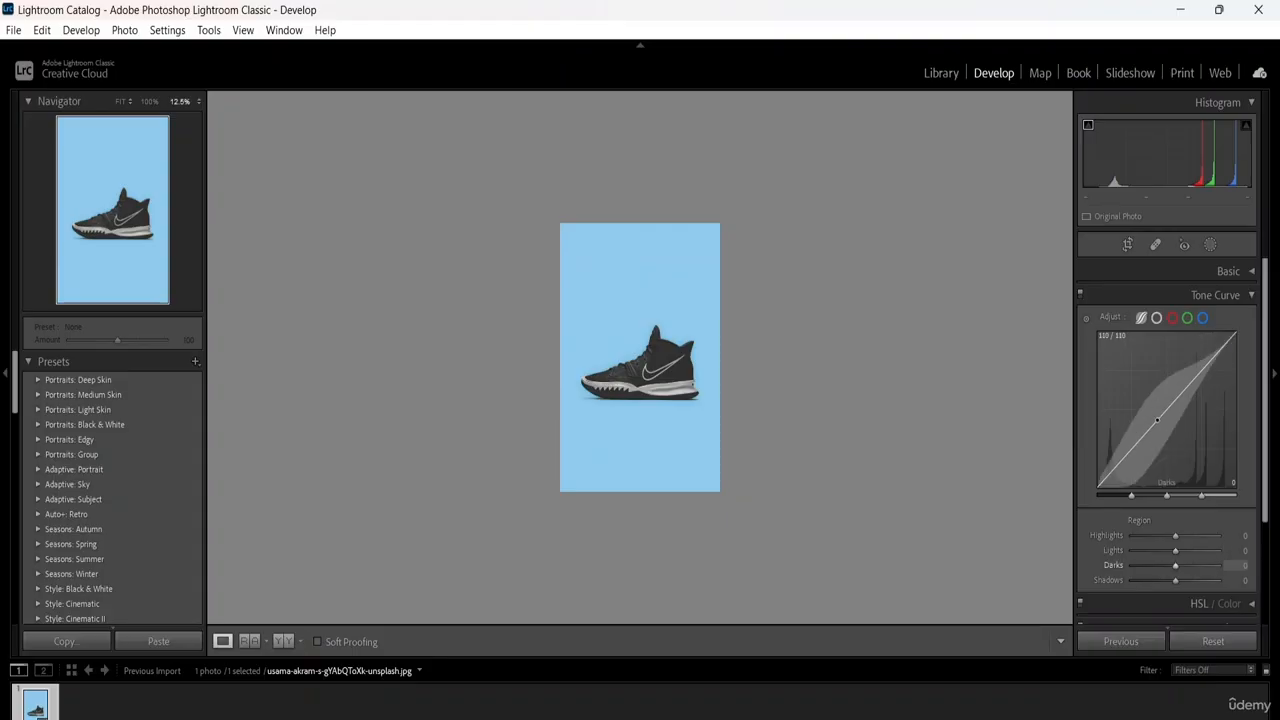
pyautogui.click(1201, 372)
pyautogui.moveTo(1165, 370); pyautogui.dragTo(1164, 415)
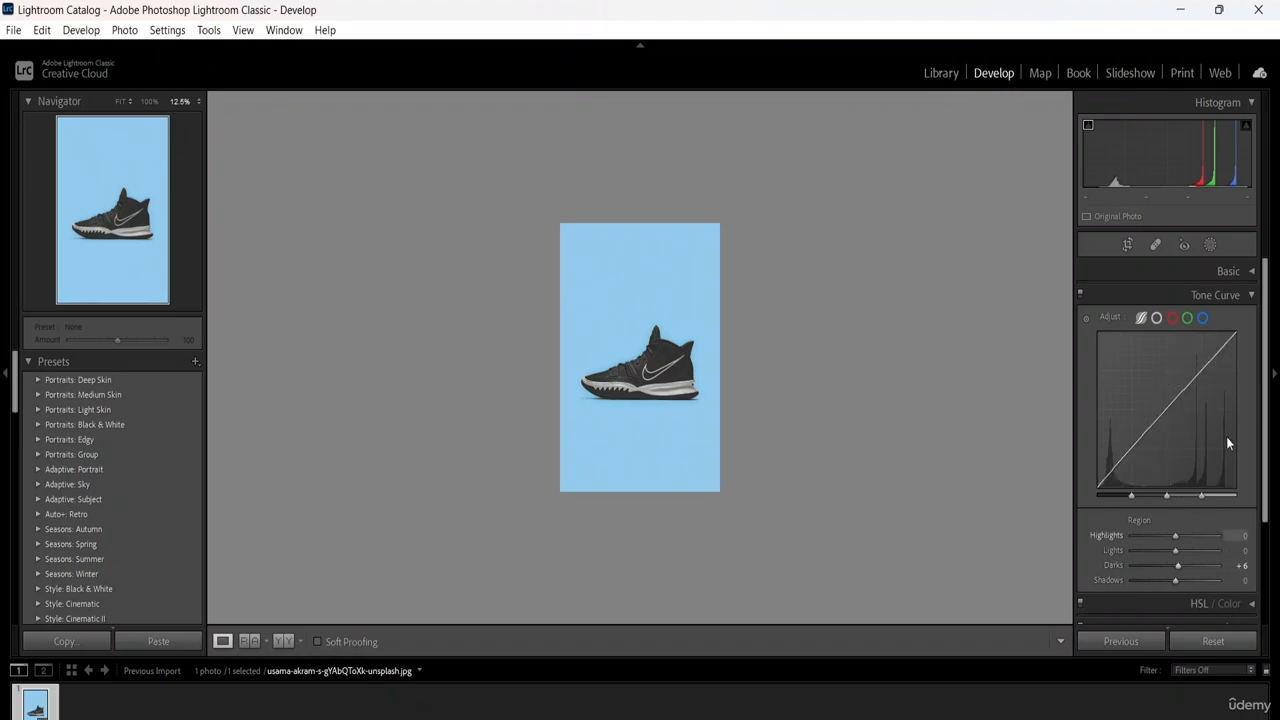
# View the red and blue channel curves and return to the parametric curve.
pyautogui.click(1172, 318)
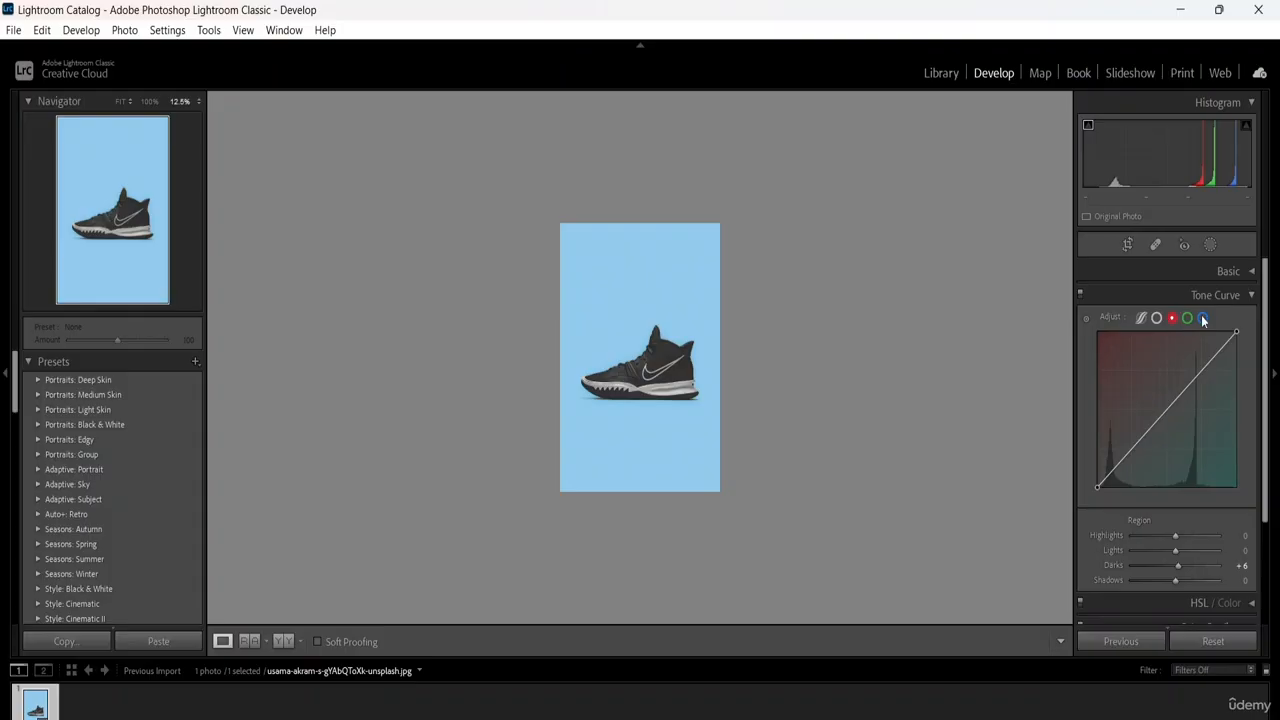
pyautogui.click(1203, 319)
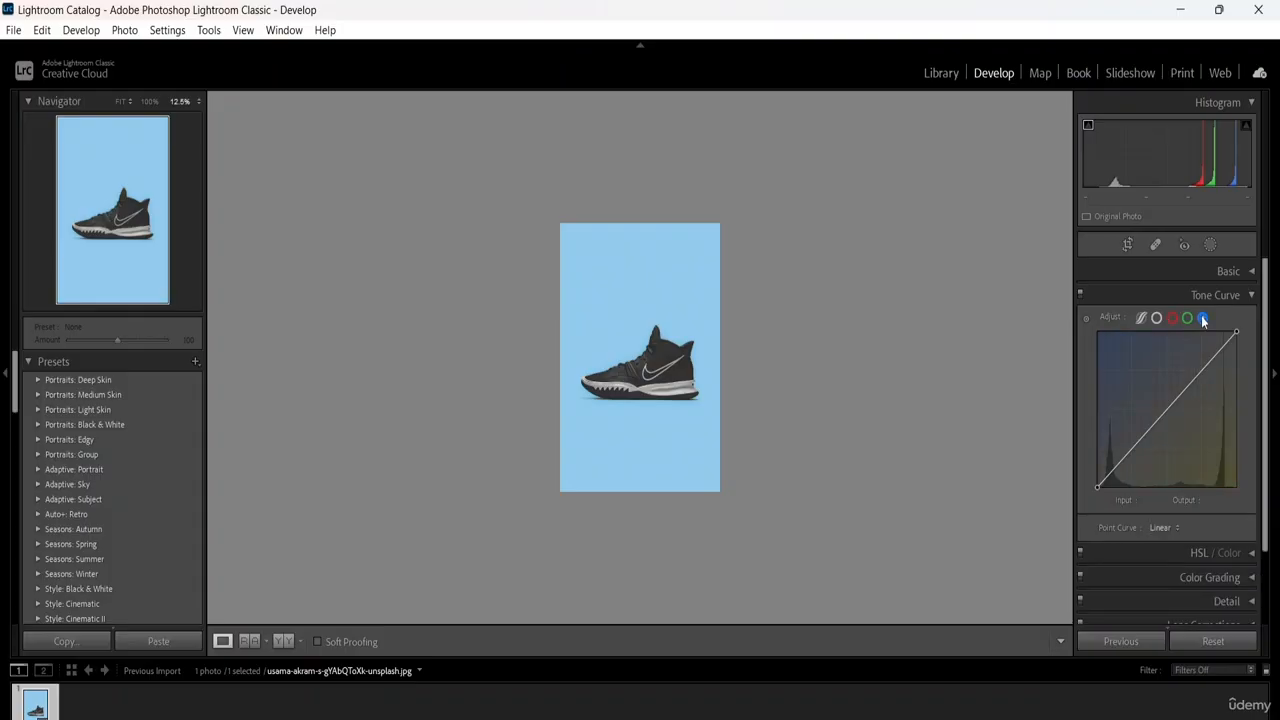
pyautogui.click(1141, 318)
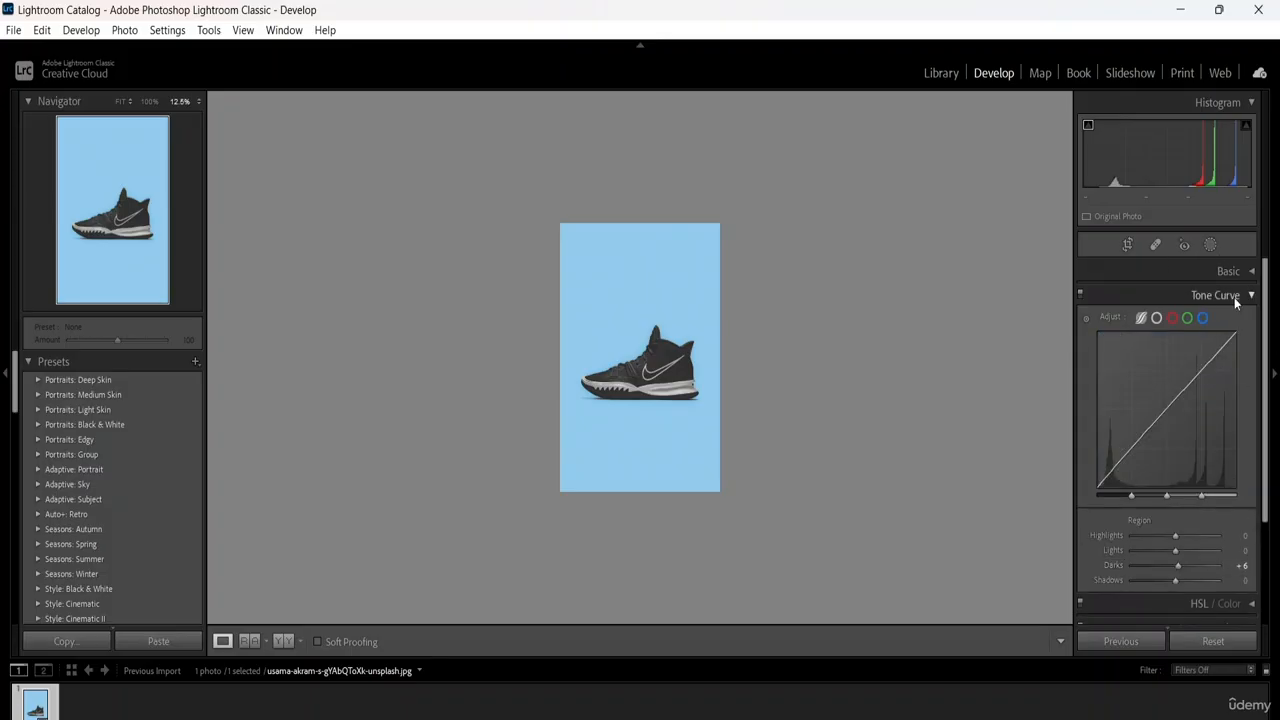
# Set the Tone Curve's Highlights to +33, Lights to +56, Darks to -58 and Shadows to +58, then collapse the section.
pyautogui.scroll(-1, 1184, 460)
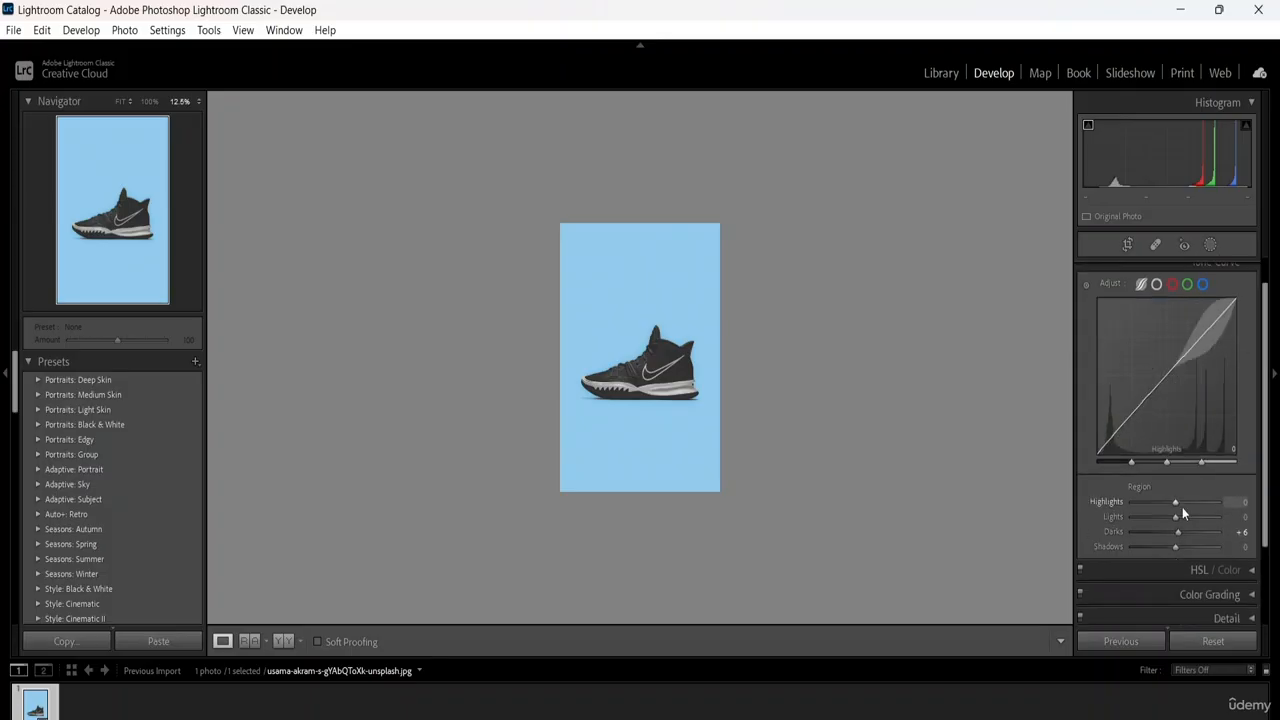
pyautogui.moveTo(1178, 500); pyautogui.dragTo(1198, 548)
pyautogui.scroll(1, 1181, 451)
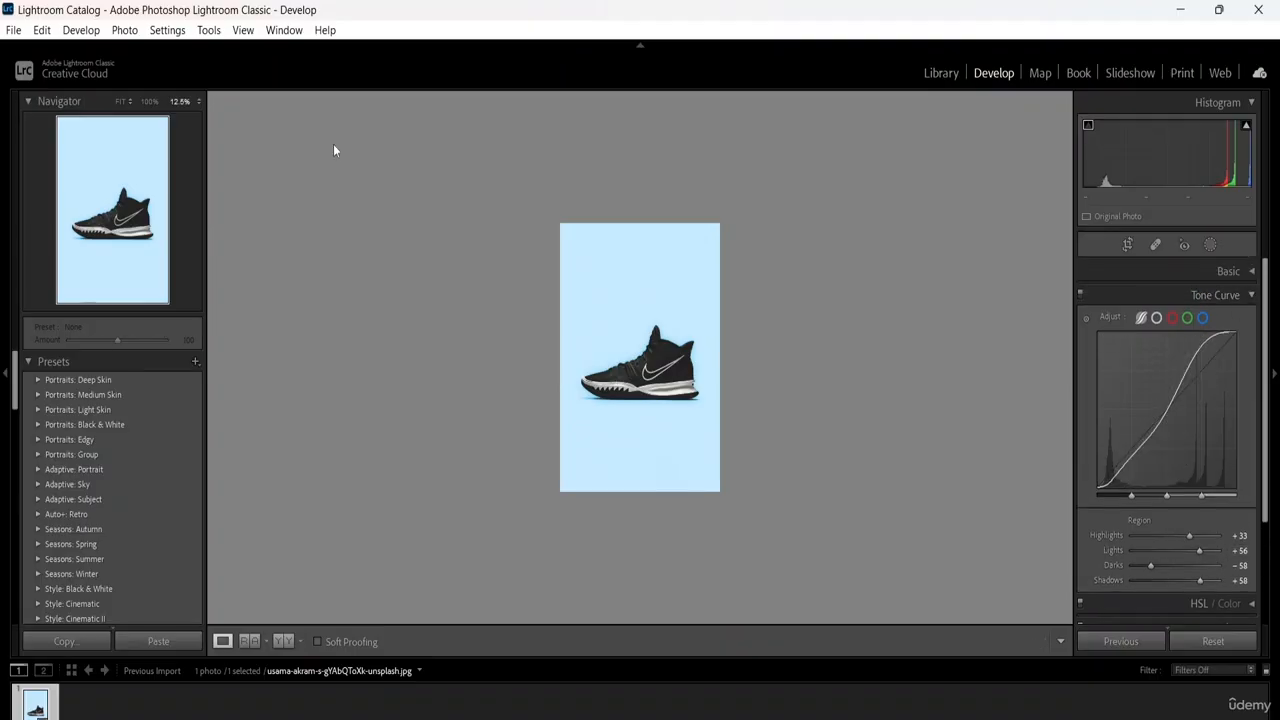
pyautogui.click(1250, 296)
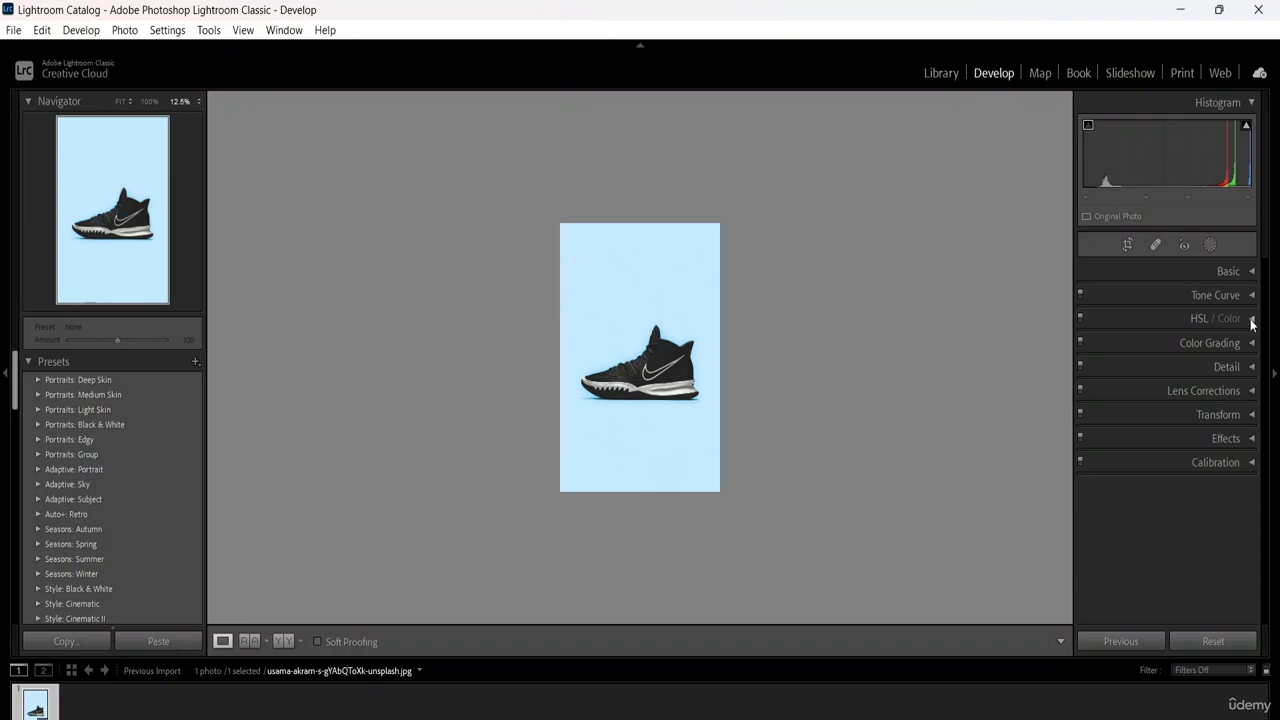
# Open the HSL / Color adjustments and look through the Hue, Saturation and Luminance sliders for each color.
pyautogui.click(1251, 320)
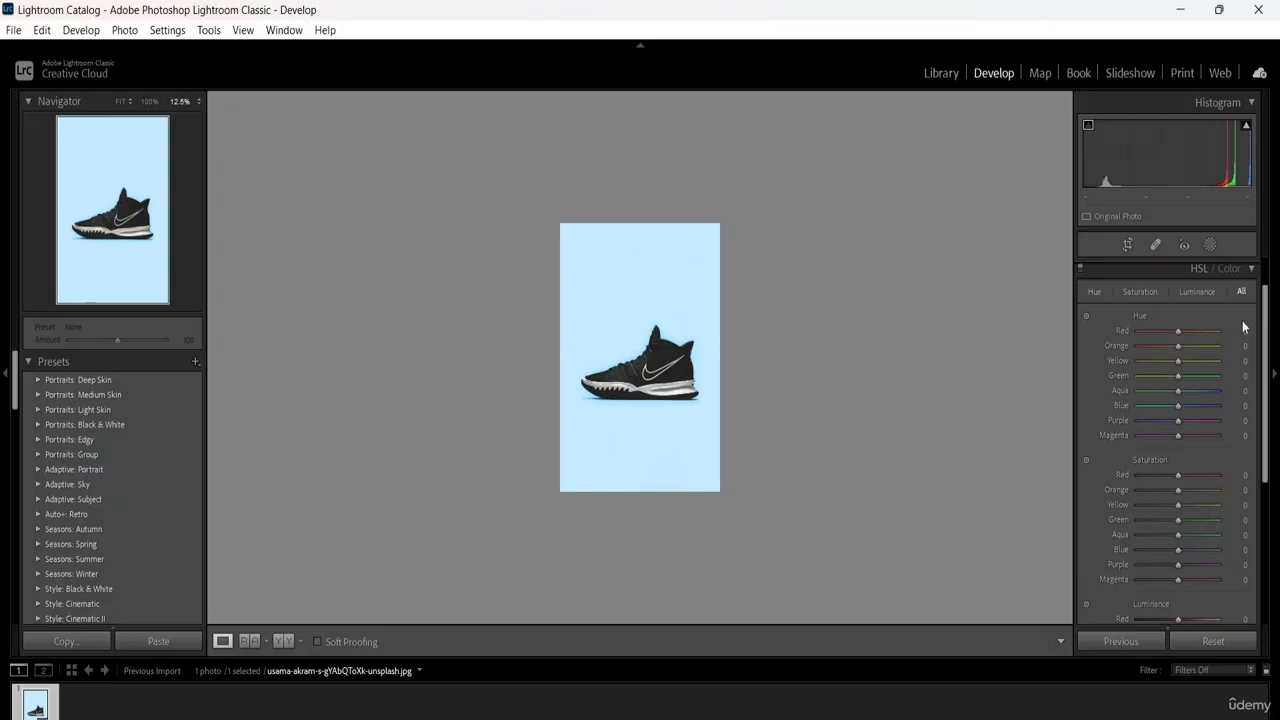
pyautogui.scroll(1, 1134, 355)
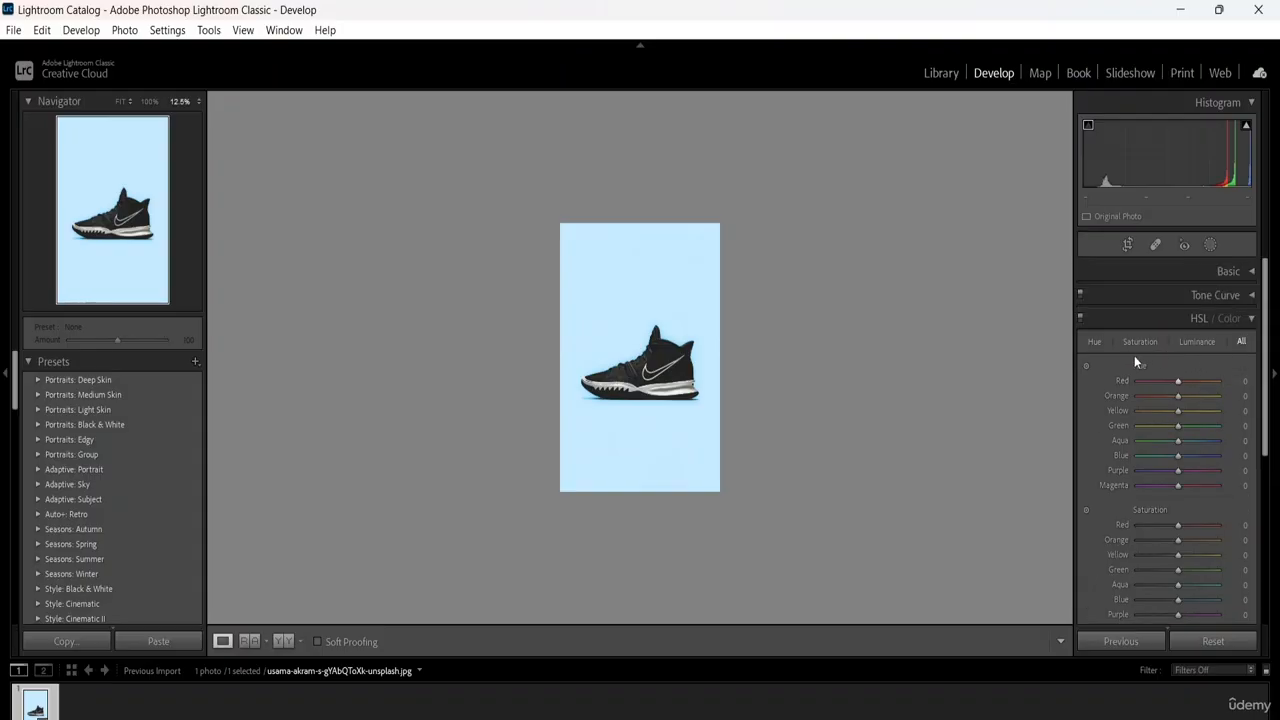
pyautogui.scroll(-1, 1150, 390)
pyautogui.scroll(-5, 1164, 417)
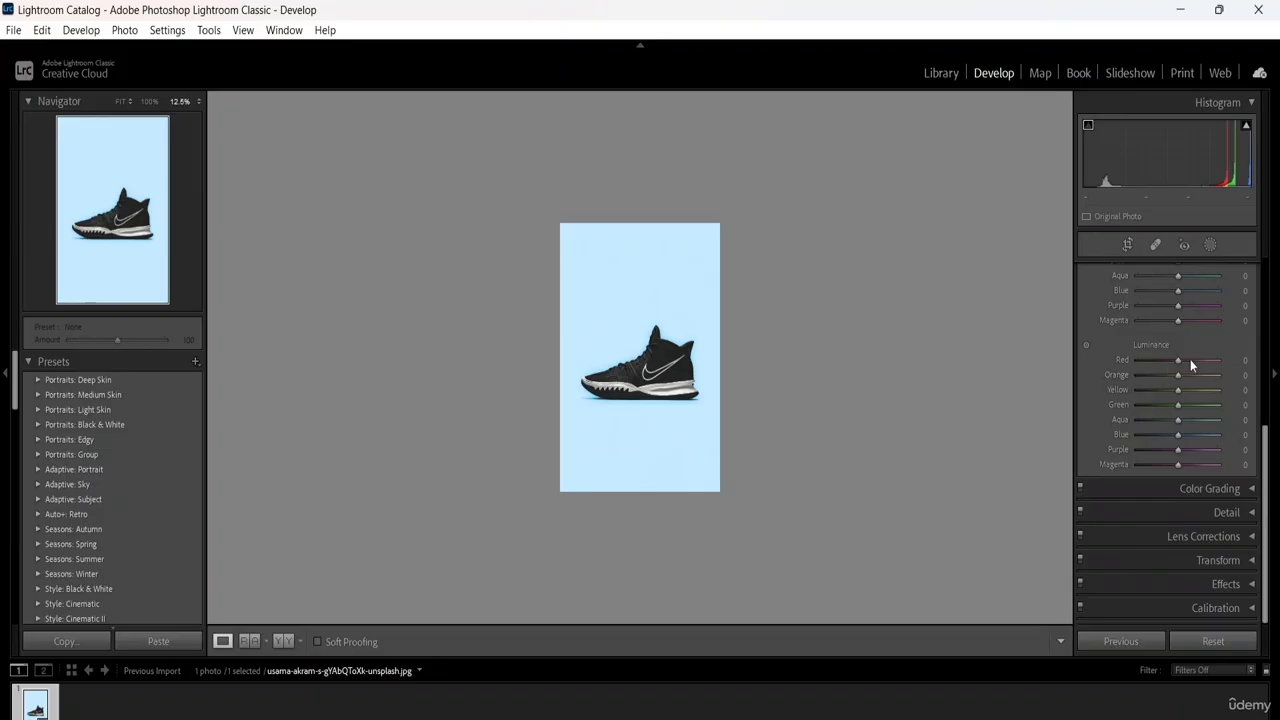
# Set the HSL Luminance of Red to -100, Orange to +62, Yellow to -70 and Green to -78, then collapse the section.
pyautogui.moveTo(1190, 359); pyautogui.dragTo(1196, 361)
pyautogui.moveTo(1178, 376); pyautogui.dragTo(1148, 413)
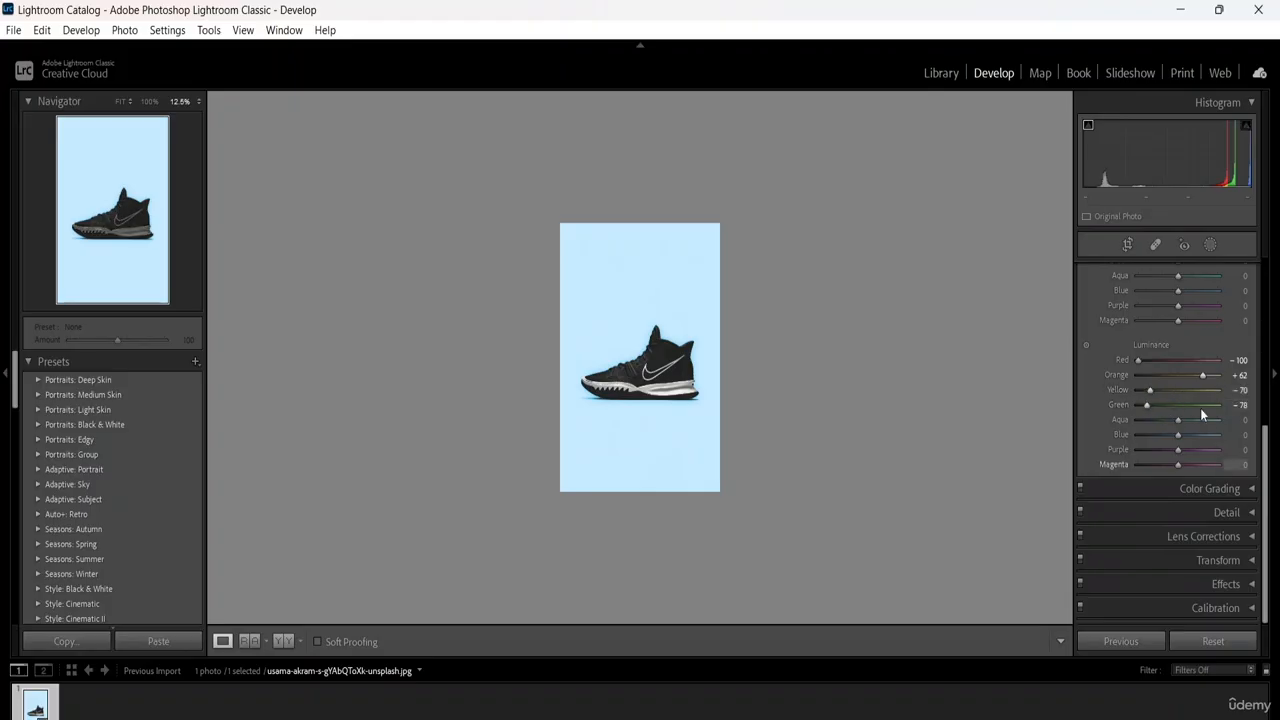
pyautogui.scroll(5, 1167, 351)
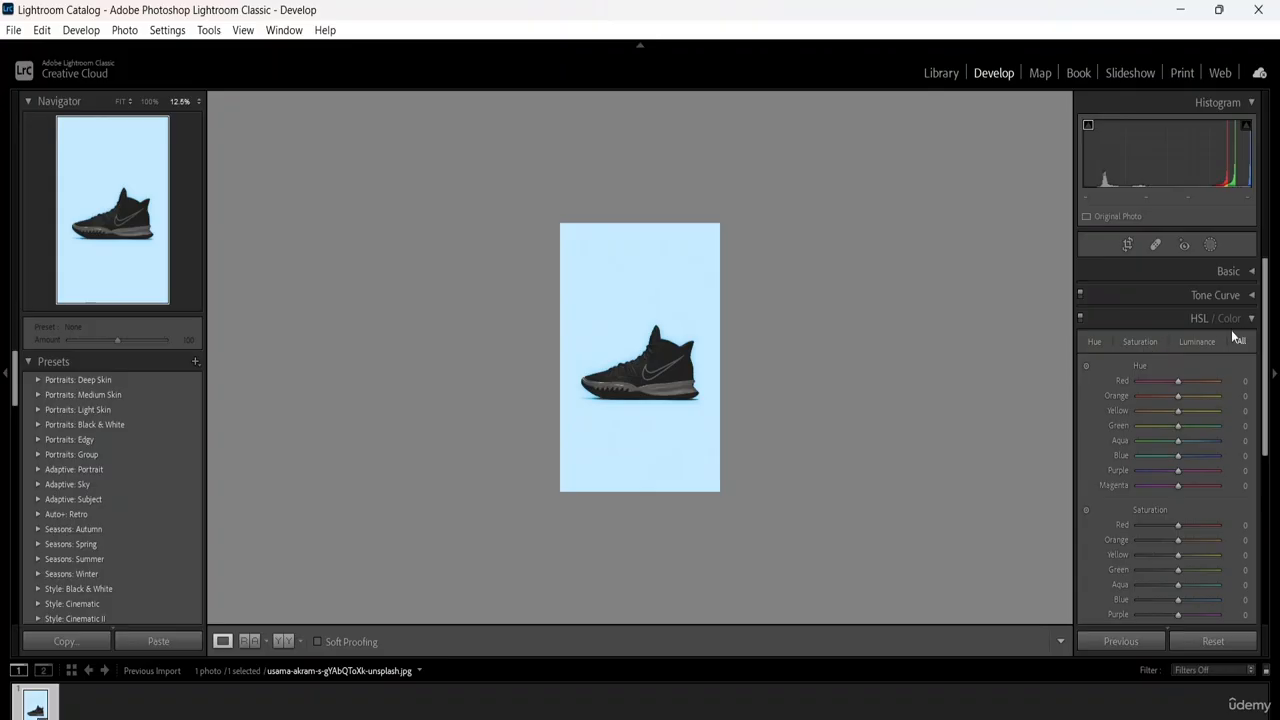
pyautogui.click(1251, 319)
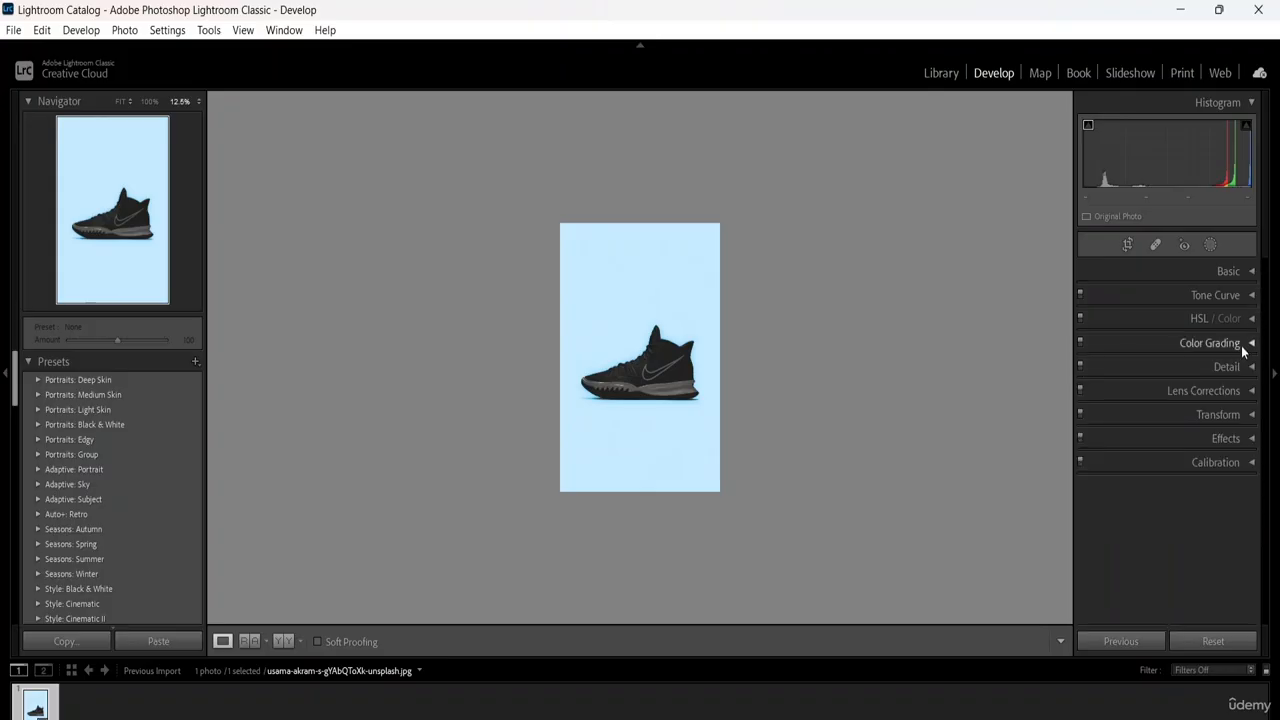
# Open Color Grading and tint the midtones red, the shadows blue and the highlights slightly green on their wheels.
pyautogui.click(1243, 345)
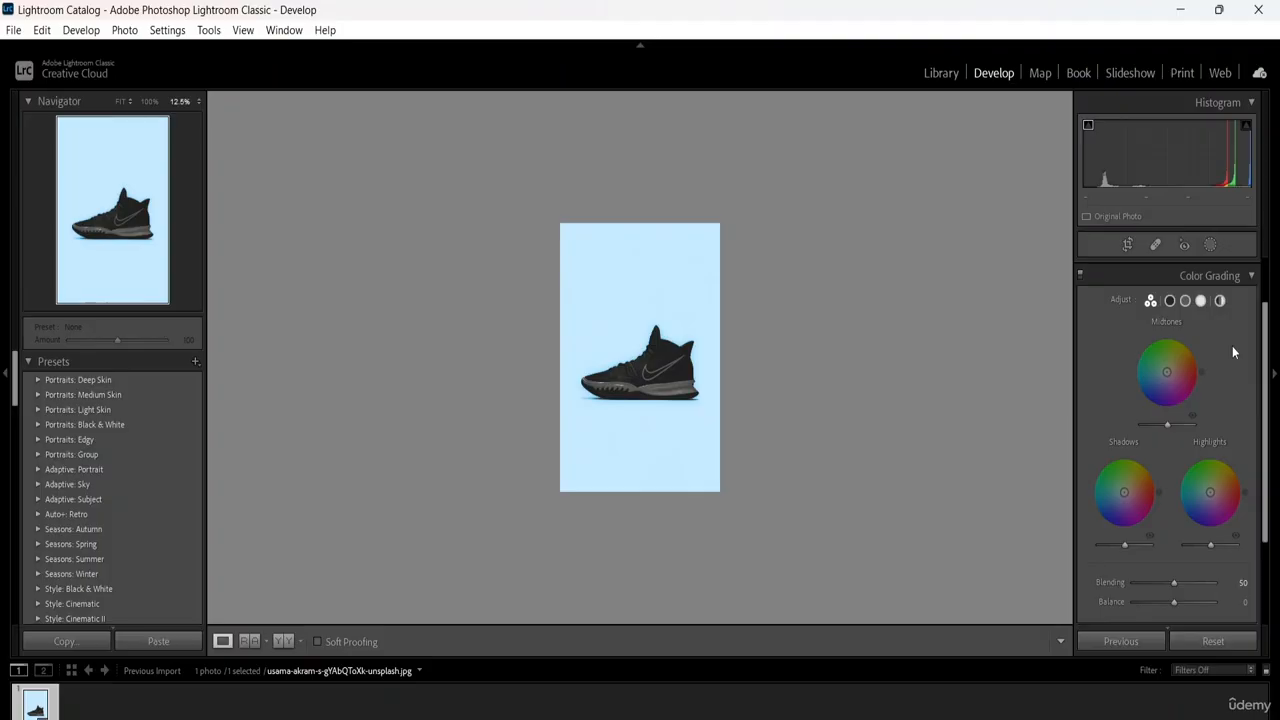
pyautogui.moveTo(1168, 370)
pyautogui.mouseDown()
pyautogui.moveTo(1178, 358)
pyautogui.moveTo(1142, 359)
pyautogui.moveTo(1191, 379)
pyautogui.mouseUp()
pyautogui.moveTo(1122, 494); pyautogui.dragTo(1111, 460)
pyautogui.moveTo(1210, 492); pyautogui.dragTo(1206, 488)
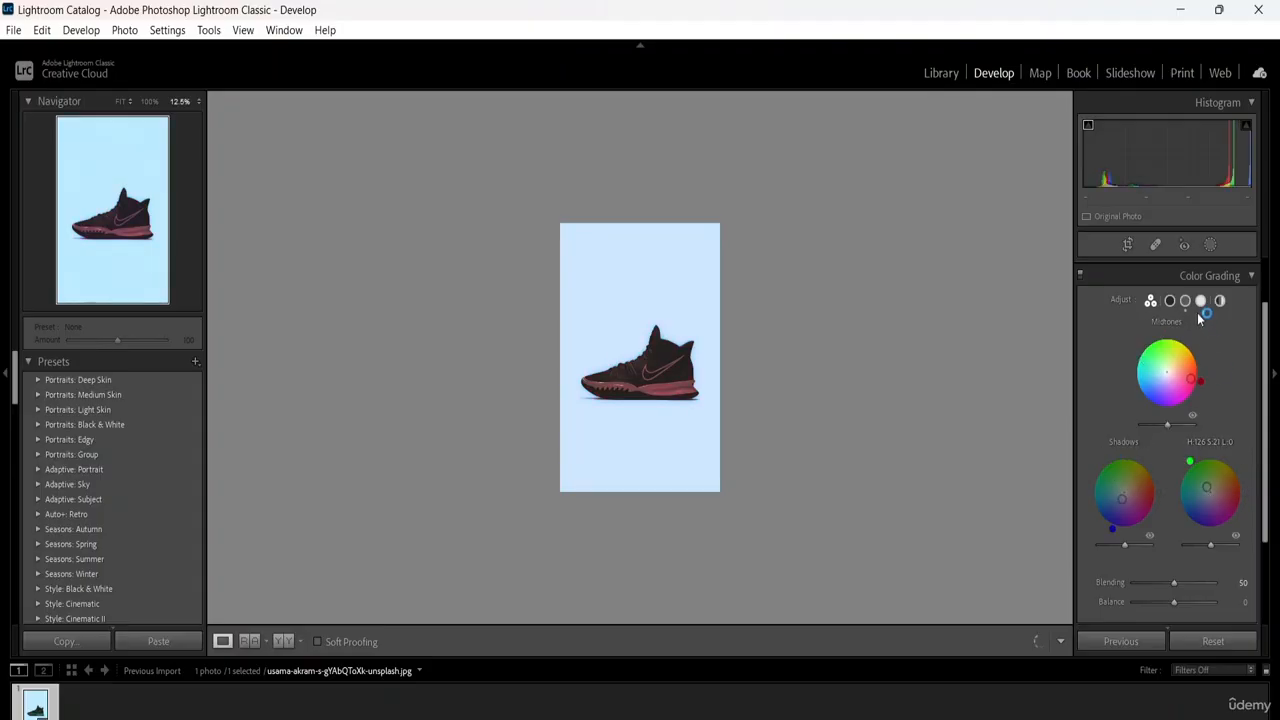
# Lower the highlights' luminance in Color Grading, raise the shadows' luminance to +87 and raise the midtones' luminance.
pyautogui.scroll(-3, 1199, 328)
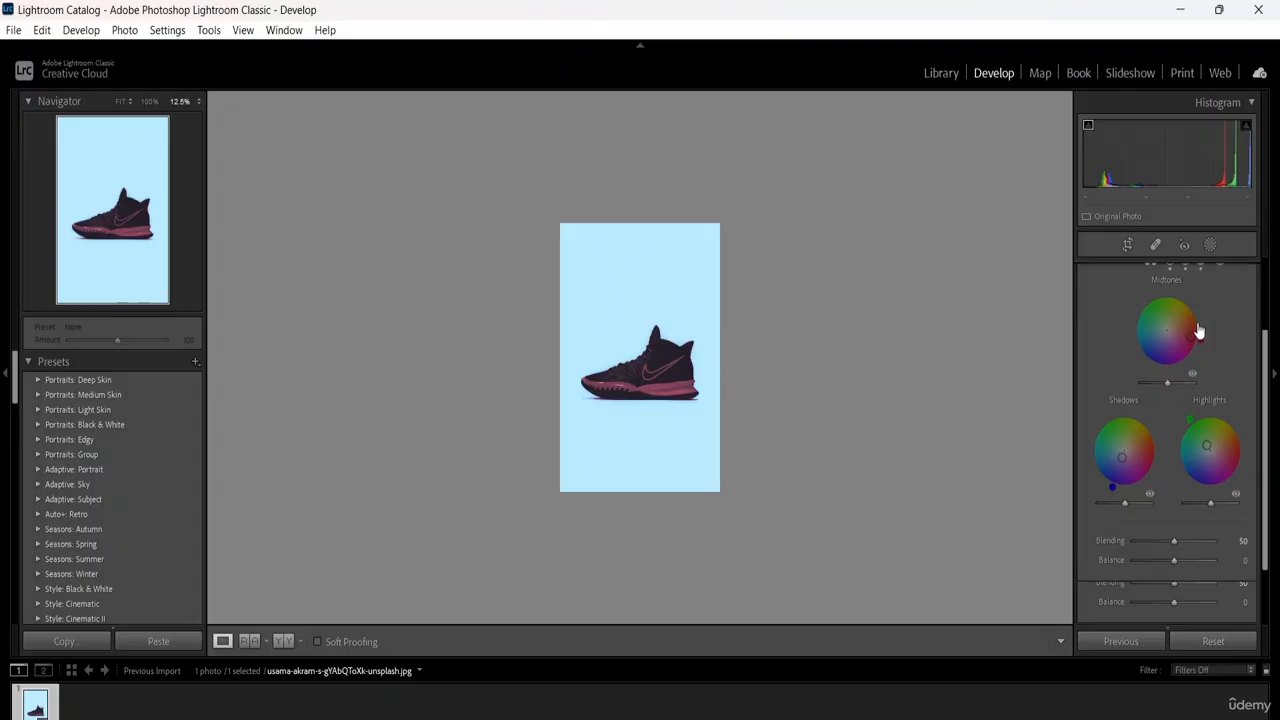
pyautogui.scroll(-2, 1197, 322)
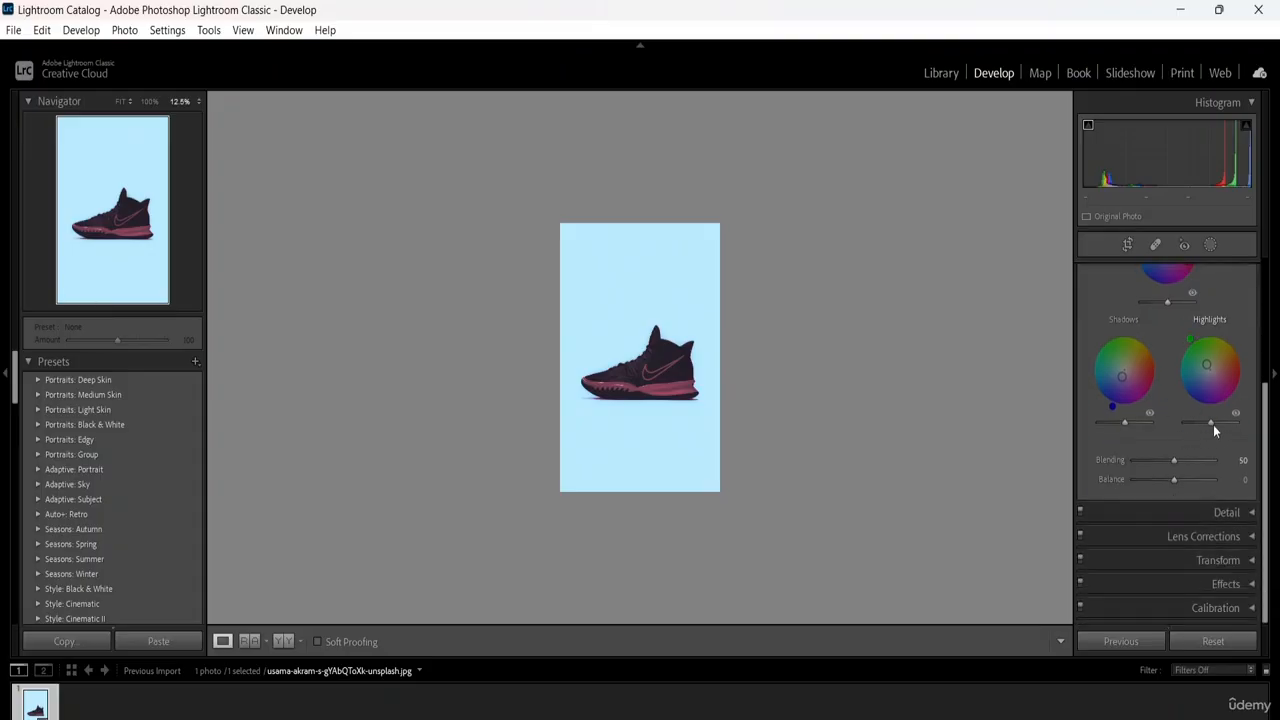
pyautogui.moveTo(1213, 424); pyautogui.dragTo(1150, 424)
pyautogui.moveTo(1168, 302)
pyautogui.mouseDown()
pyautogui.moveTo(1147, 301)
pyautogui.moveTo(1192, 310)
pyautogui.mouseUp()
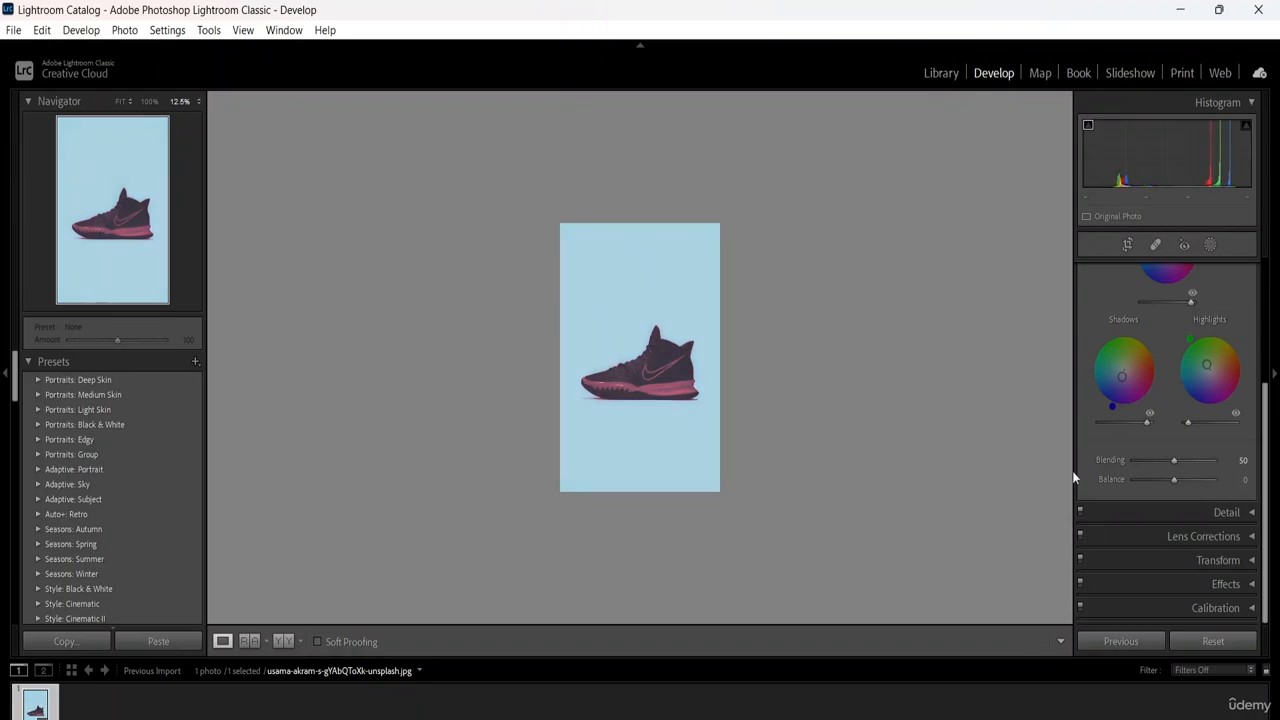
# View the individual shadows, midtones and highlights wheels in Color Grading and return to the three-way view.
pyautogui.scroll(3, 1207, 326)
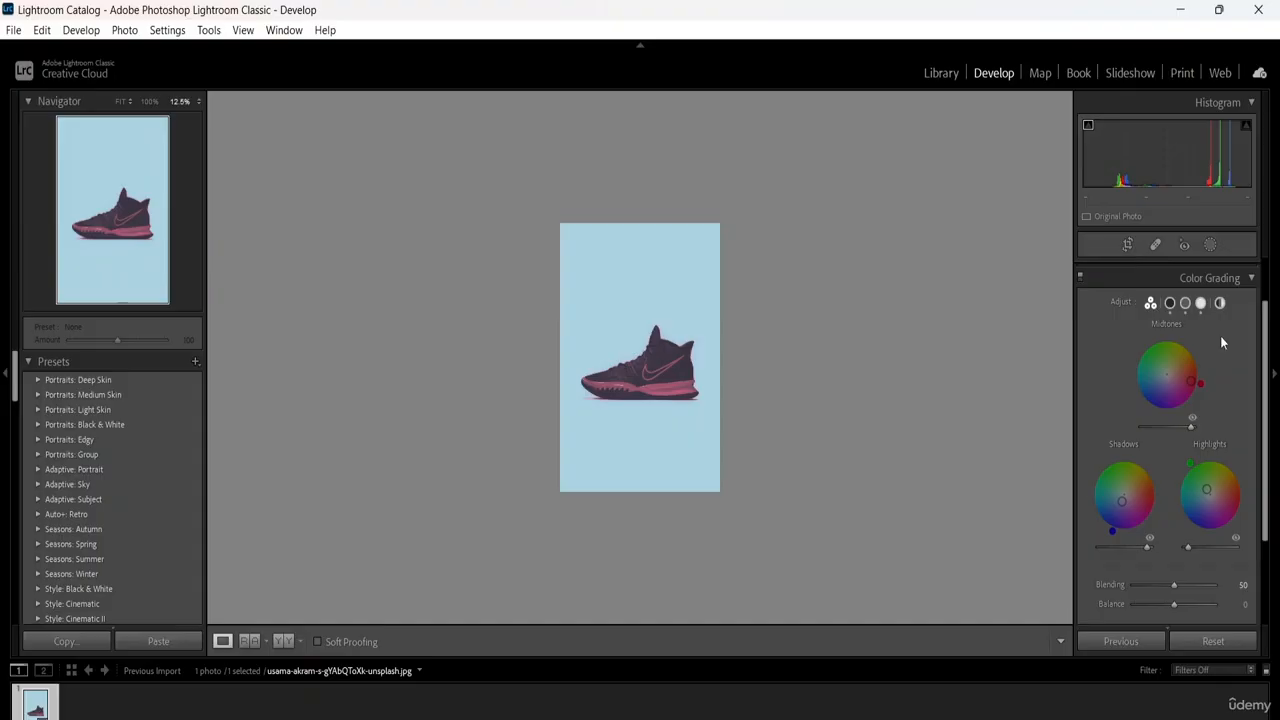
pyautogui.click(1171, 307)
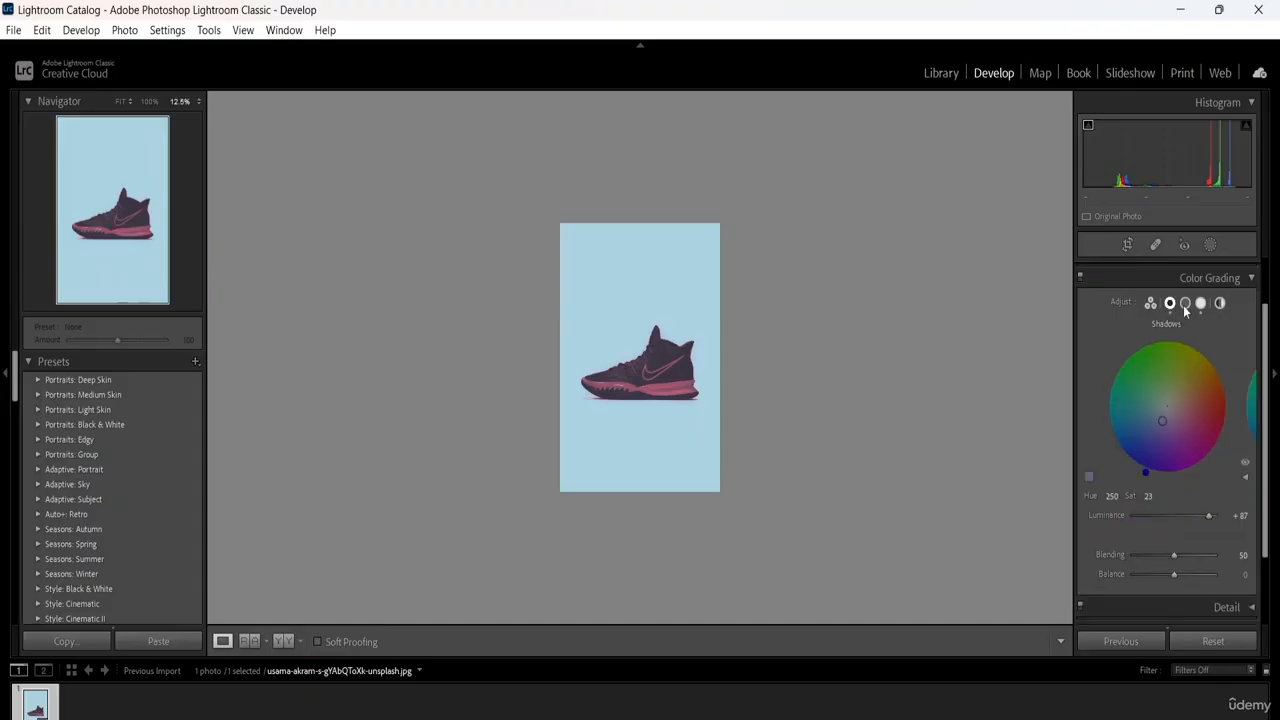
pyautogui.click(1186, 307)
pyautogui.click(1200, 307)
pyautogui.click(1171, 304)
pyautogui.click(1150, 303)
# Set the Color Grading Blending to 34, raise the Balance and collapse the section.
pyautogui.scroll(-3, 1151, 448)
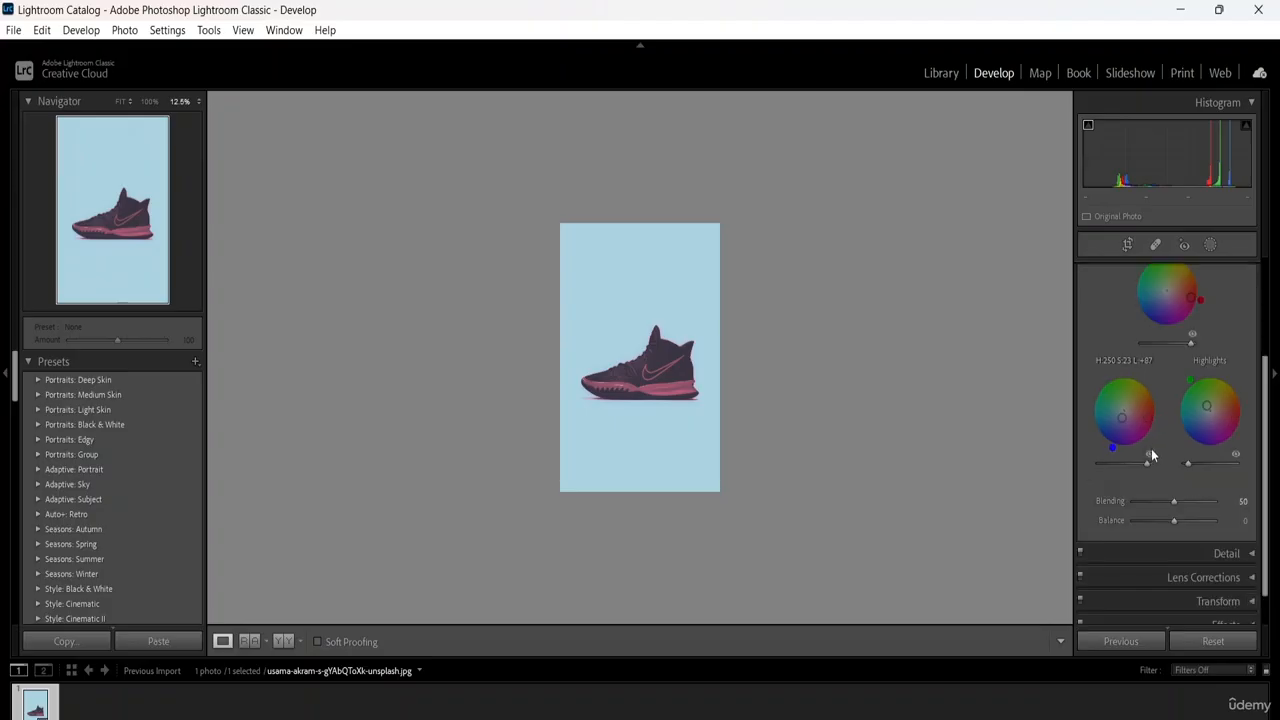
pyautogui.moveTo(1172, 458); pyautogui.dragTo(1196, 483)
pyautogui.scroll(5, 1170, 297)
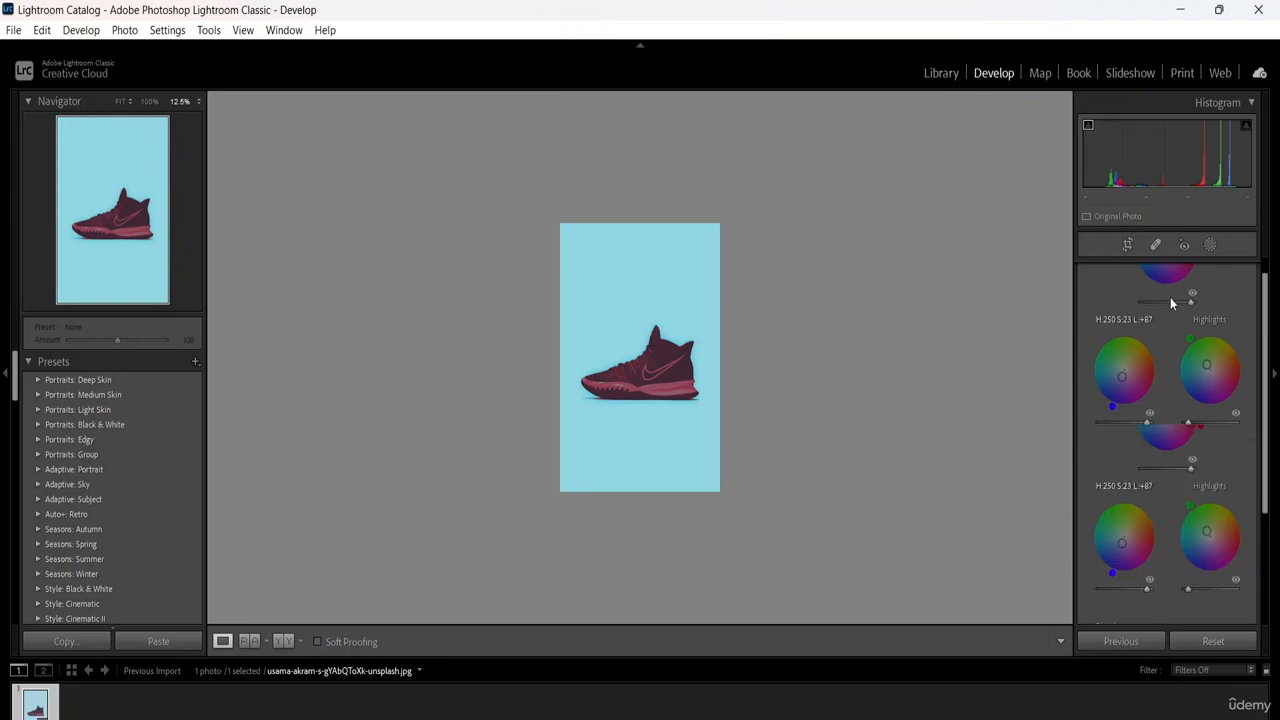
pyautogui.scroll(-1, 1216, 319)
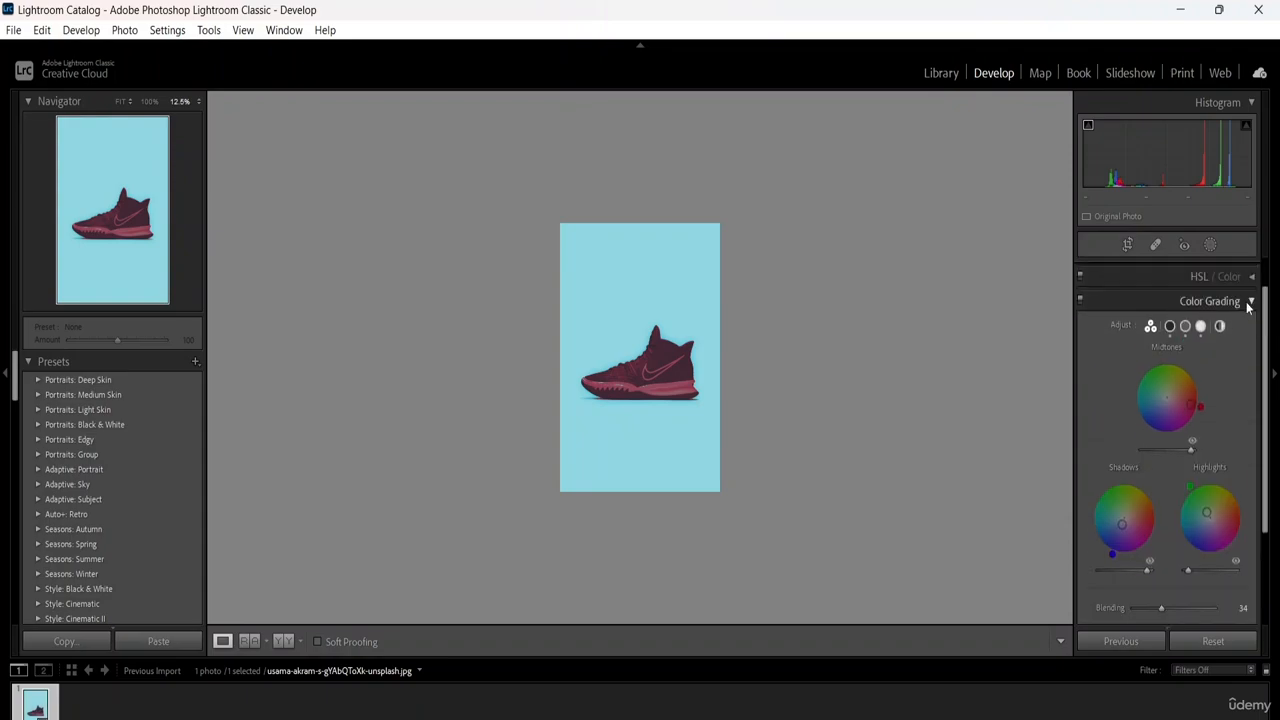
pyautogui.click(1247, 305)
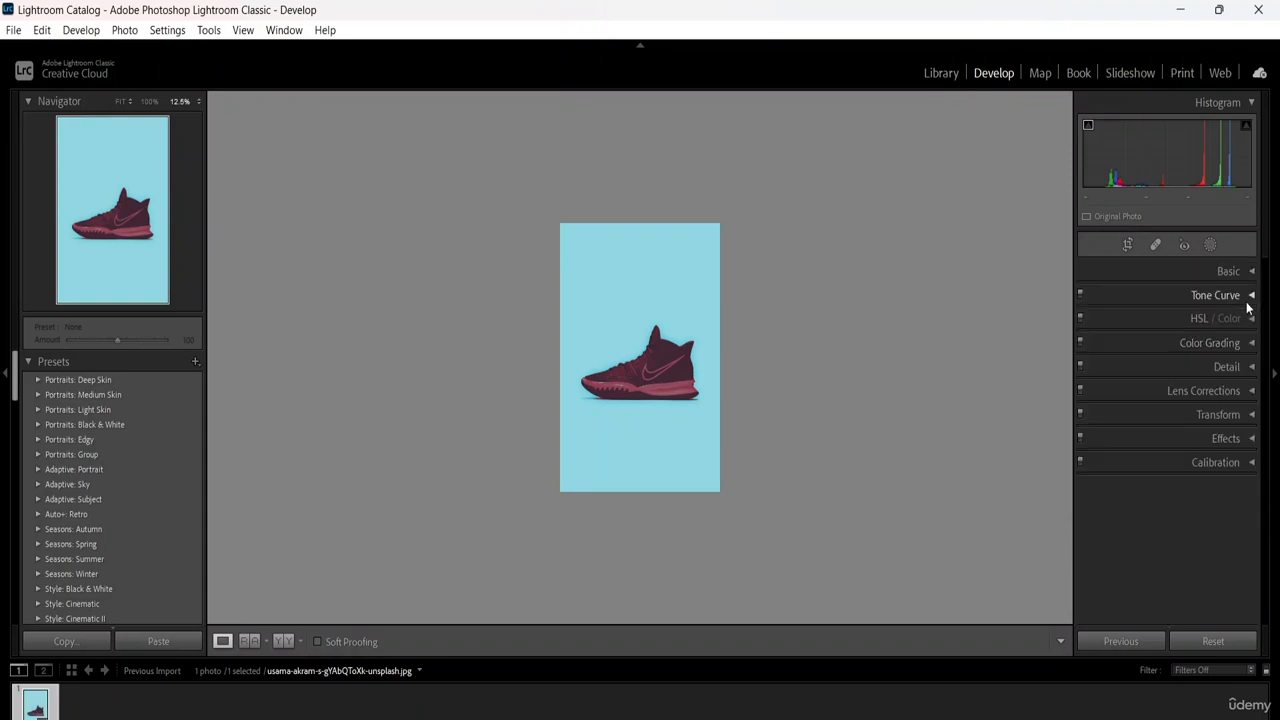
# Open Detail and set the Sharpening Amount to 22, Radius to 0.8, Detail to 85 and Masking to 39.
pyautogui.click(1251, 368)
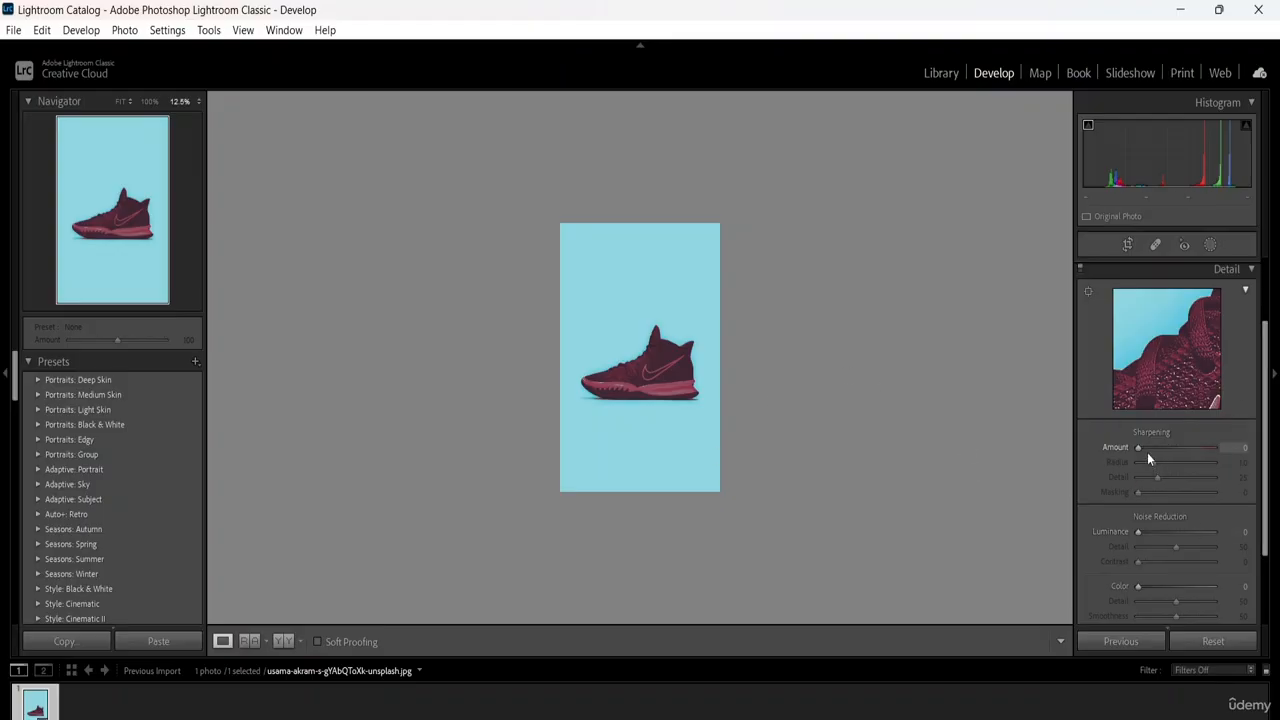
pyautogui.moveTo(1147, 452); pyautogui.dragTo(1200, 456)
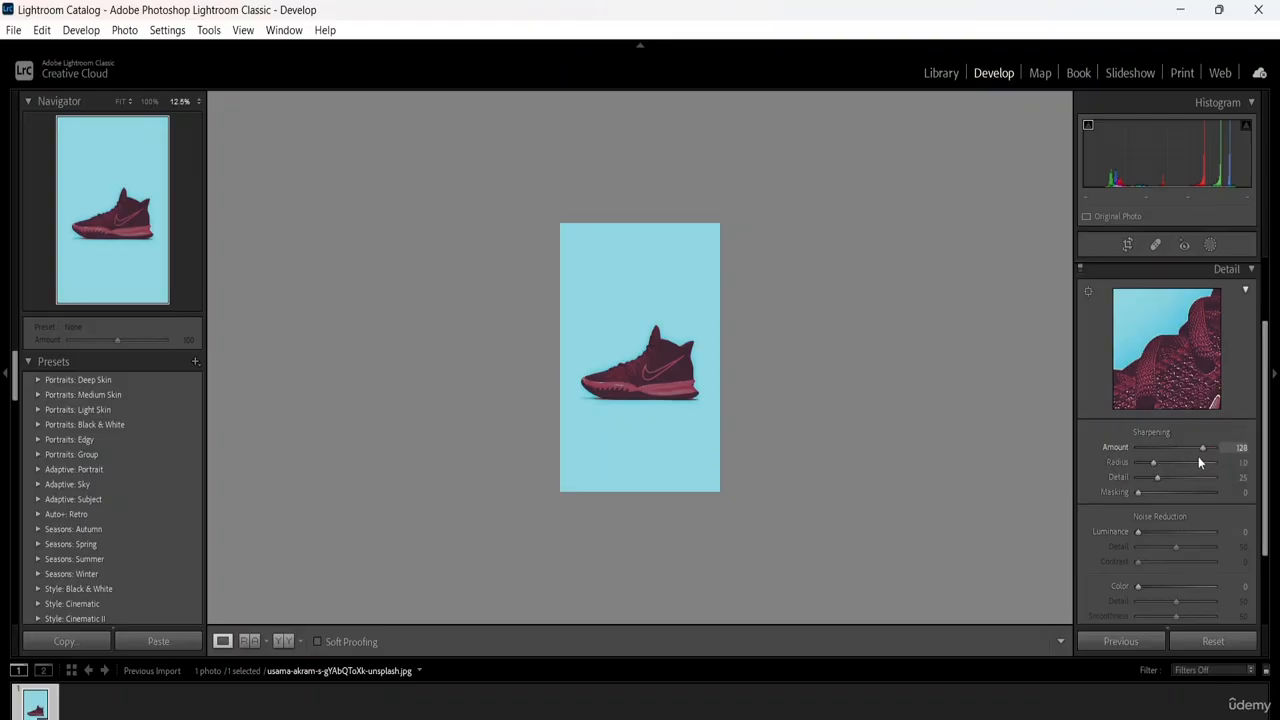
pyautogui.doubleClick(1123, 447)
pyautogui.moveTo(1154, 443); pyautogui.dragTo(1192, 450)
pyautogui.moveTo(1156, 444); pyautogui.dragTo(1149, 447)
pyautogui.moveTo(1152, 480)
pyautogui.mouseDown()
pyautogui.moveTo(1199, 482)
pyautogui.moveTo(1146, 491)
pyautogui.moveTo(1169, 494)
pyautogui.mouseUp()
# Set the Noise Reduction Luminance to 68 and collapse the Detail section.
pyautogui.scroll(-2, 1185, 505)
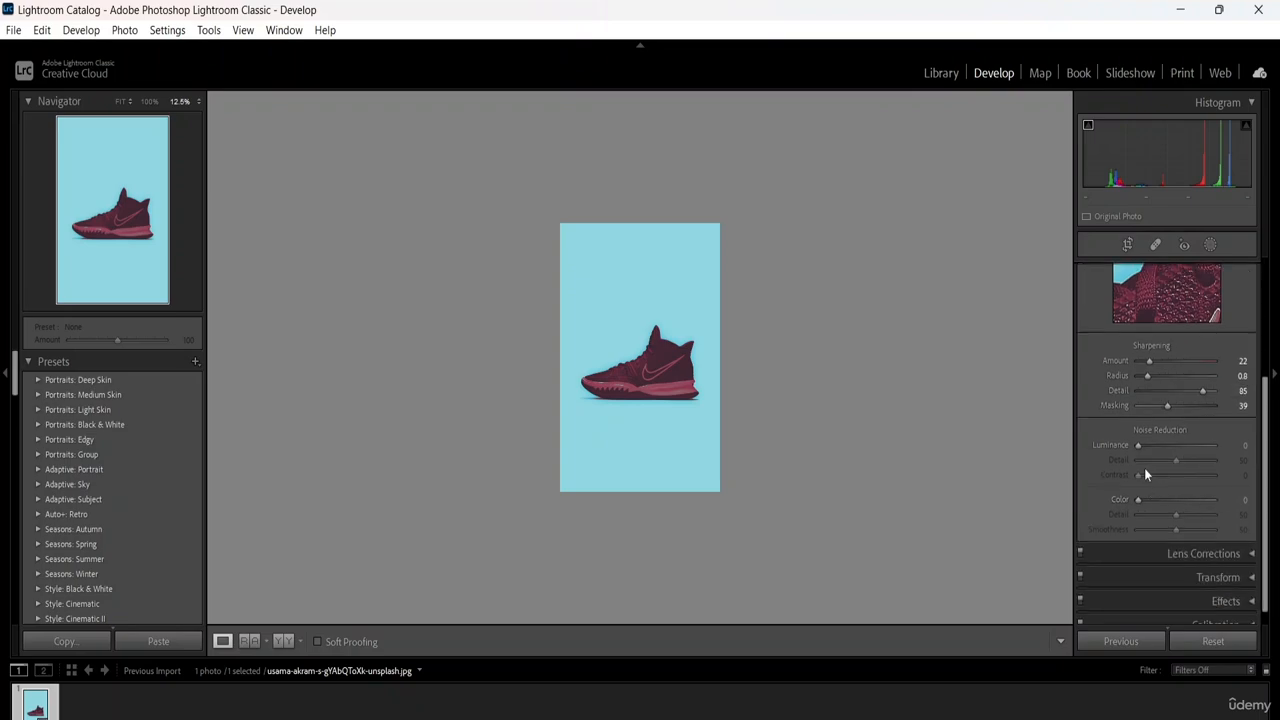
pyautogui.moveTo(1153, 448); pyautogui.dragTo(1188, 457)
pyautogui.scroll(3, 1163, 397)
pyautogui.click(1251, 367)
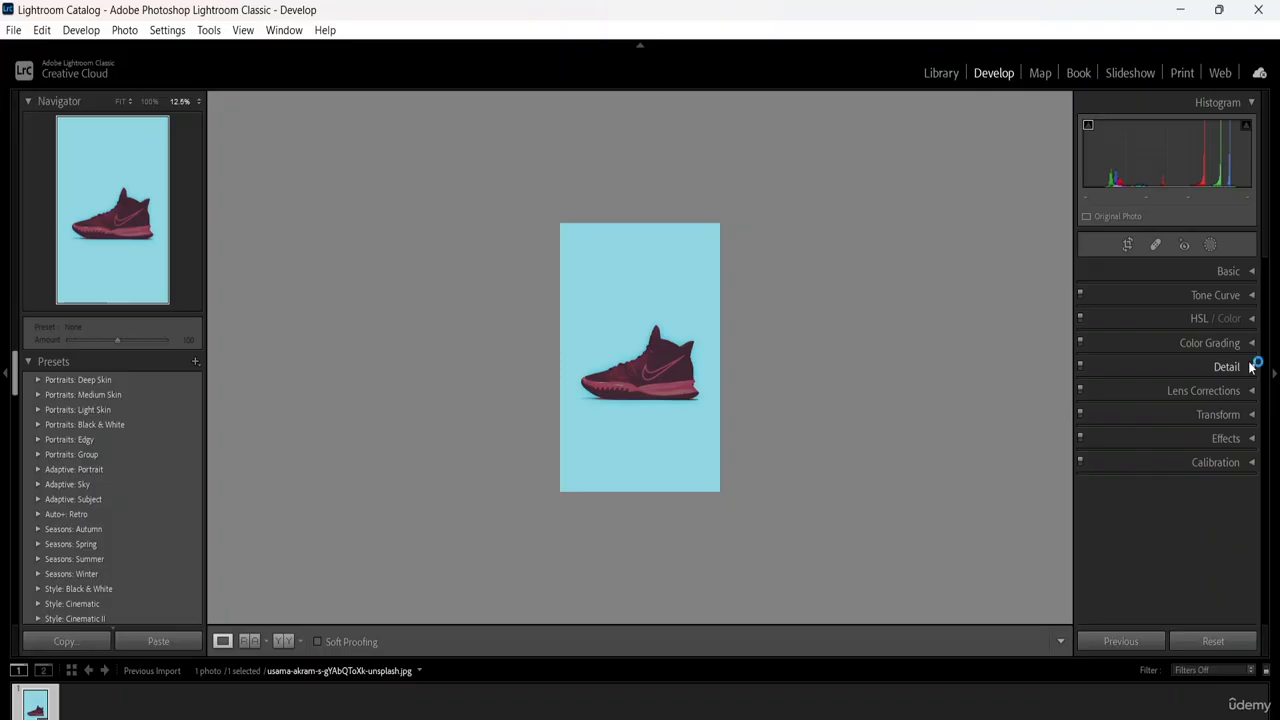
# Reopen Detail, hide its zoomed photo preview and collapse the section again.
pyautogui.click(1249, 367)
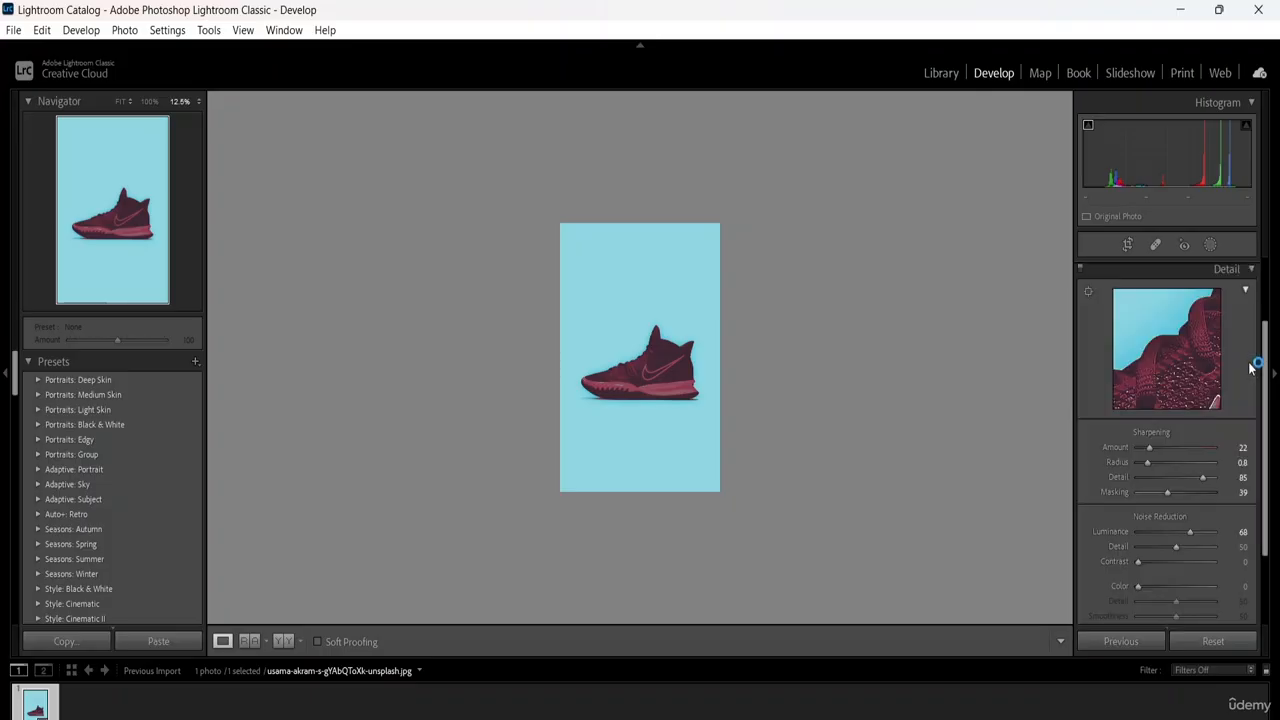
pyautogui.click(1247, 289)
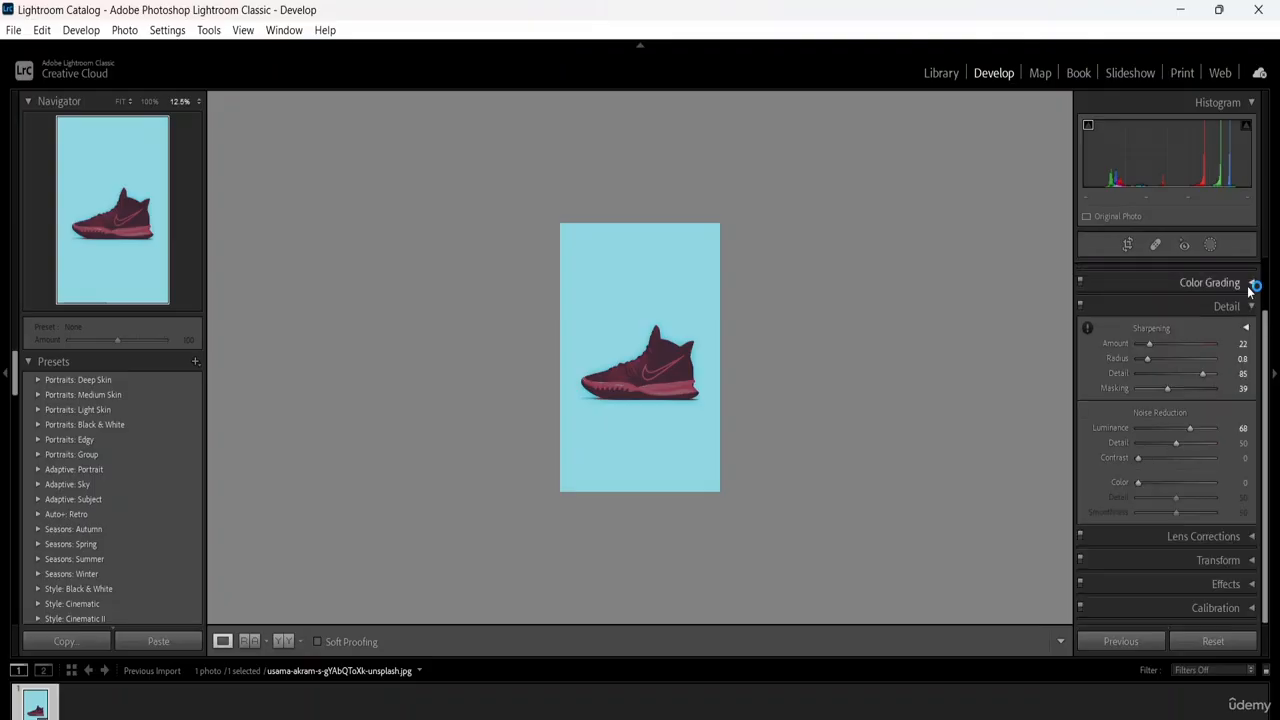
pyautogui.click(1251, 307)
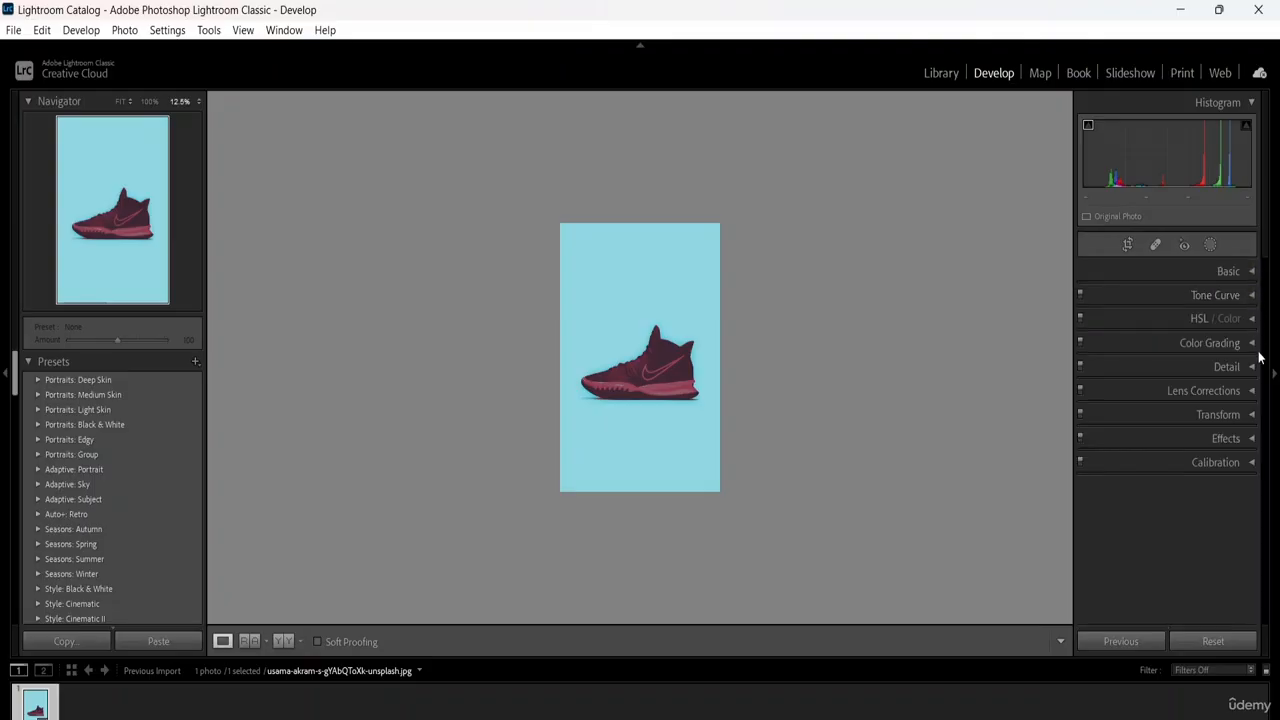
# Look through the Lens Corrections profile options and collapse the section.
pyautogui.click(1252, 391)
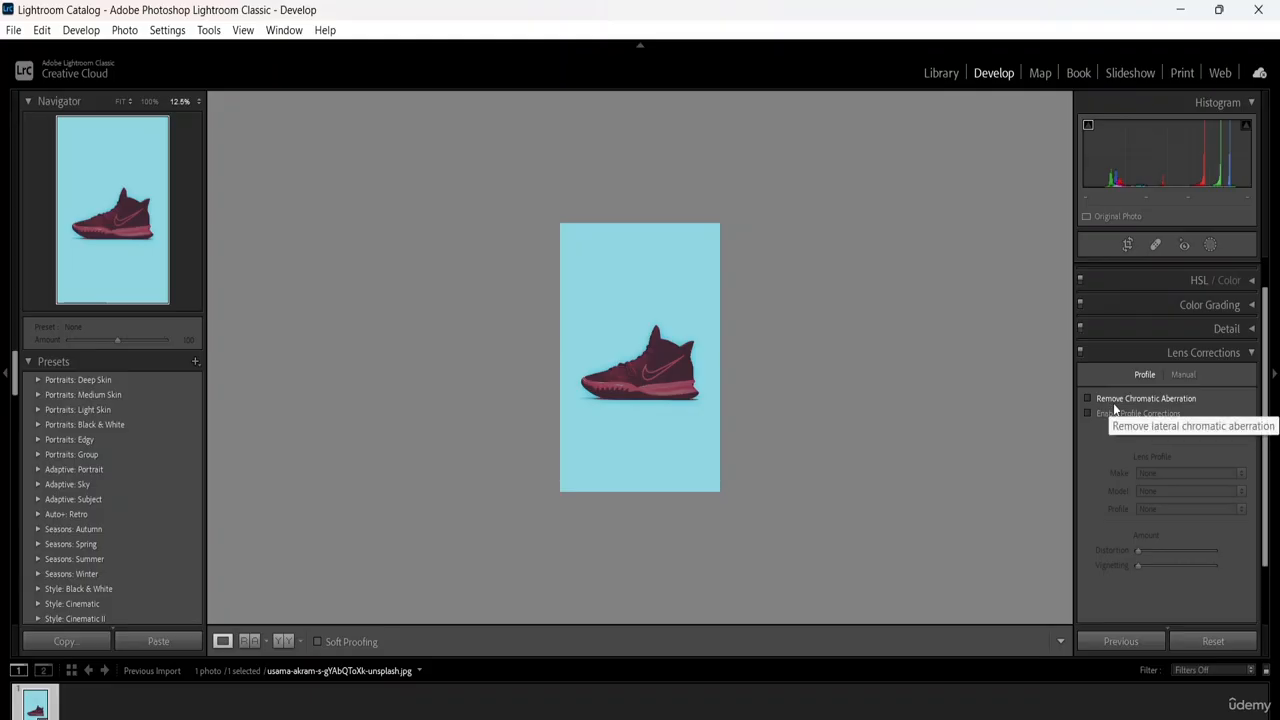
pyautogui.scroll(-2, 1144, 440)
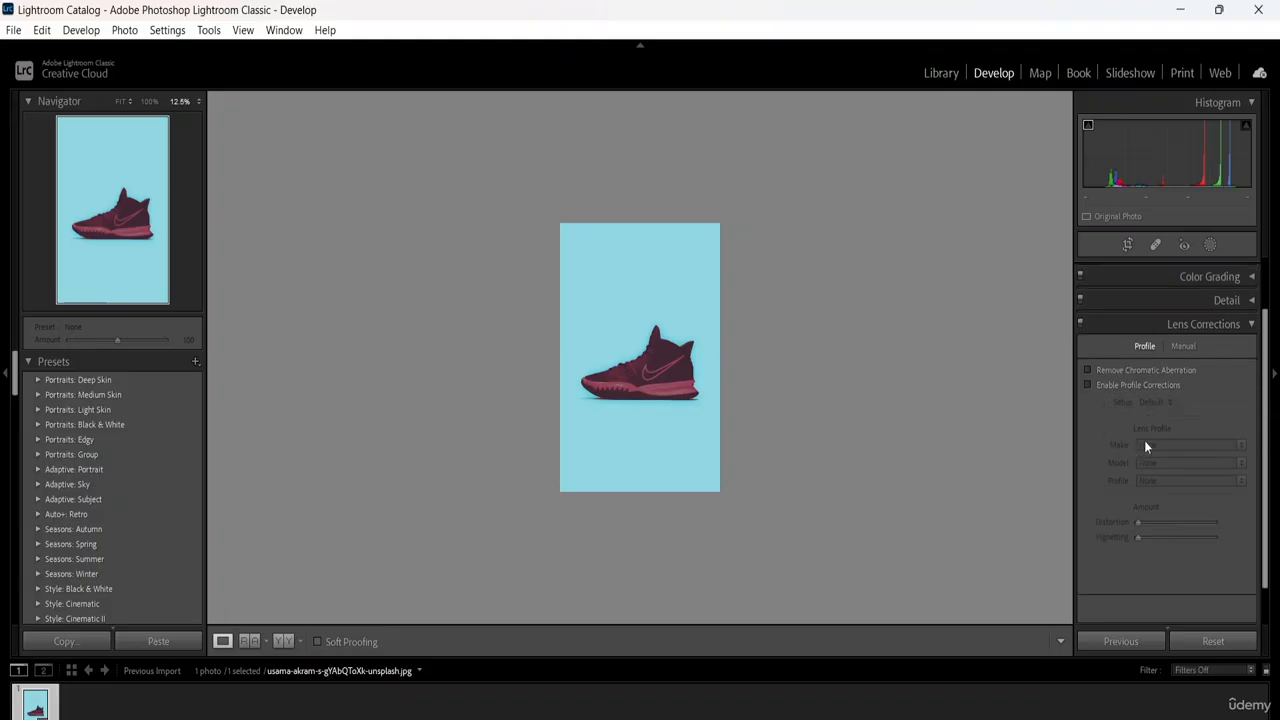
pyautogui.scroll(3, 1146, 447)
pyautogui.click(1251, 392)
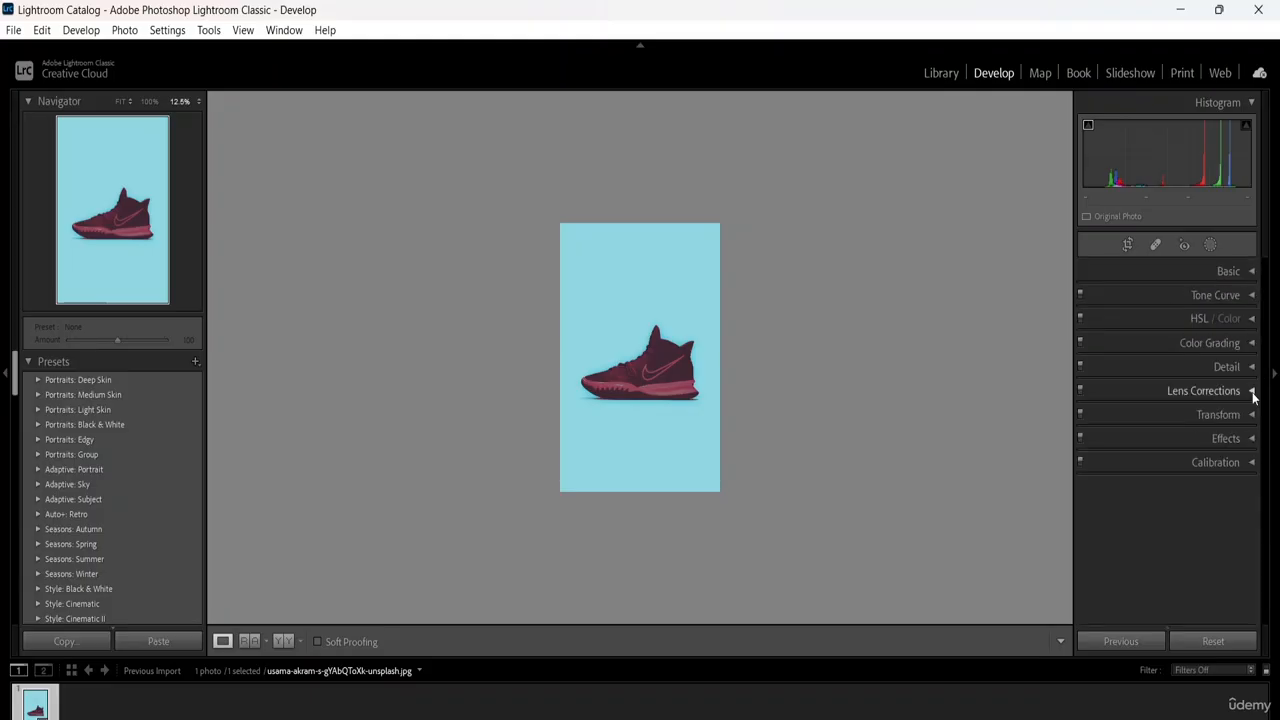
# In Transform, choose Auto and then Guided Upright, set Vertical to -98 and Rotate to +6.7, and collapse the open sections.
pyautogui.click(1252, 416)
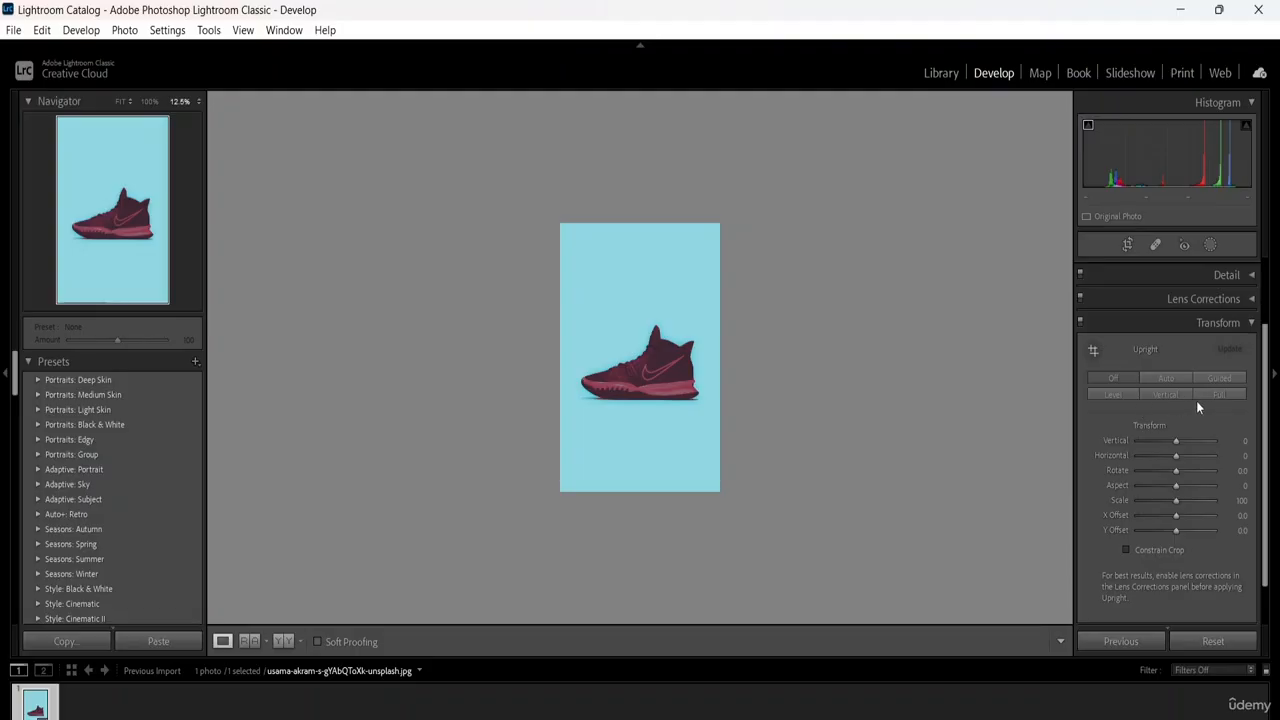
pyautogui.click(1171, 380)
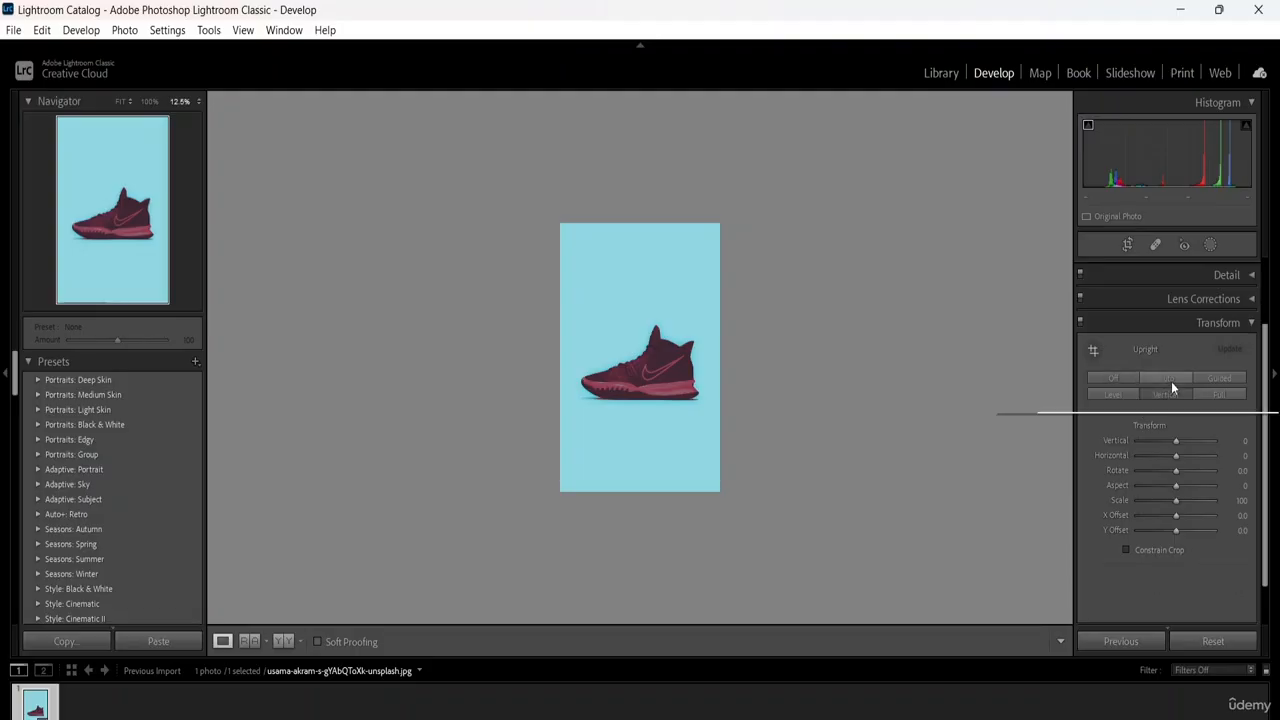
pyautogui.click(1235, 382)
pyautogui.scroll(-1, 1134, 442)
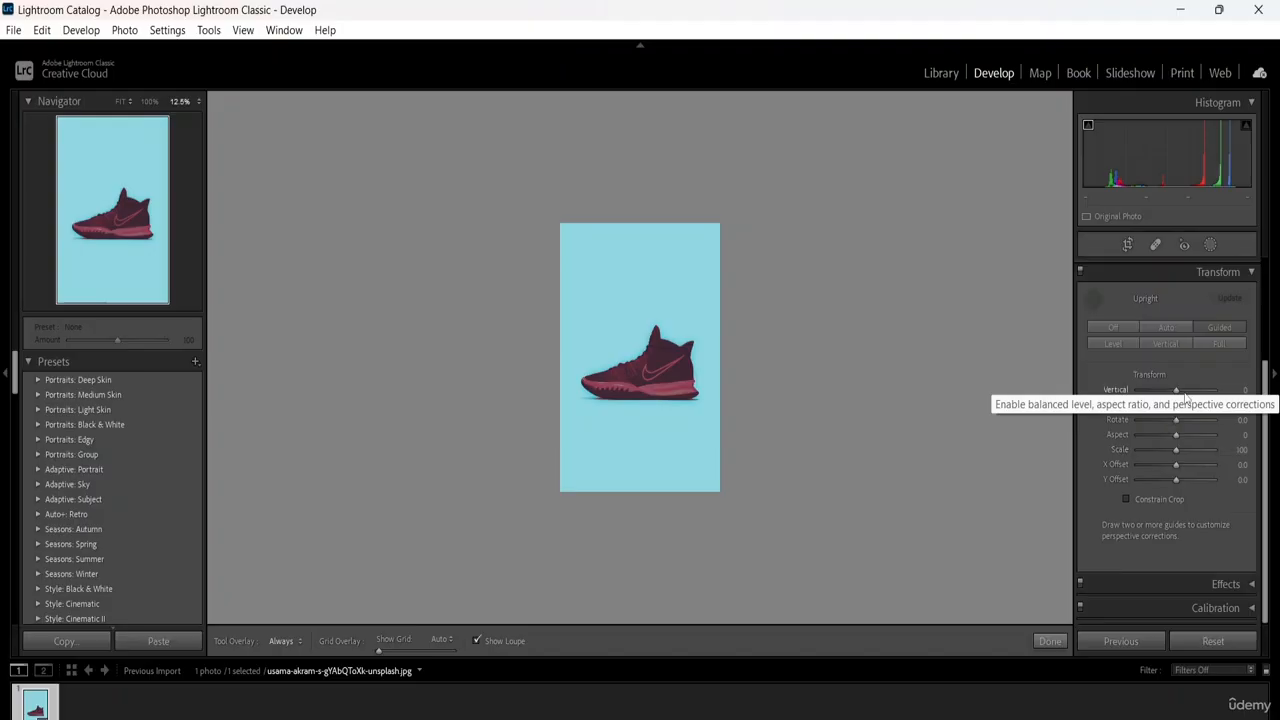
pyautogui.moveTo(1177, 396); pyautogui.dragTo(1138, 396)
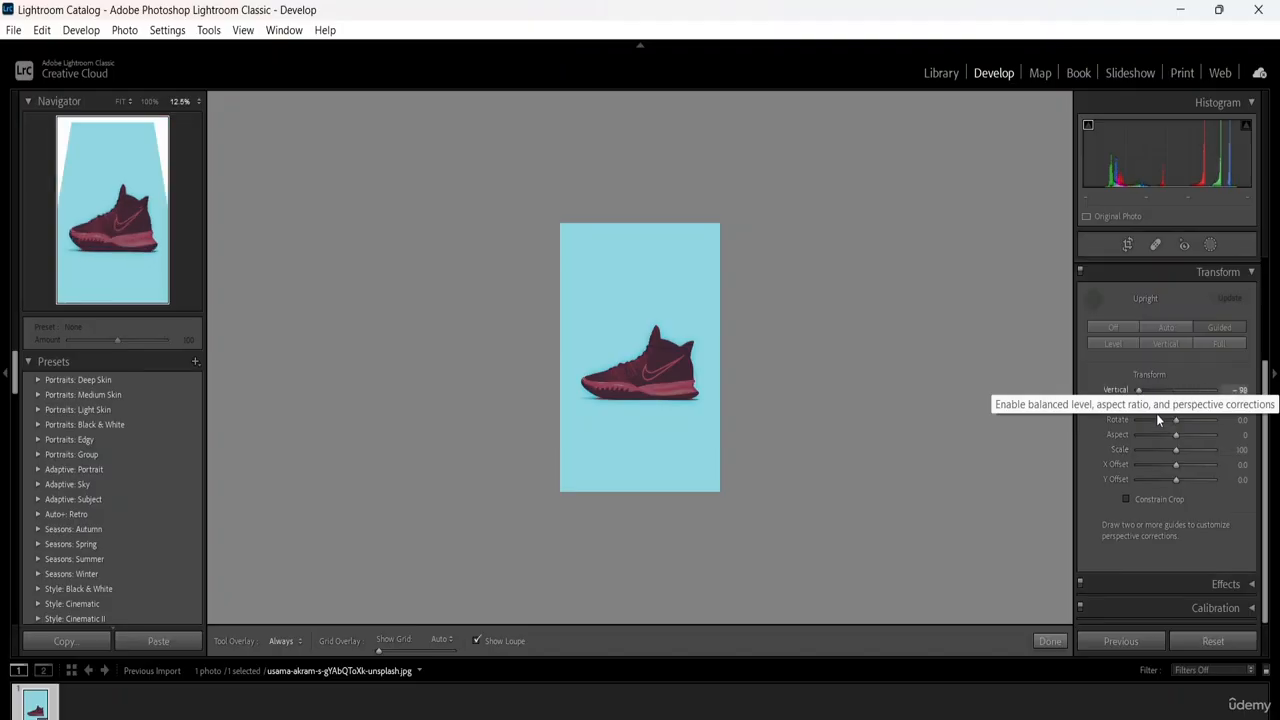
pyautogui.click(1199, 421)
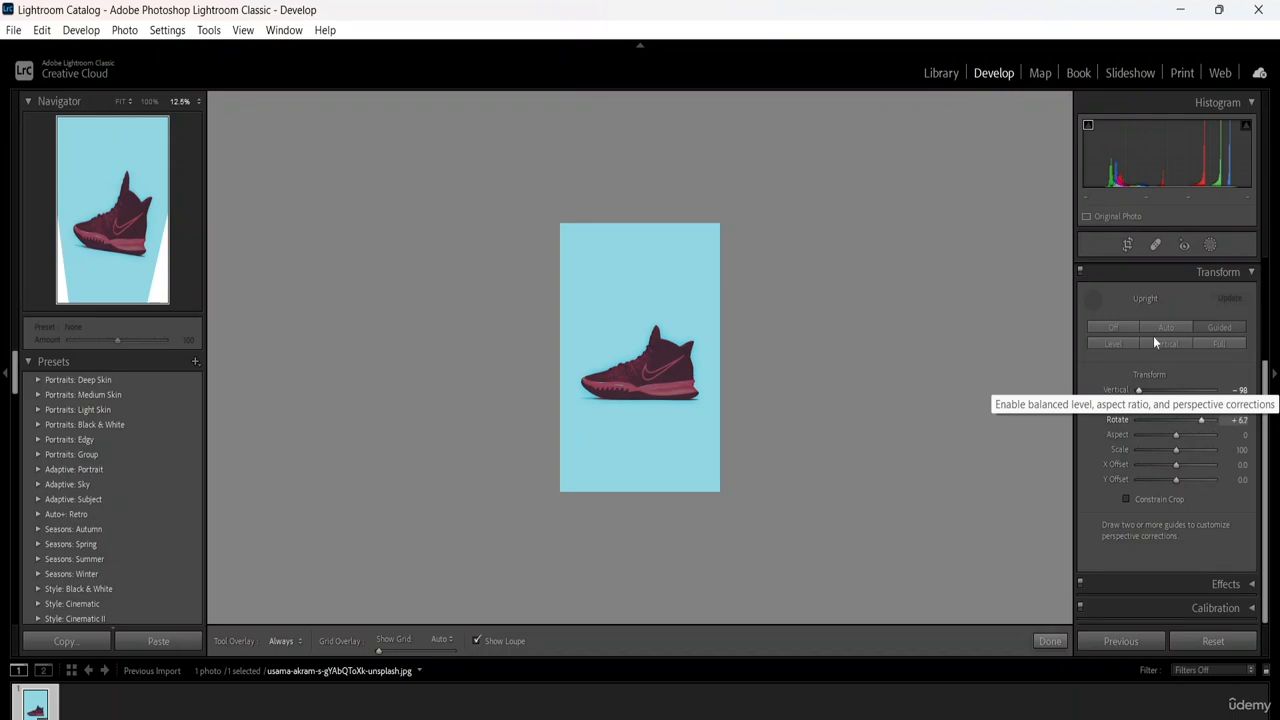
pyautogui.click(1252, 272)
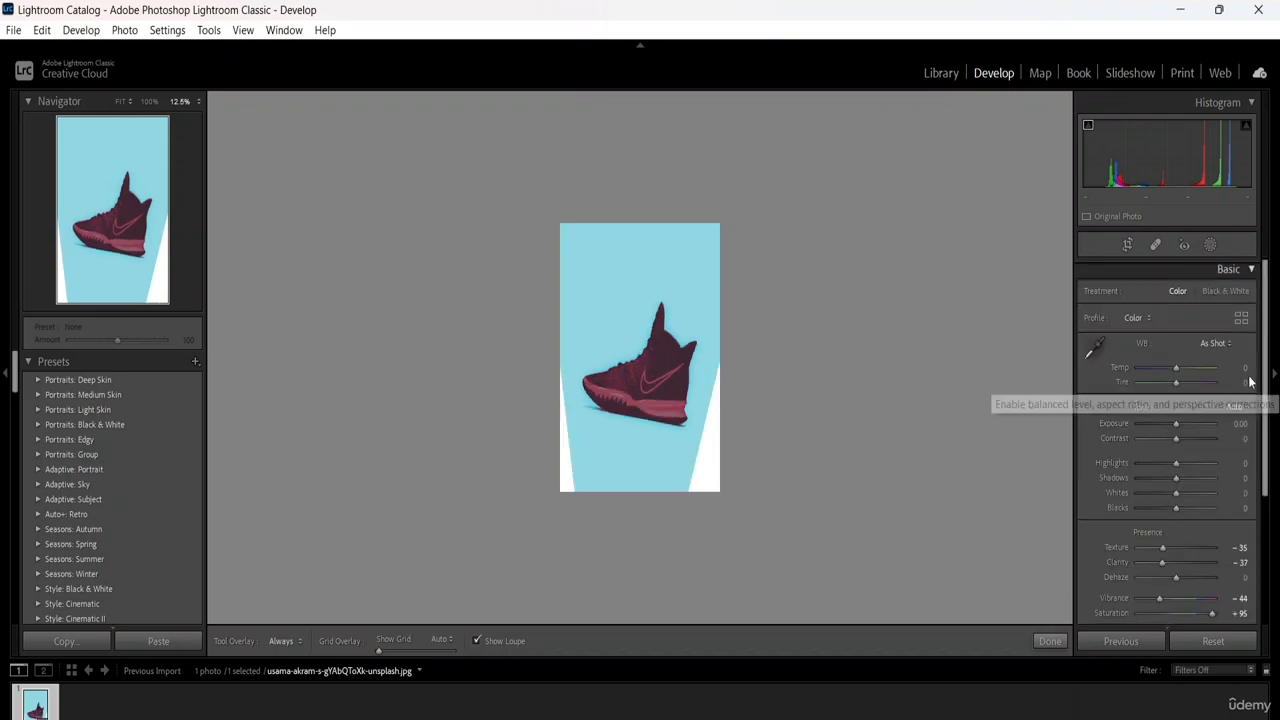
pyautogui.click(1251, 270)
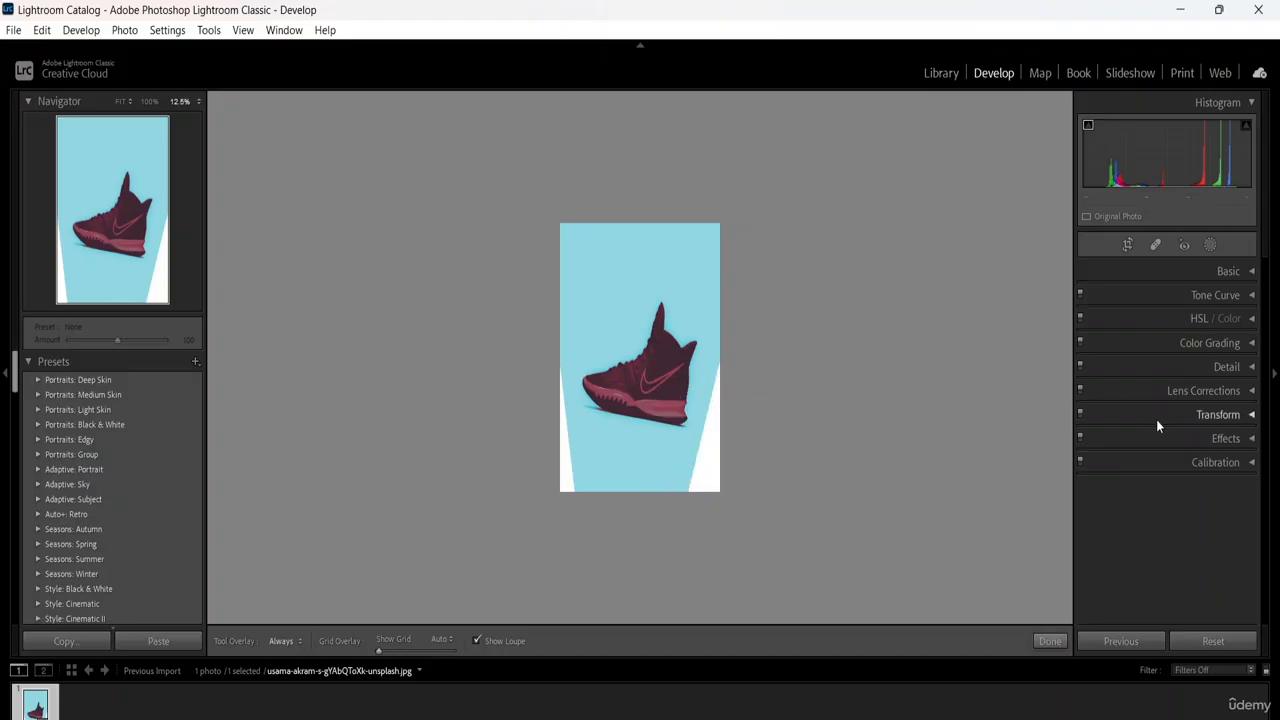
# In Effects, set the post-crop vignette to Amount +37, Midpoint 12, Roundness +53 and Feather 24, and the Grain Amount to 76.
pyautogui.click(1243, 441)
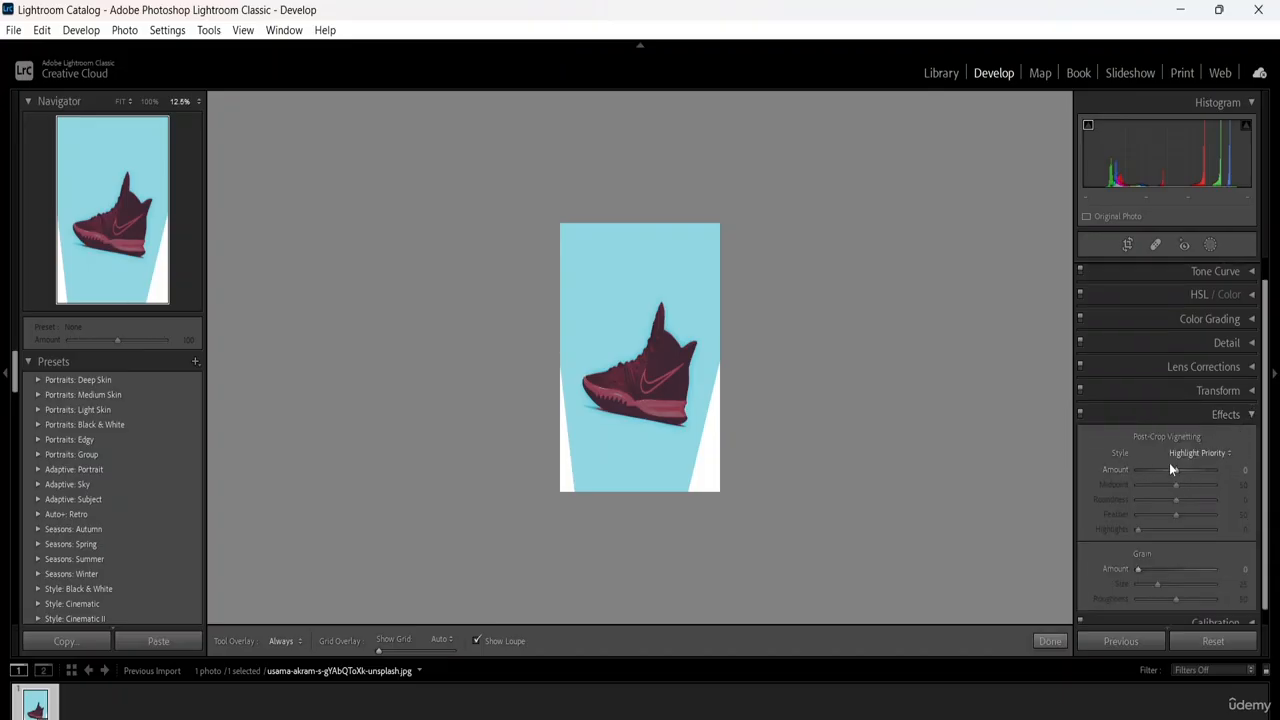
pyautogui.moveTo(1171, 467); pyautogui.dragTo(1196, 499)
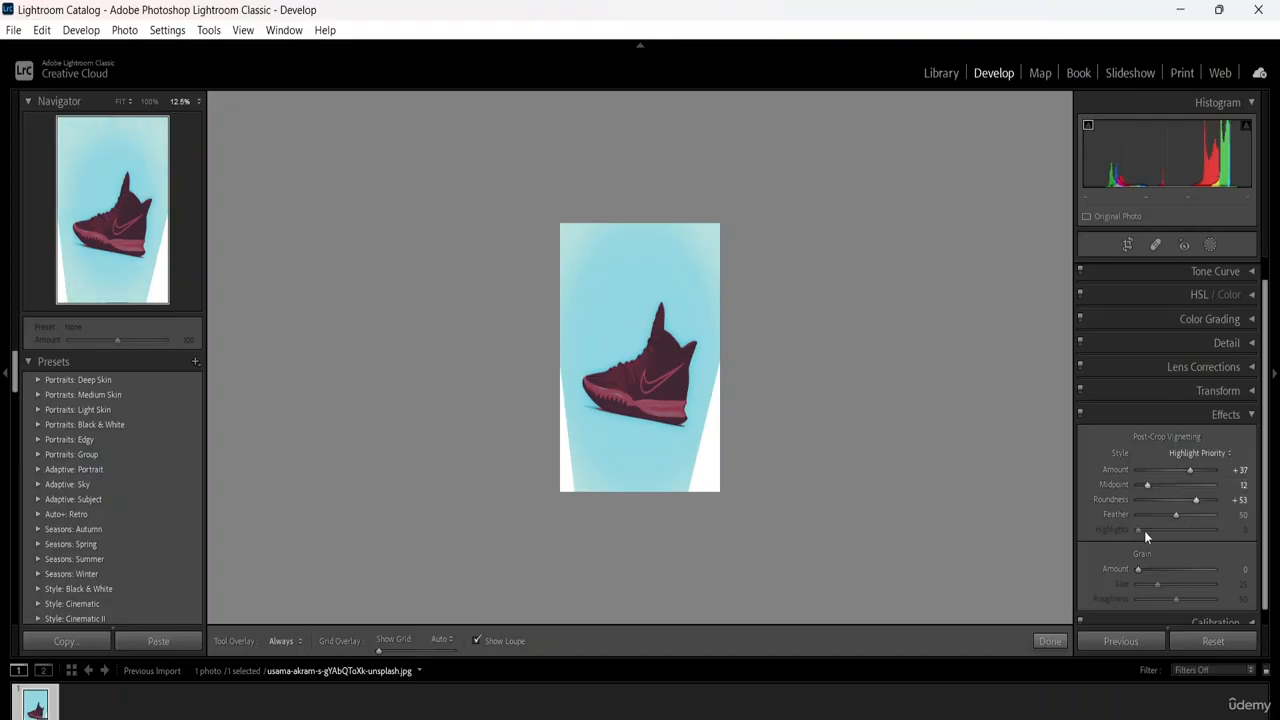
pyautogui.click(1156, 516)
pyautogui.scroll(-1, 1187, 544)
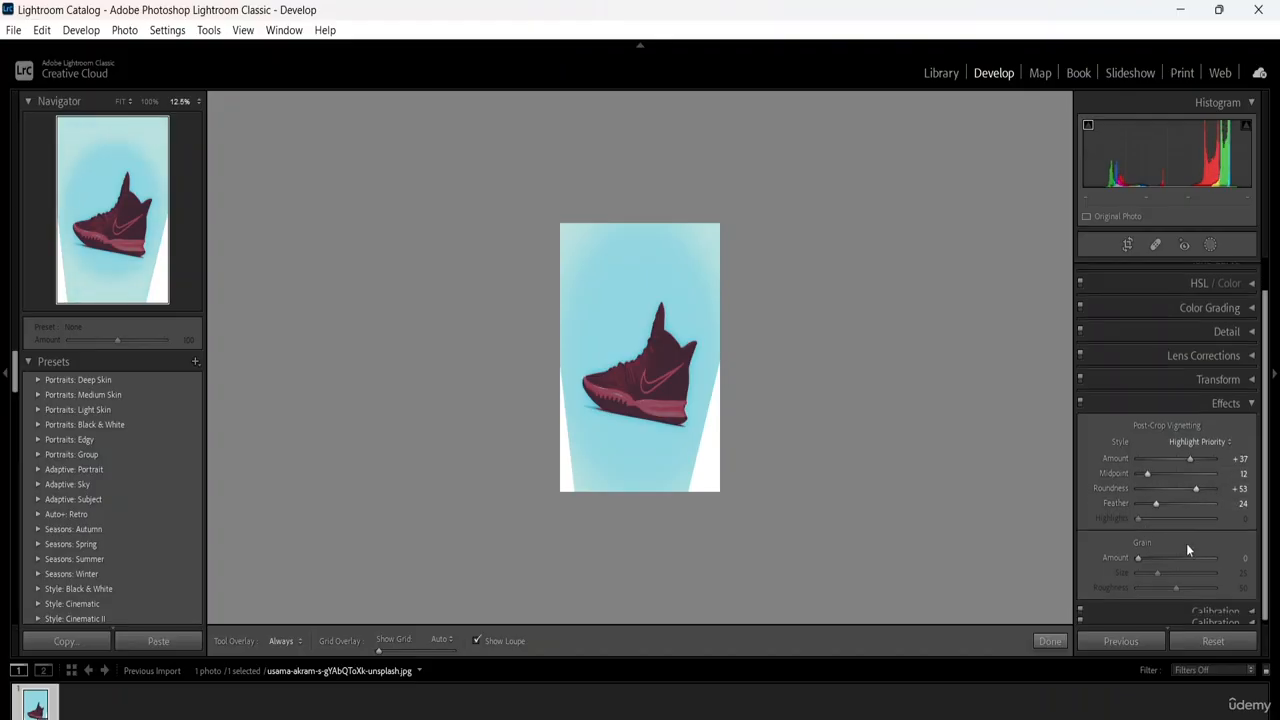
pyautogui.moveTo(1160, 552); pyautogui.dragTo(1196, 559)
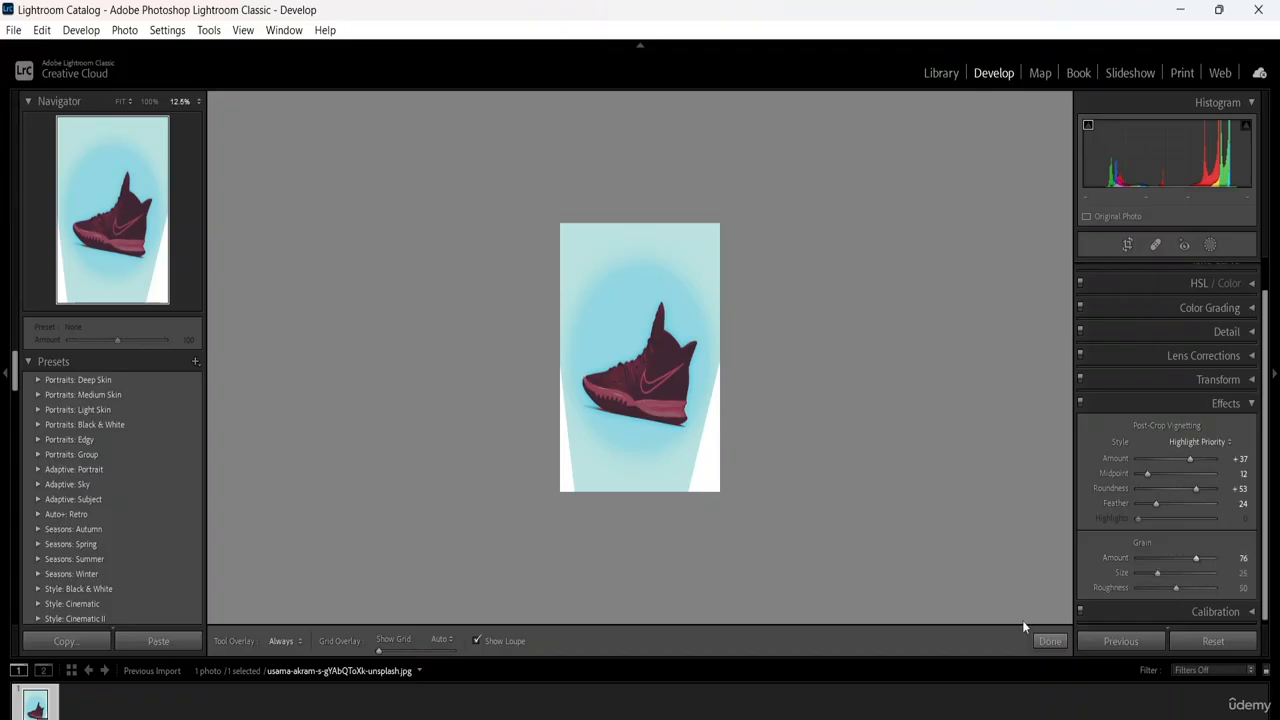
# Collapse Effects and, in Calibration, set the Shadows Tint to +11 and the Red Primary Hue to -72.
pyautogui.scroll(-1, 1180, 508)
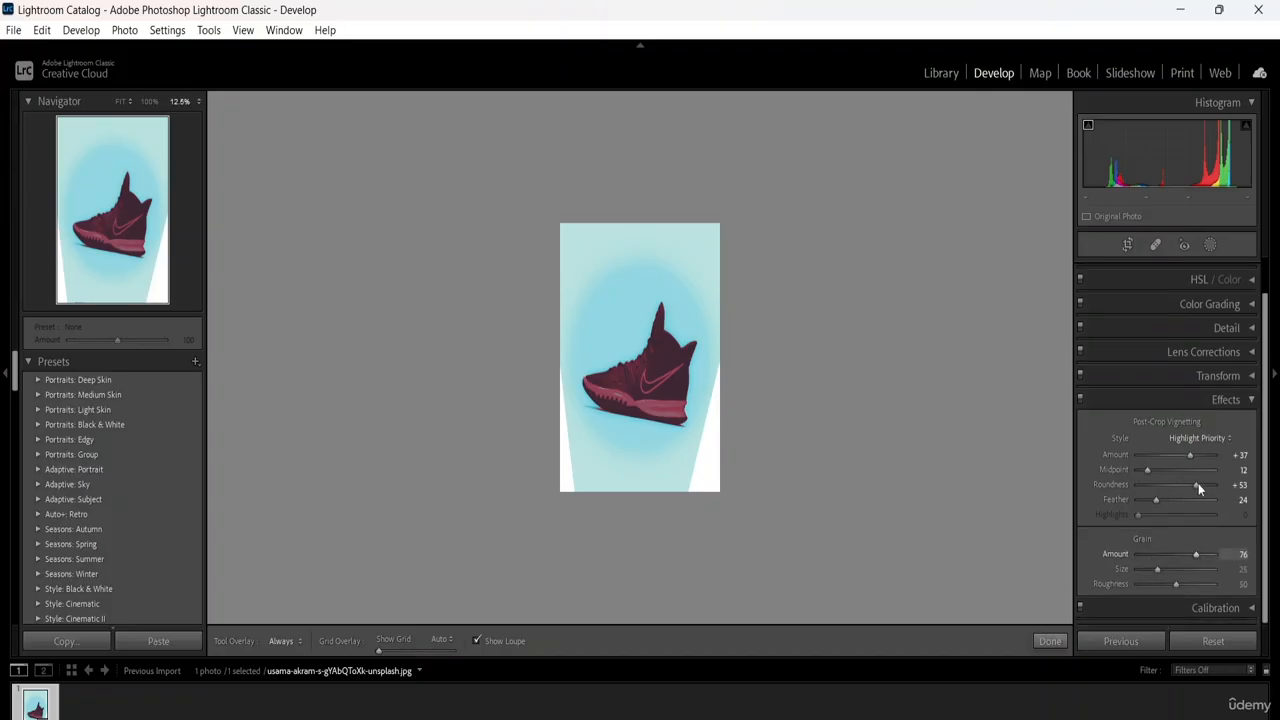
pyautogui.click(1250, 400)
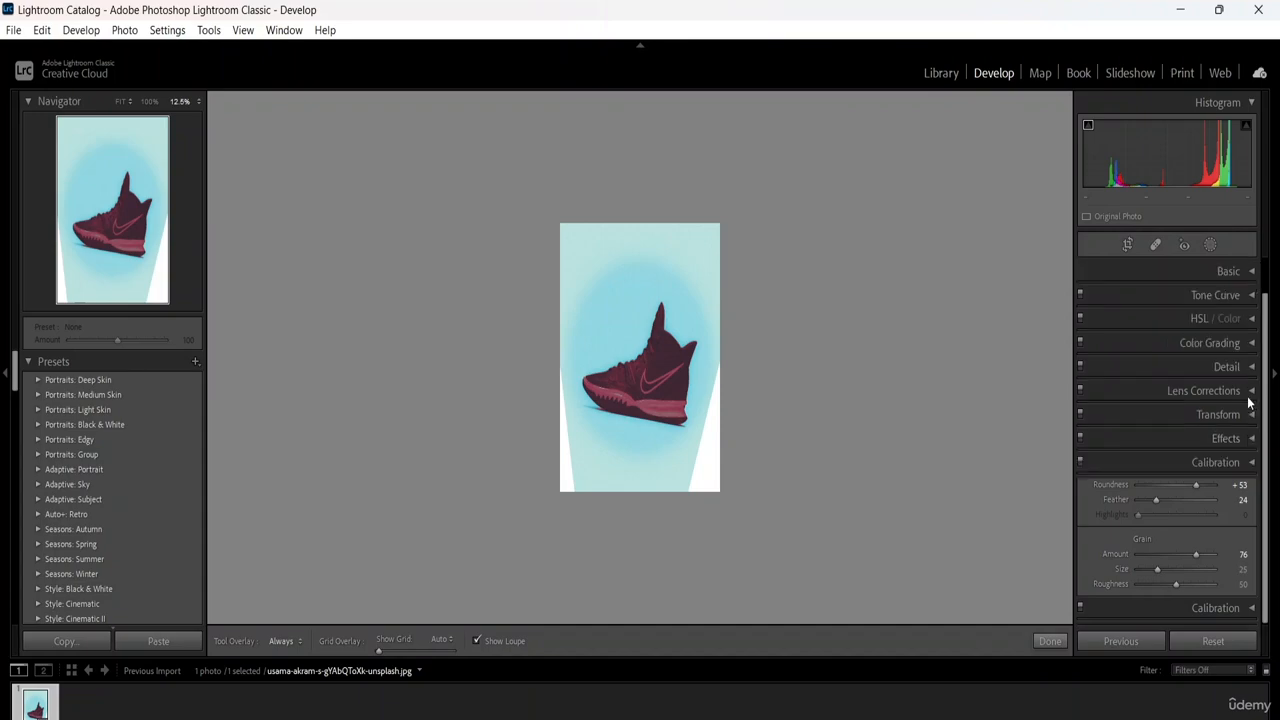
pyautogui.click(1248, 467)
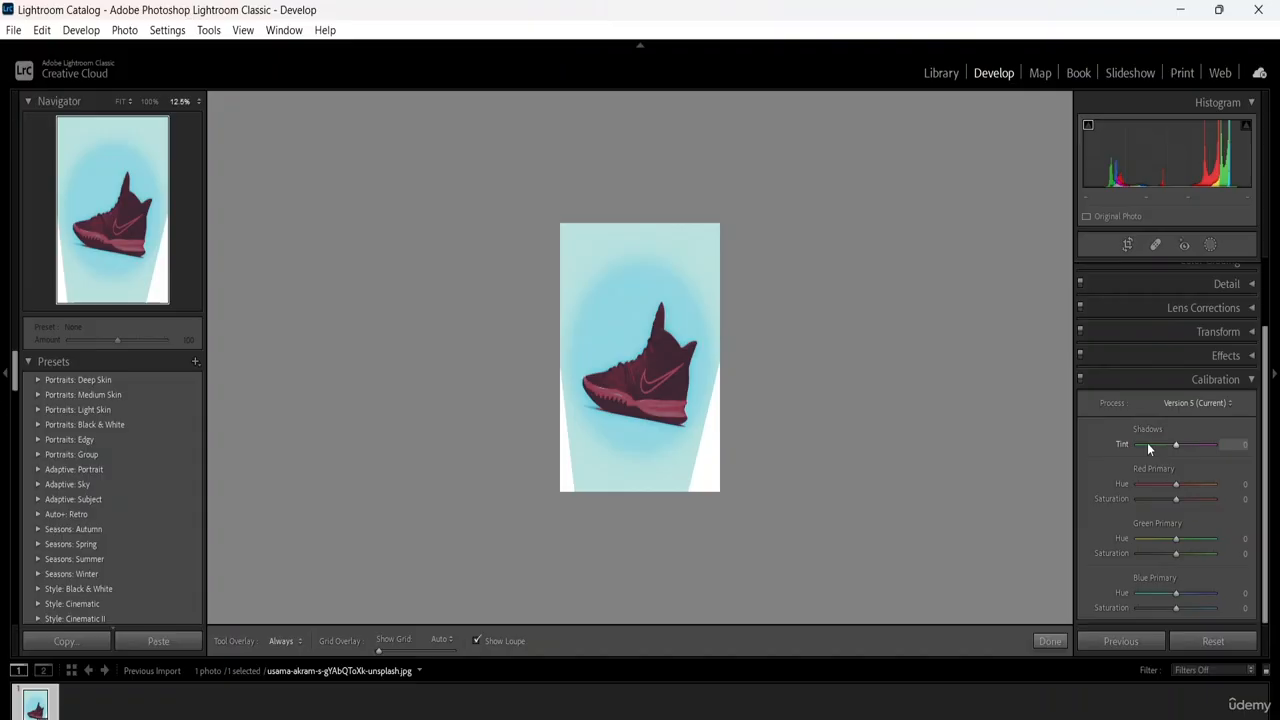
pyautogui.moveTo(1166, 440); pyautogui.dragTo(1185, 445)
pyautogui.moveTo(1171, 490); pyautogui.dragTo(1147, 486)
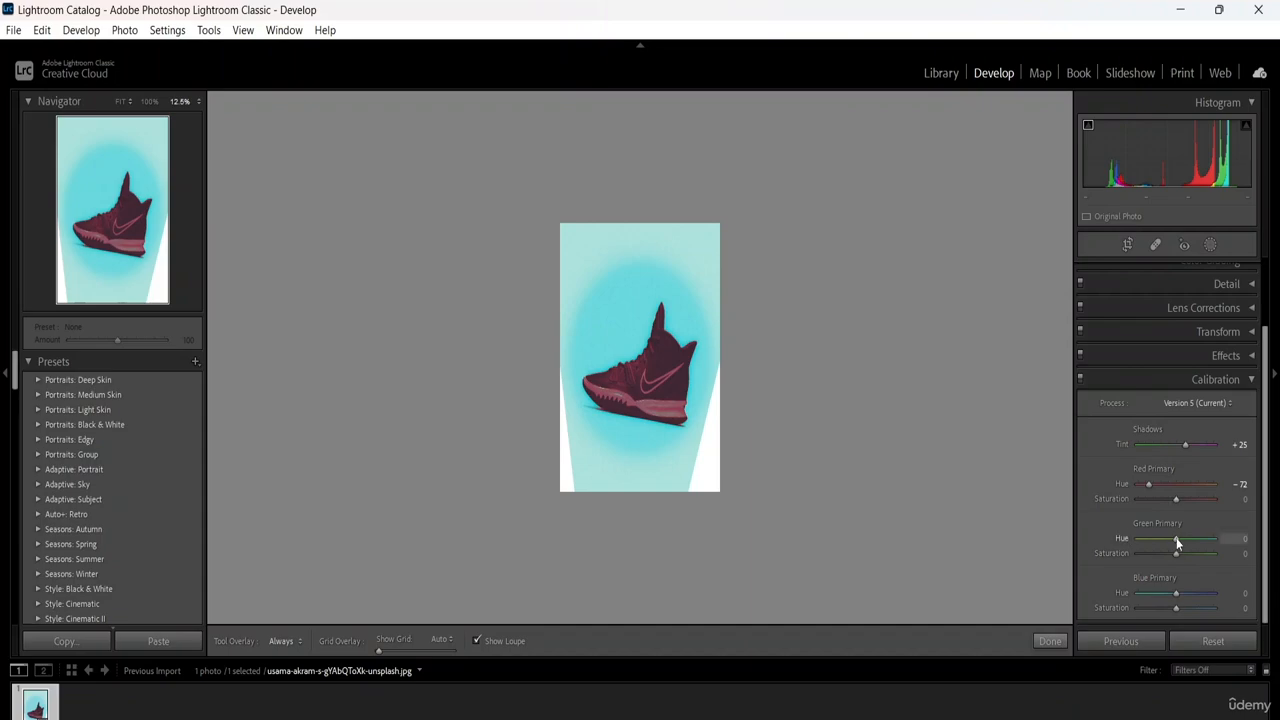
pyautogui.moveTo(1180, 446)
pyautogui.mouseDown()
pyautogui.moveTo(1152, 446)
pyautogui.moveTo(1181, 458)
pyautogui.mouseUp()
# Finish the Guided Upright adjustment and reset all of the sneaker photo's Develop settings.
pyautogui.click(1041, 646)
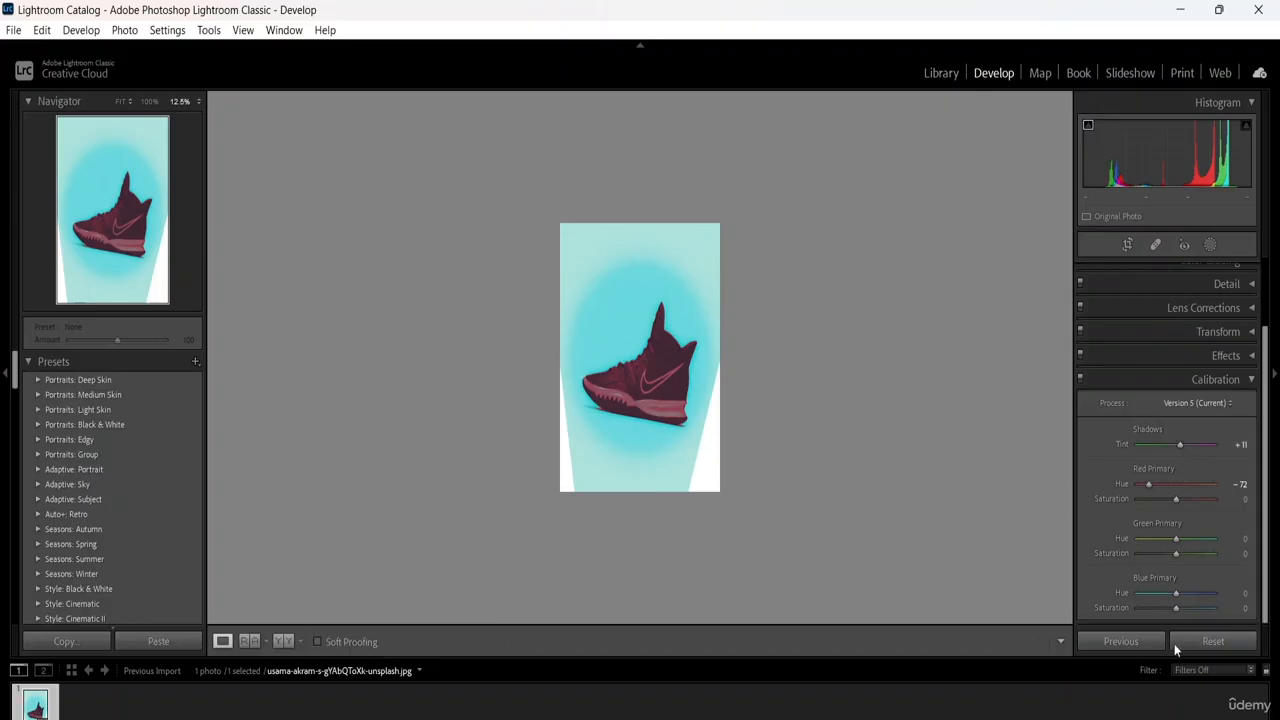
pyautogui.click(1213, 642)
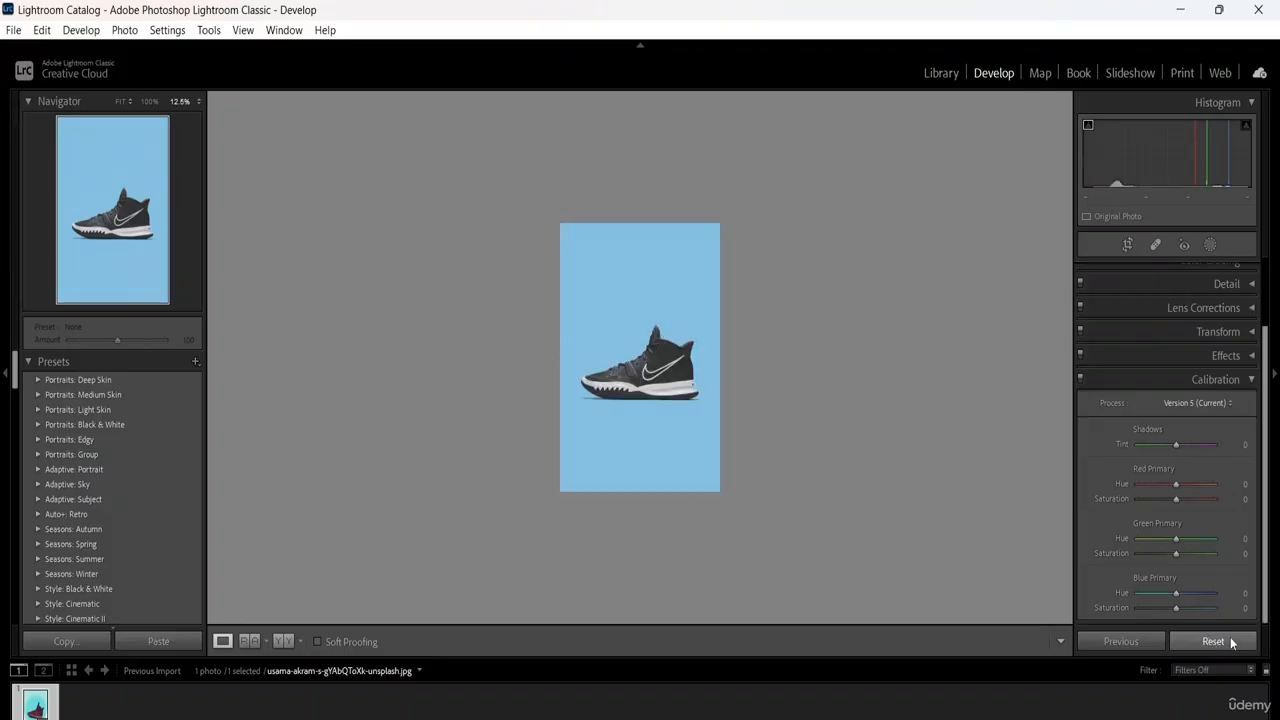